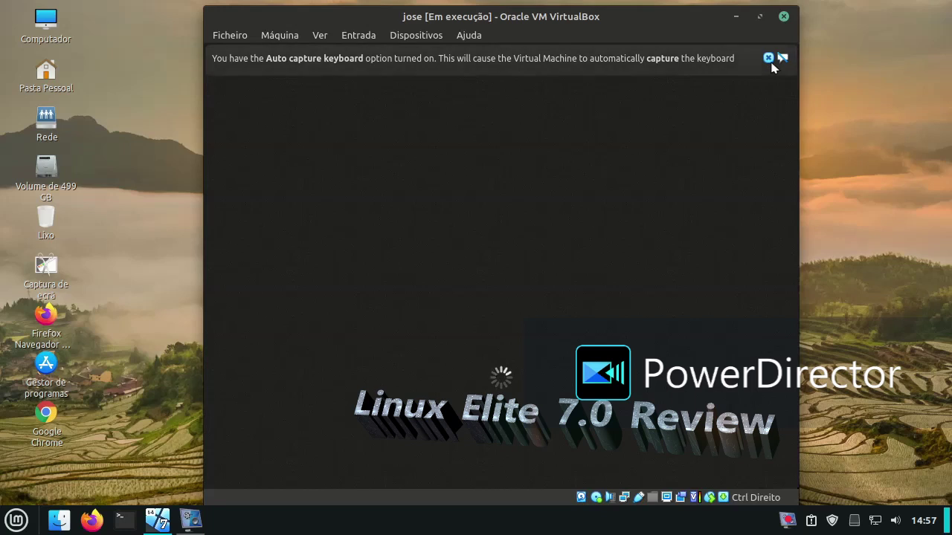
Step: Dismiss the auto-capture keyboard notice, shorten the VM window and shift it left, then bring the recorder forward
click(769, 58)
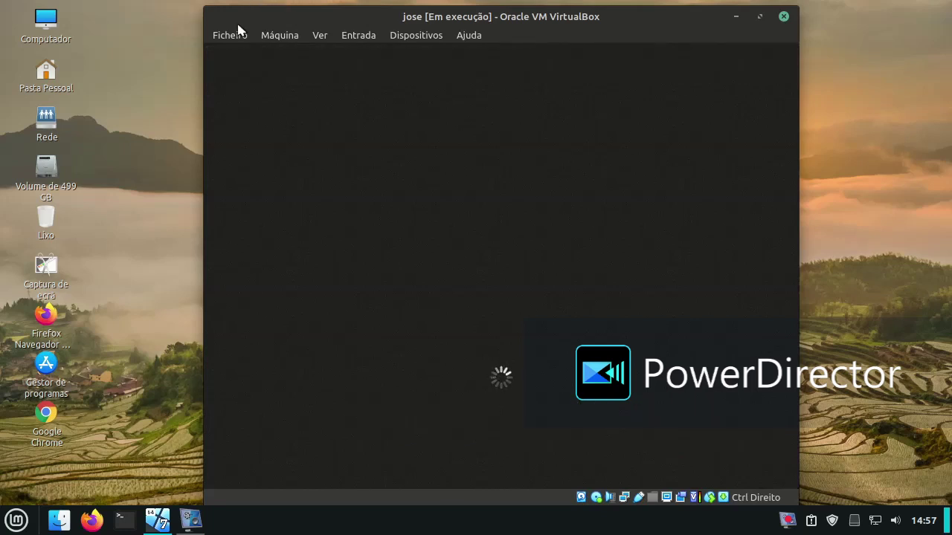
drag(213, 8, 215, 58)
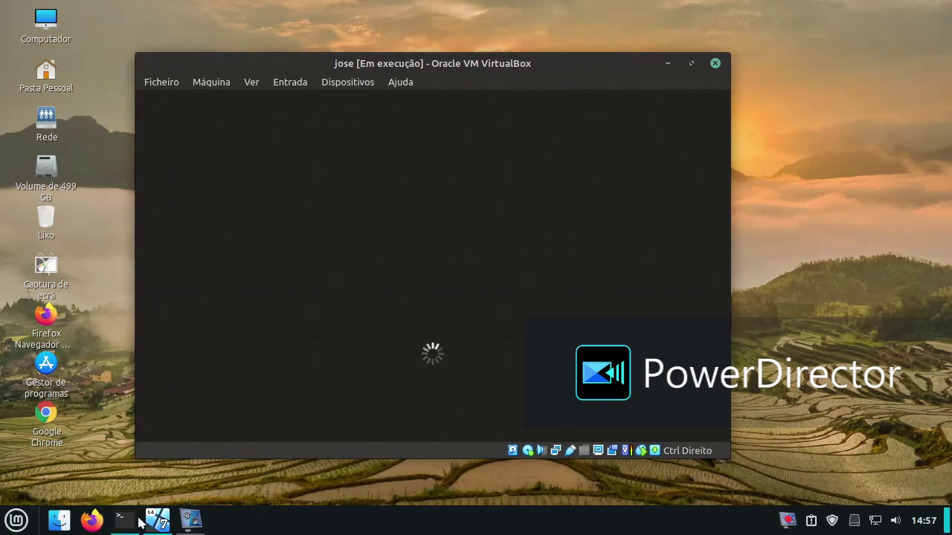
click(191, 518)
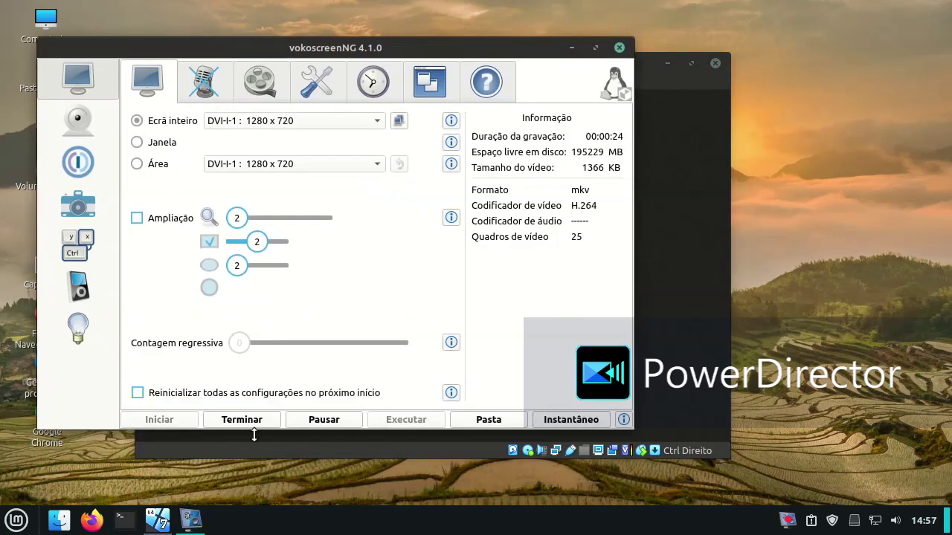
Step: Pause and minimize vokoscreenNG, then open the Notifications settings and close them again
click(295, 420)
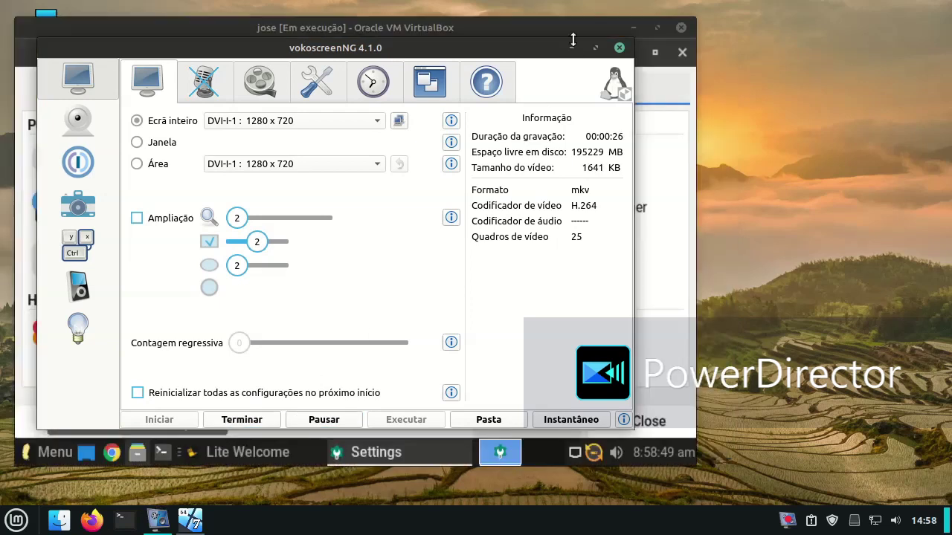
click(572, 48)
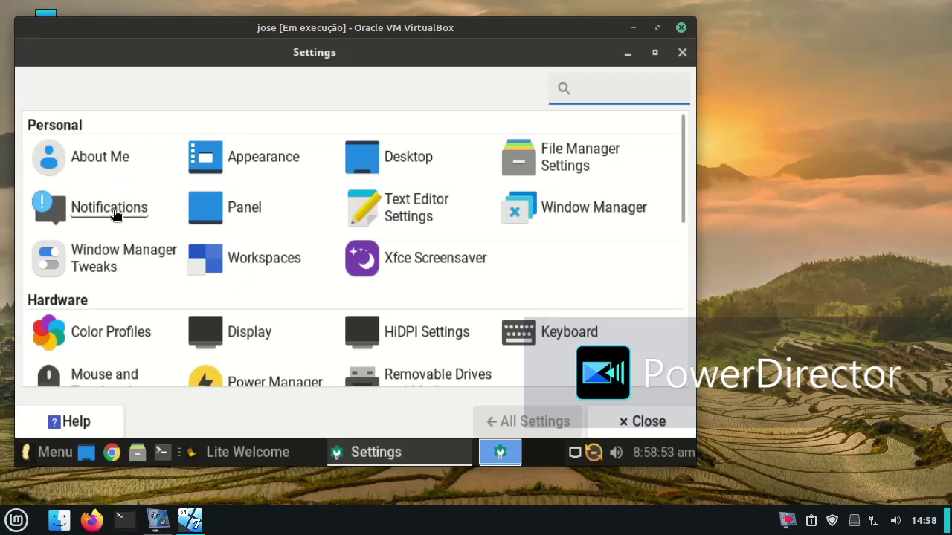
click(115, 212)
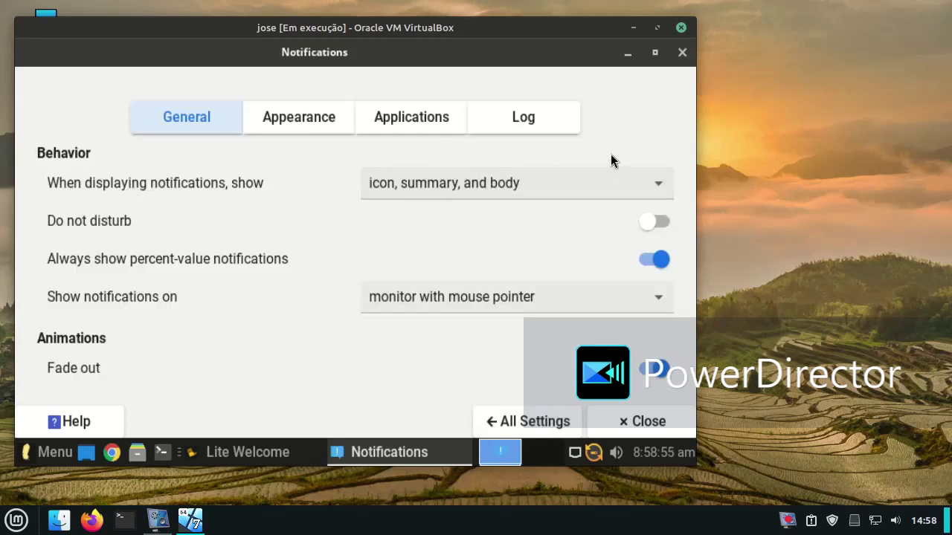
click(682, 54)
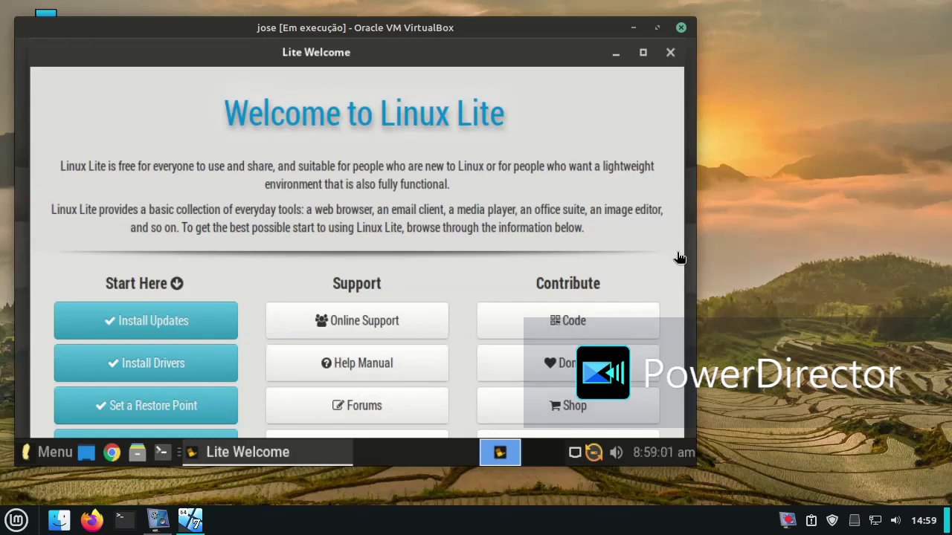
Step: Jump to the Install Drivers step, scroll through Steps 3 and 4, and close Lite Welcome
click(198, 379)
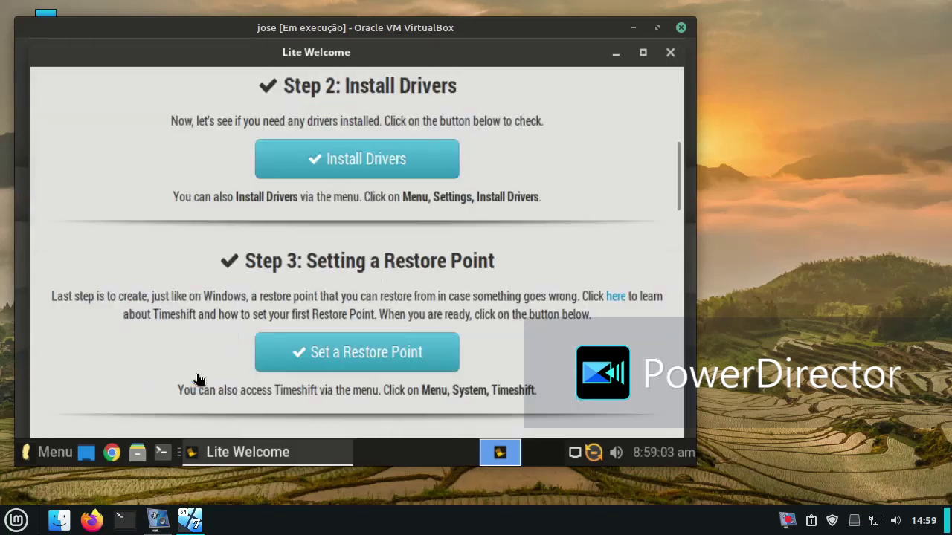
scroll(211, 287, down, 3)
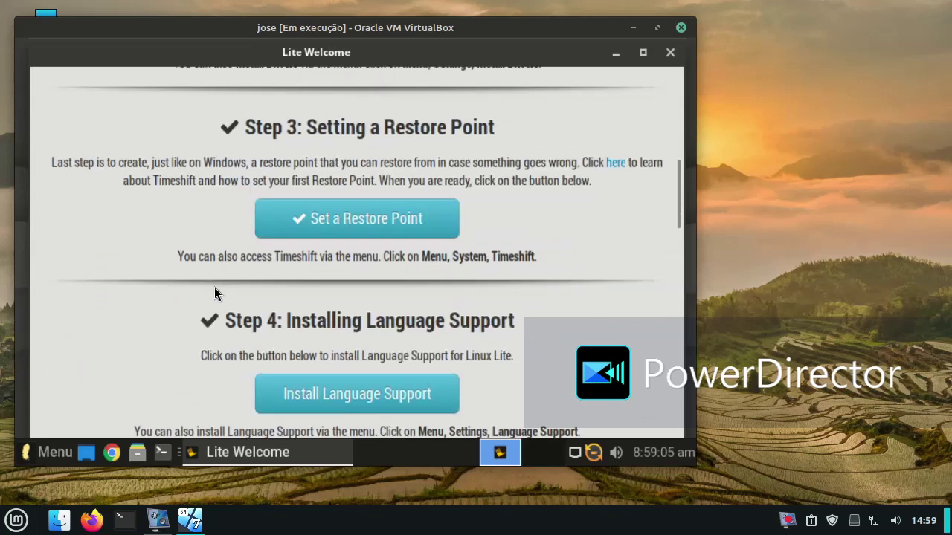
click(670, 52)
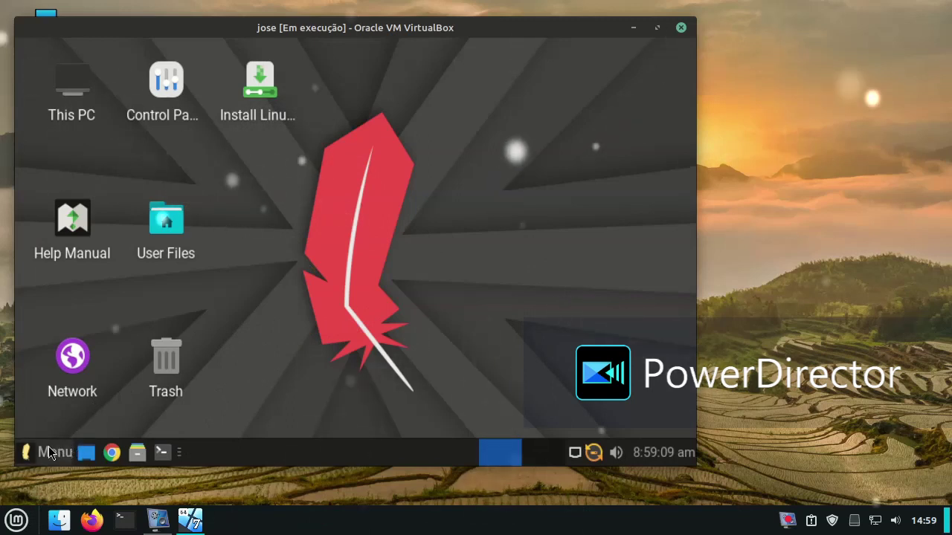
click(47, 448)
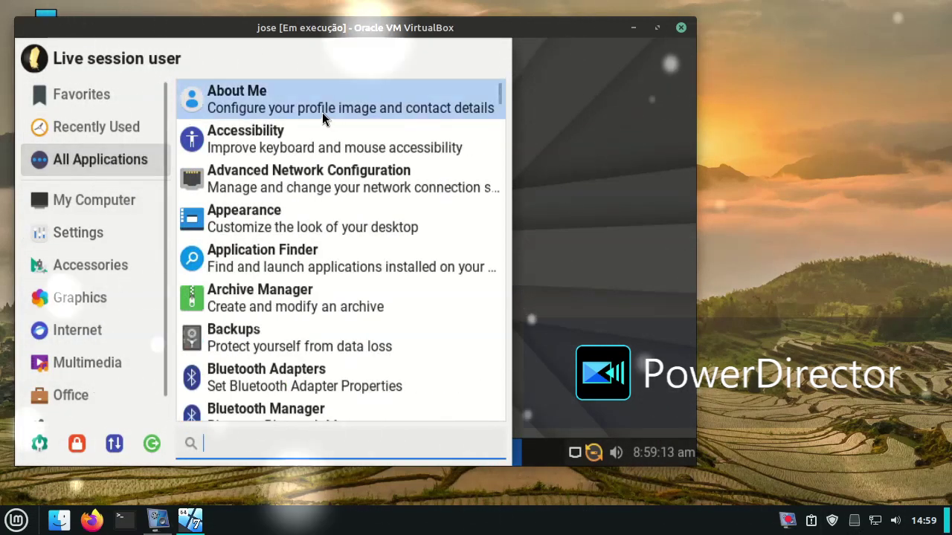
click(323, 113)
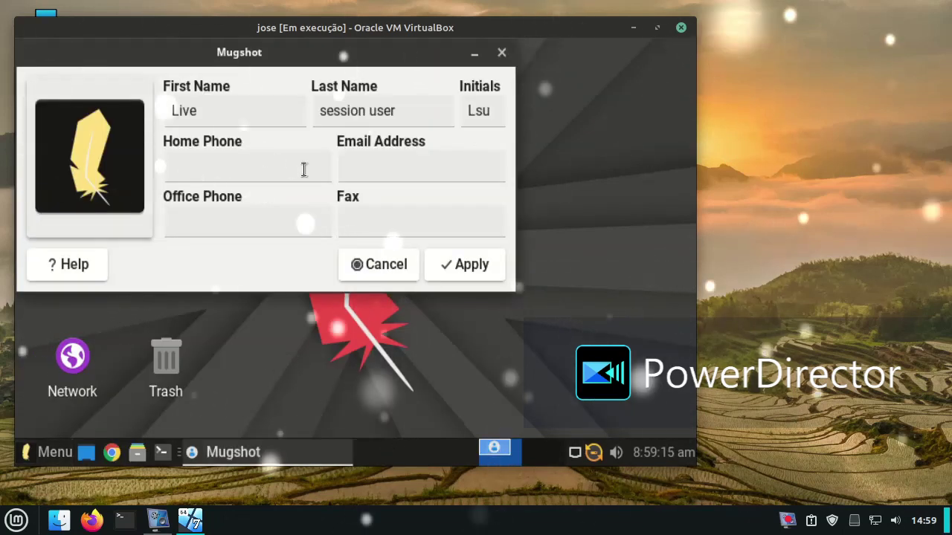
click(502, 52)
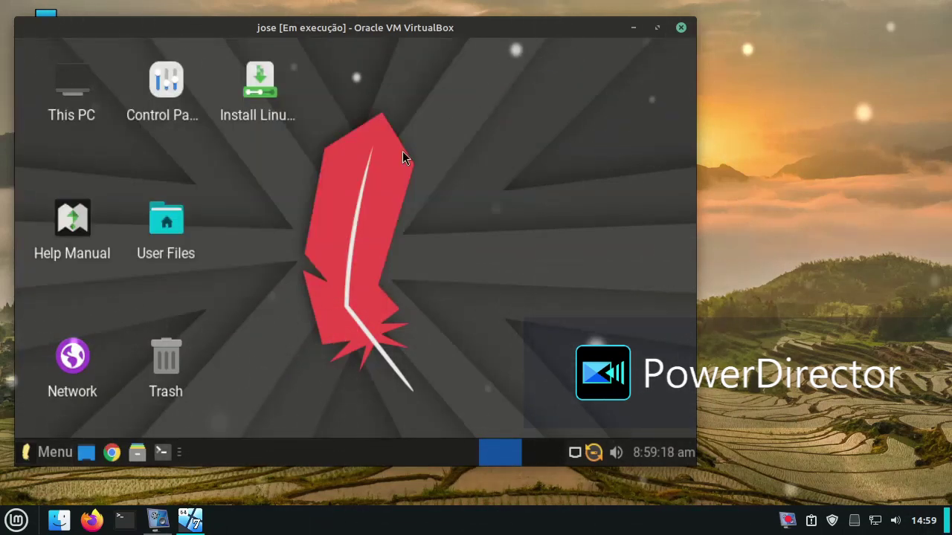
click(695, 462)
click(694, 462)
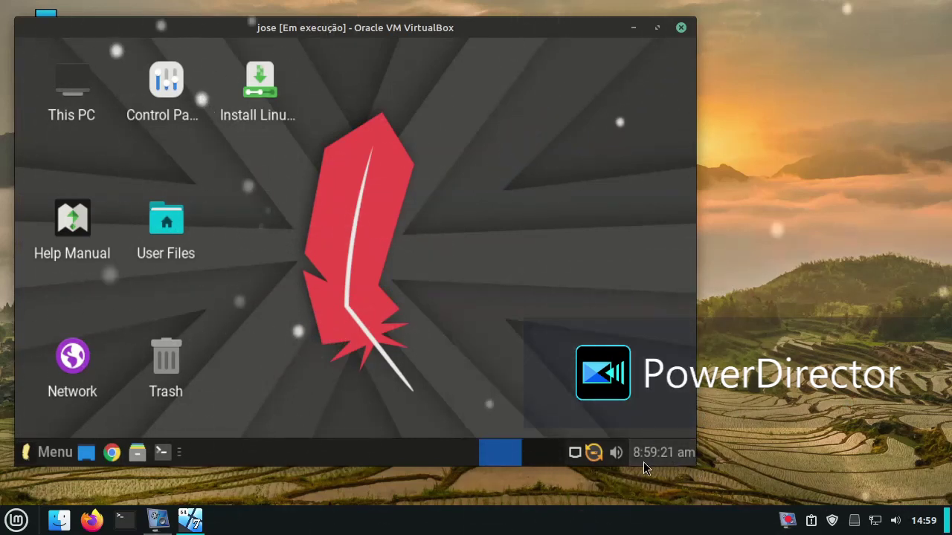
click(623, 458)
click(624, 459)
right_click(599, 464)
click(600, 464)
right_click(600, 463)
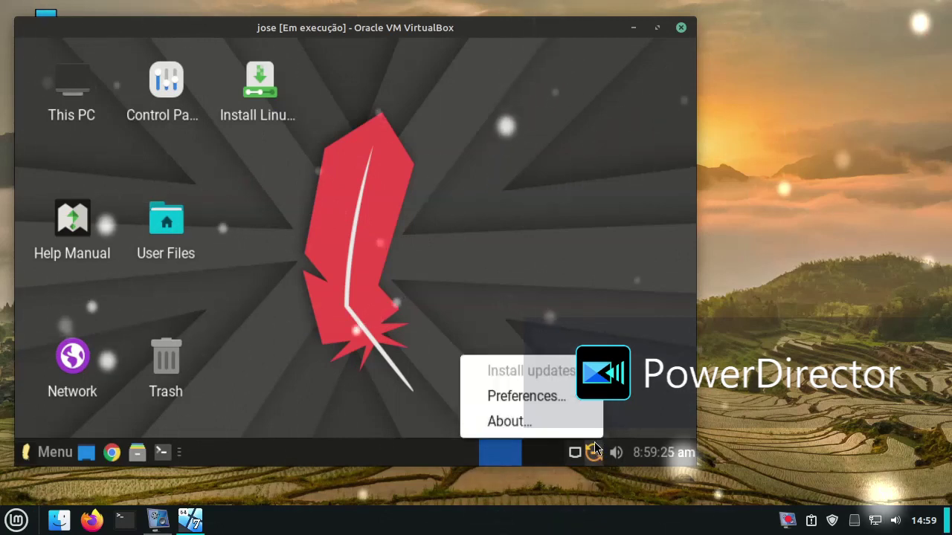
click(554, 393)
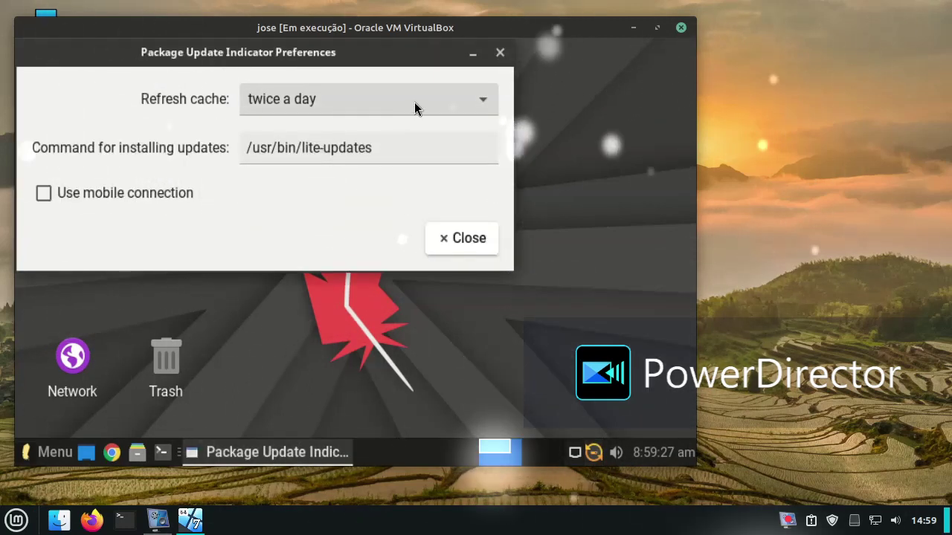
click(499, 54)
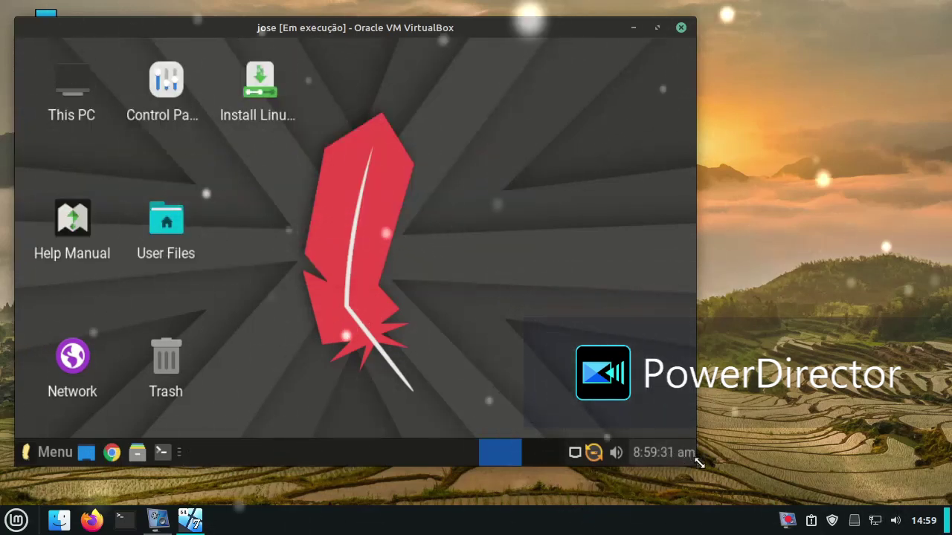
Step: Enlarge the VM window and launch the LibreOffice Start Center from Menu > Office
drag(696, 467, 814, 498)
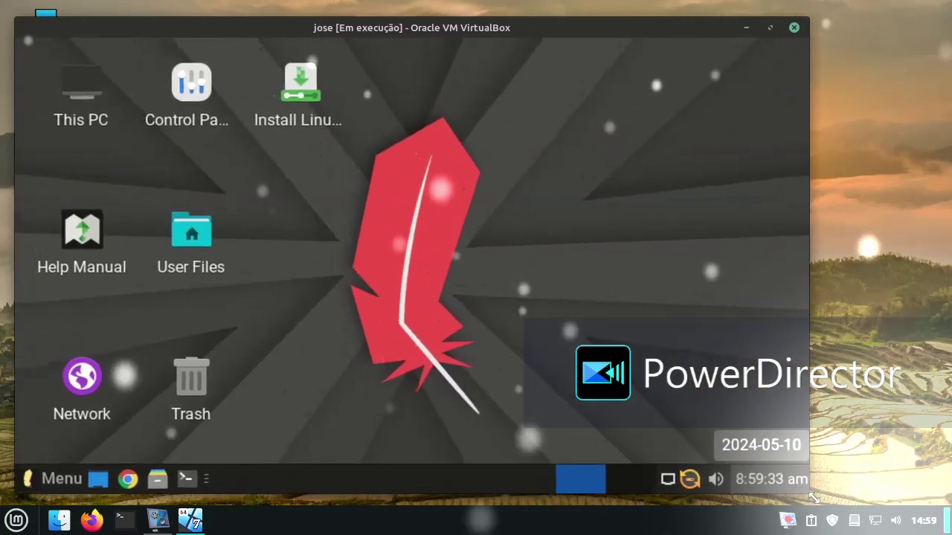
click(52, 478)
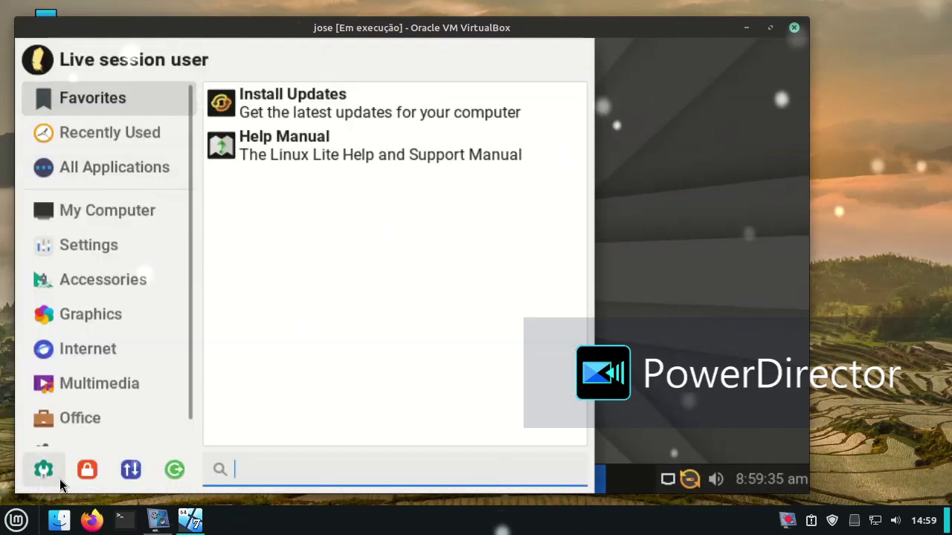
click(96, 419)
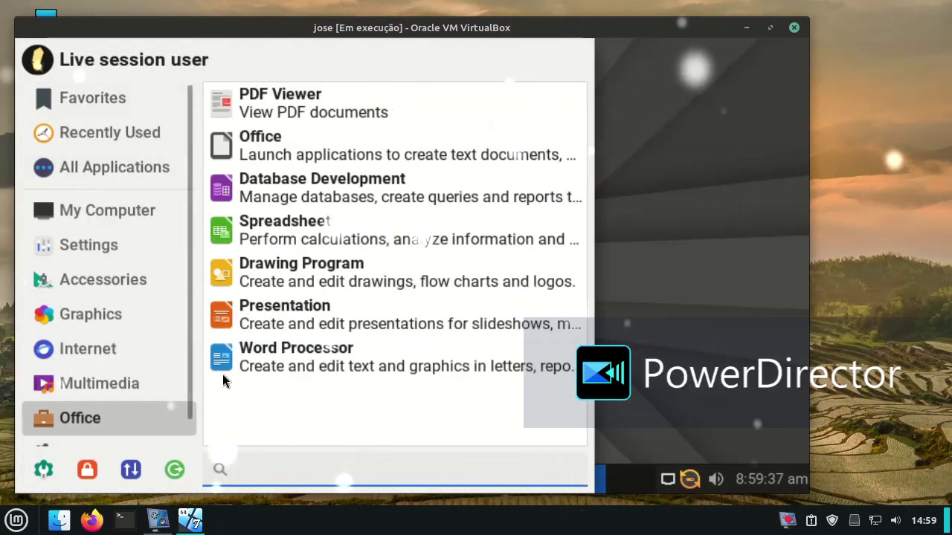
click(288, 157)
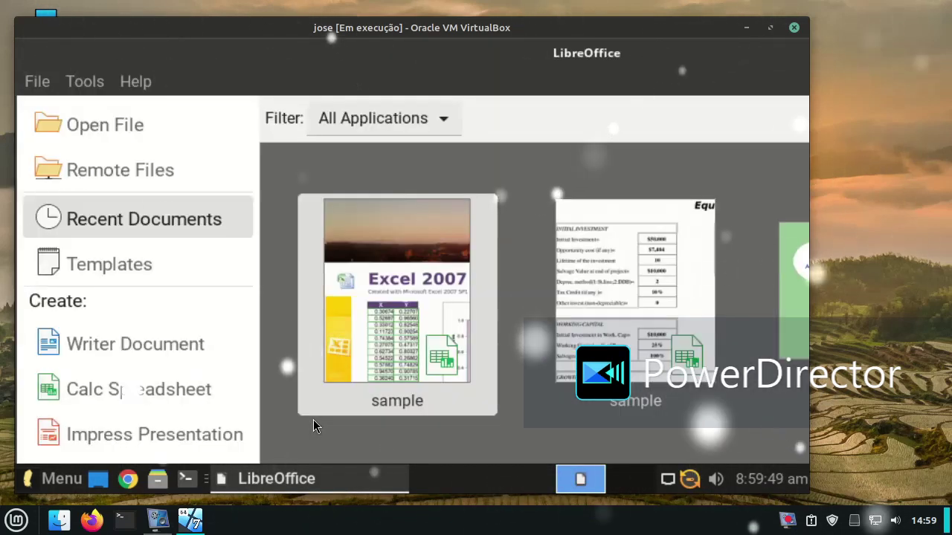
Step: Try both 'sample' recent documents and dismiss each 'does not exist' error
click(449, 296)
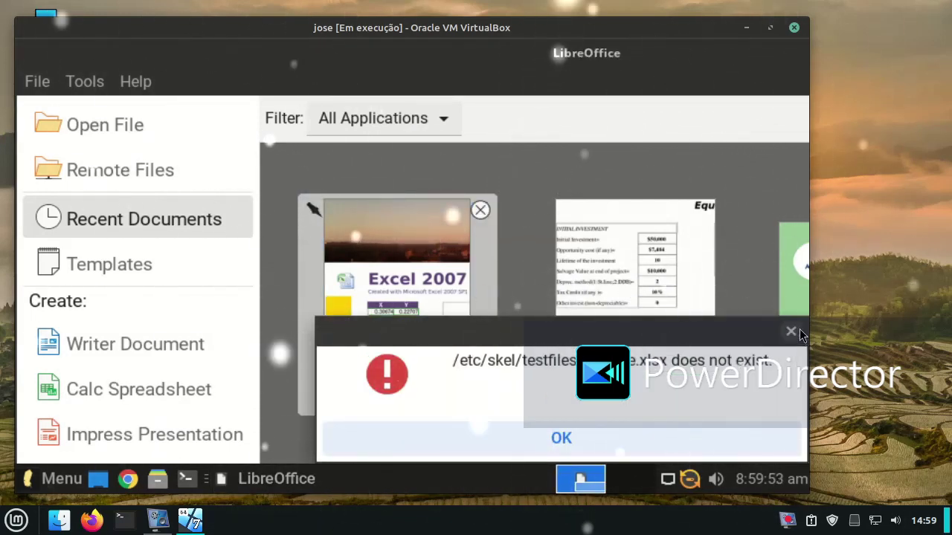
click(791, 331)
click(679, 298)
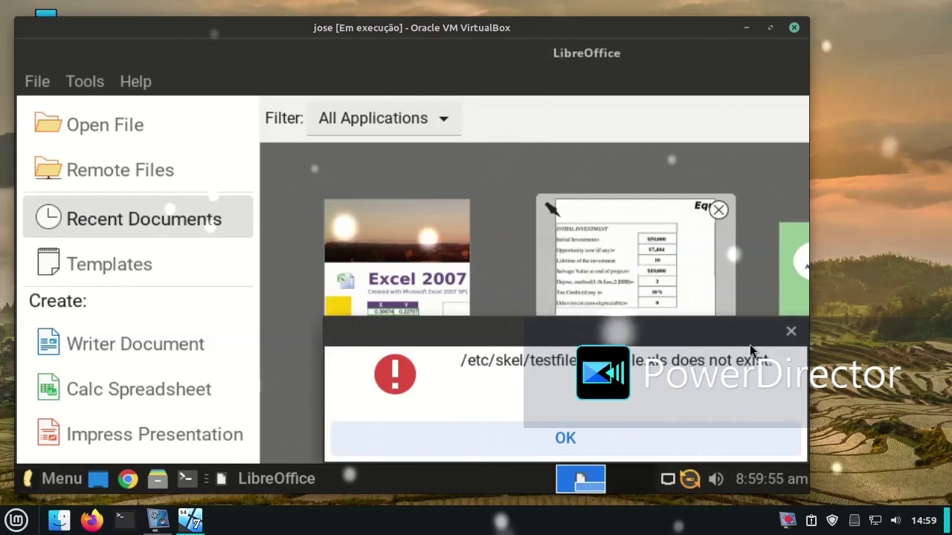
key(Return)
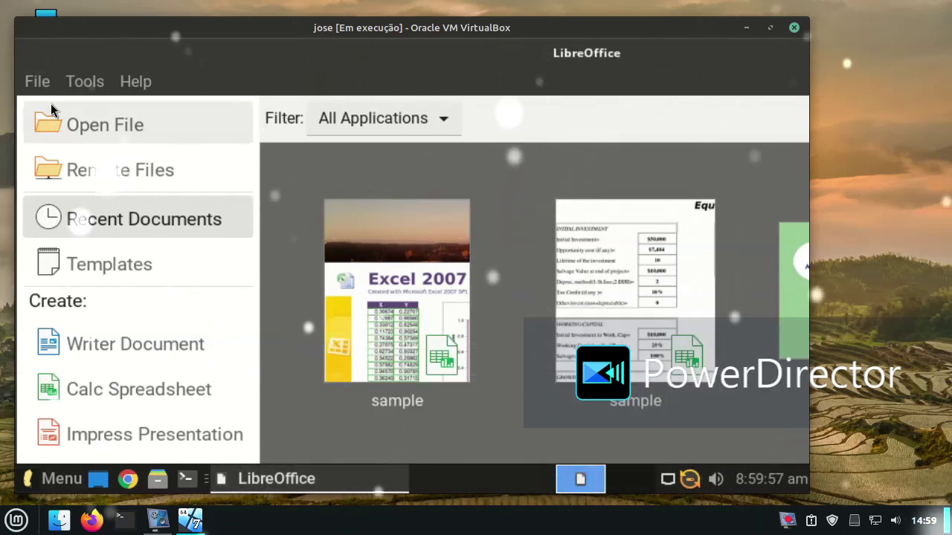
Step: Create a new blank drawing with File > New > Drawing
click(67, 85)
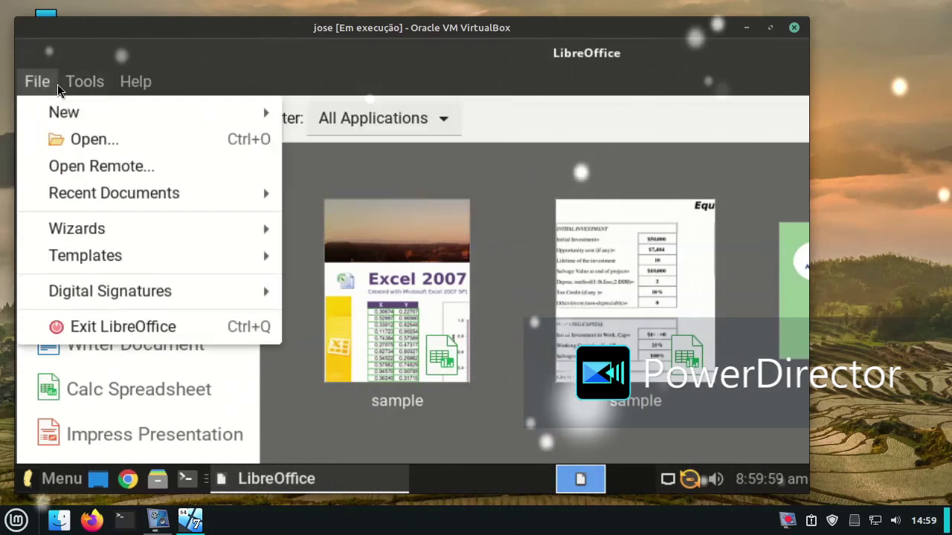
mouse_move(72, 116)
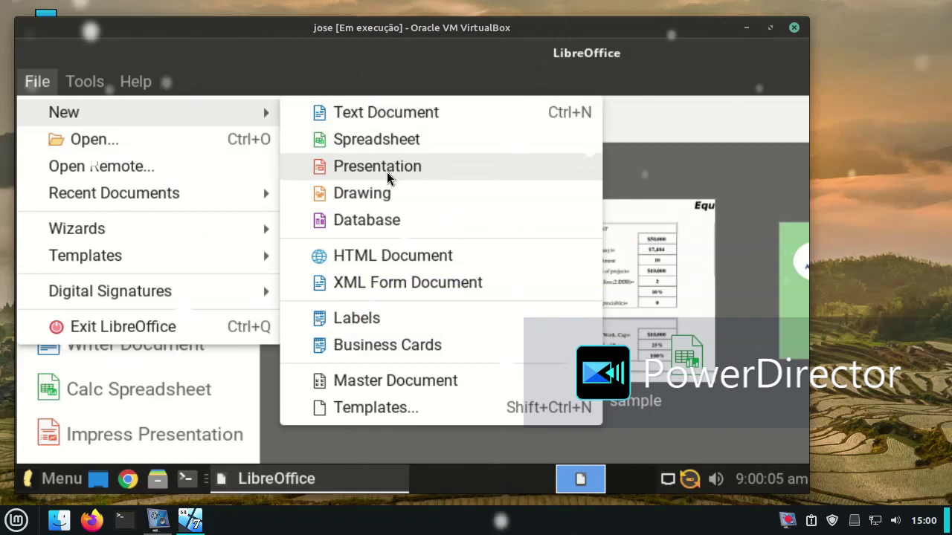
click(388, 194)
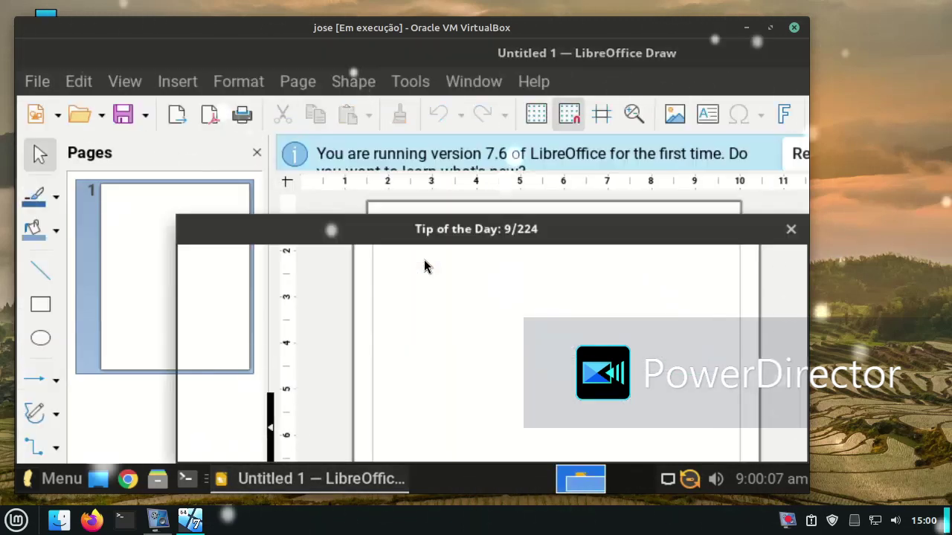
Step: Dismiss the Tip of the Day and exit LibreOffice from the File menu without saving
click(705, 425)
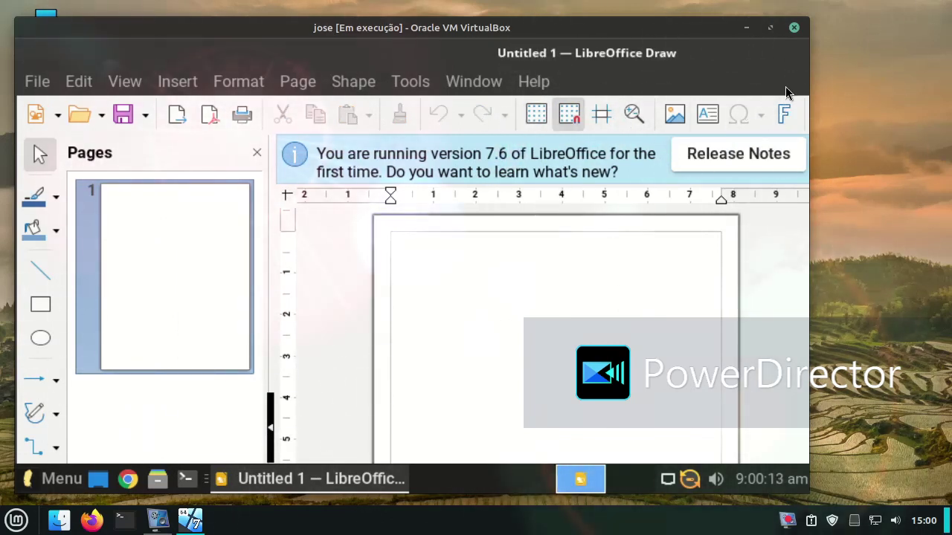
click(36, 82)
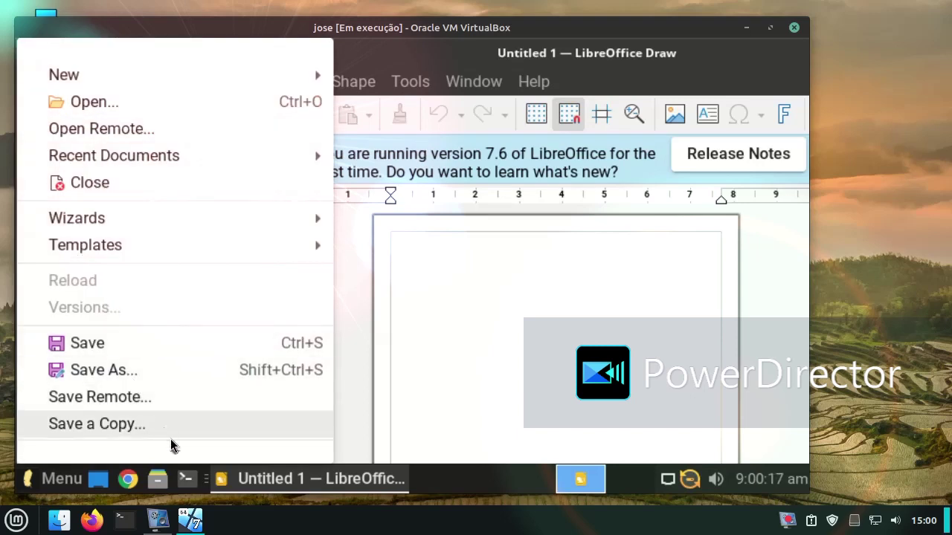
mouse_move(171, 446)
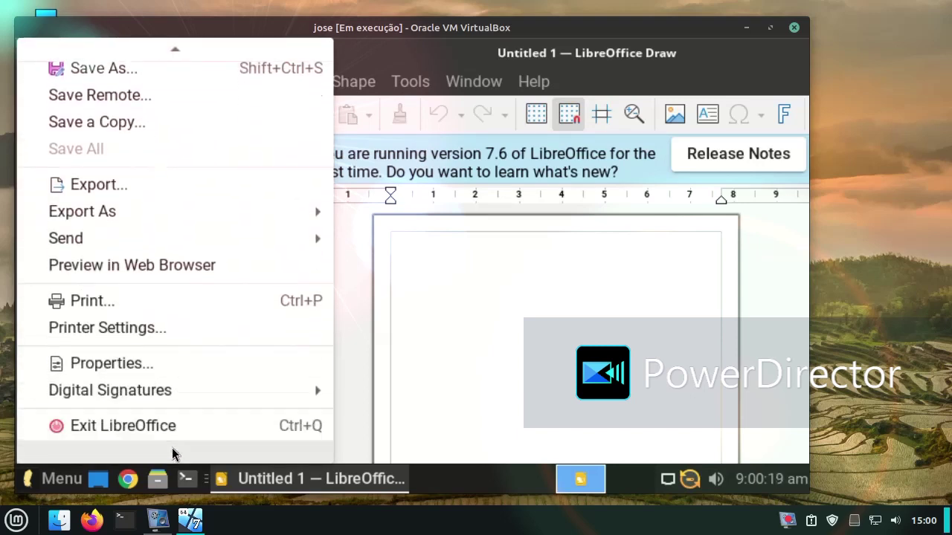
click(159, 434)
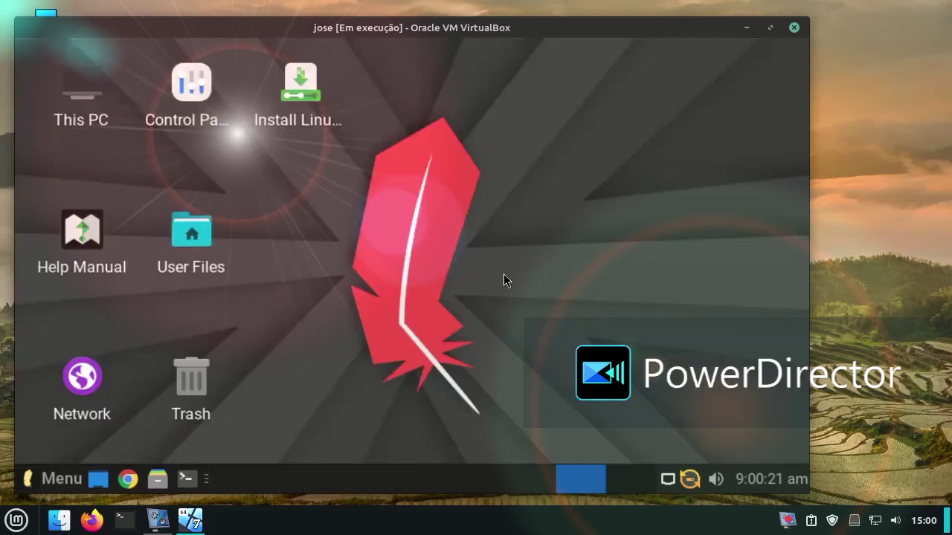
right_click(429, 158)
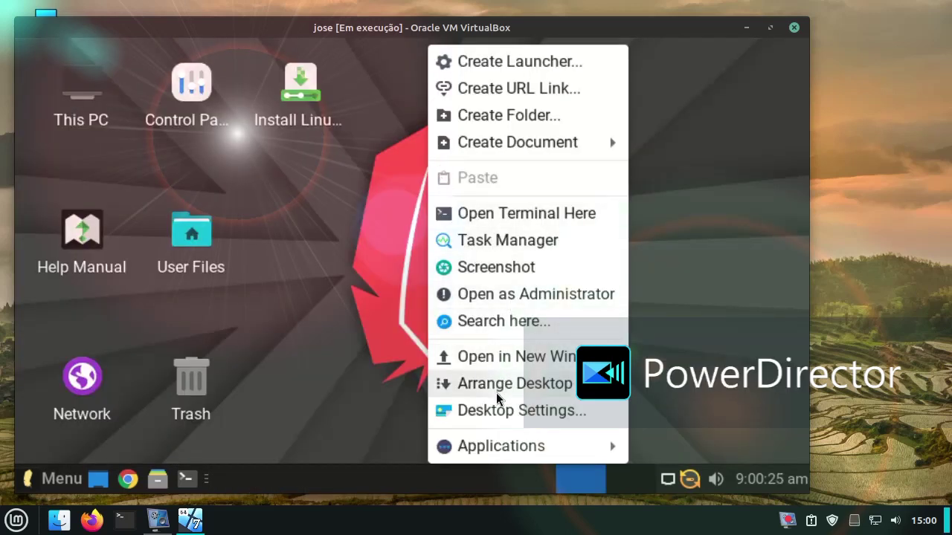
click(494, 412)
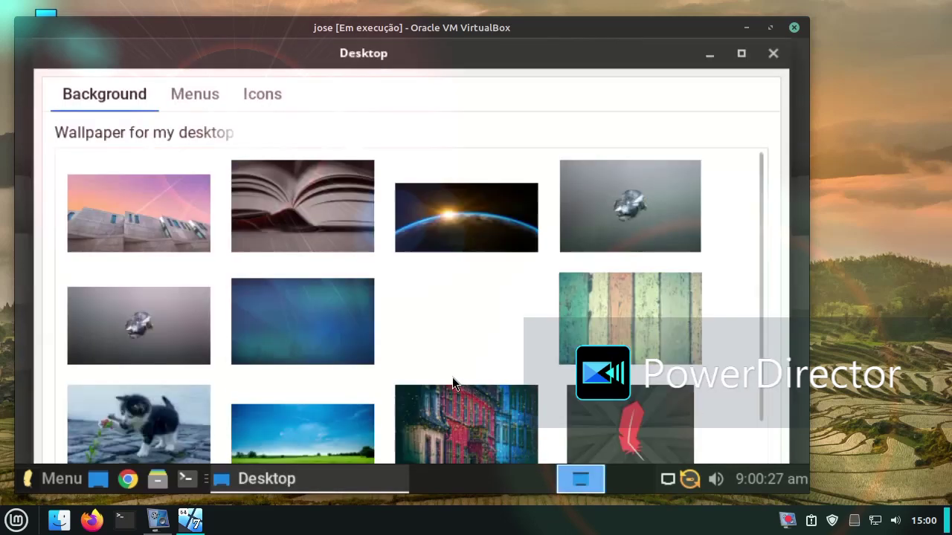
scroll(279, 249, down, 1)
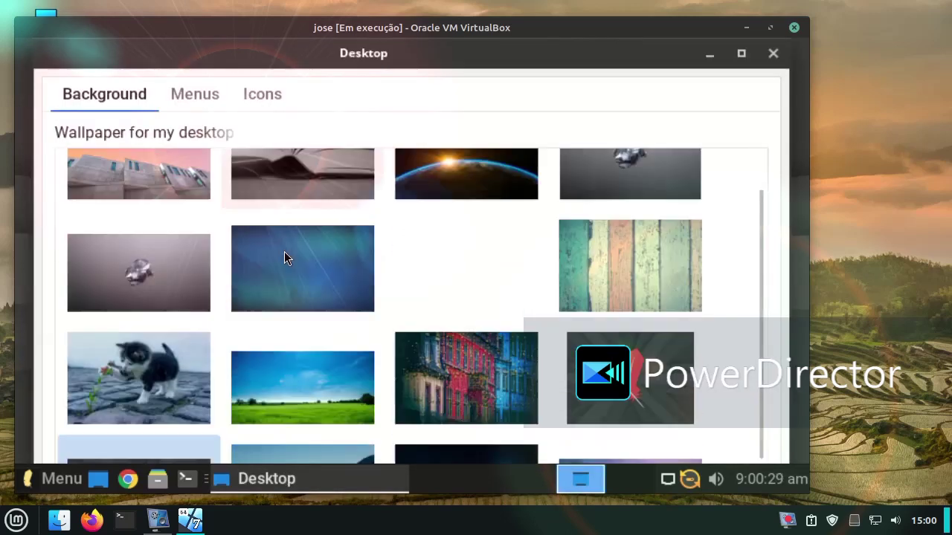
scroll(347, 281, down, 2)
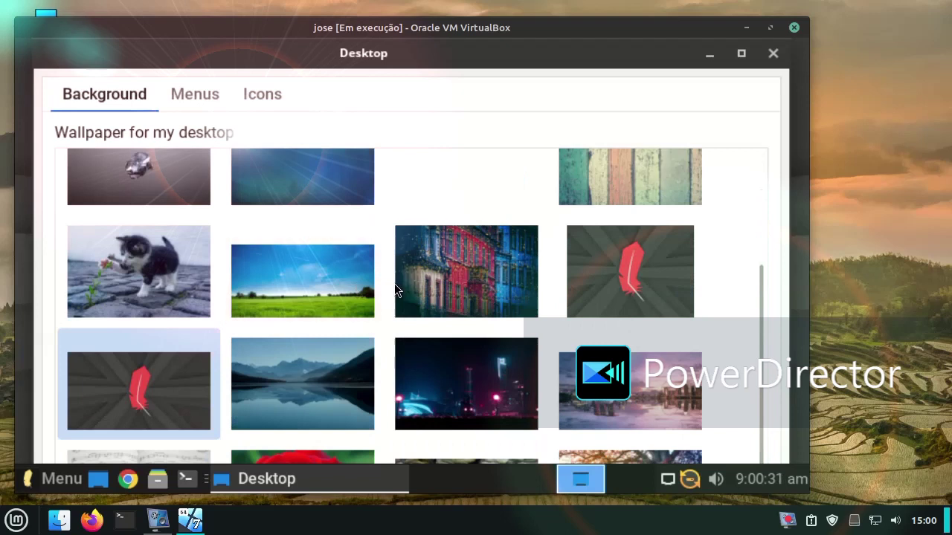
click(773, 55)
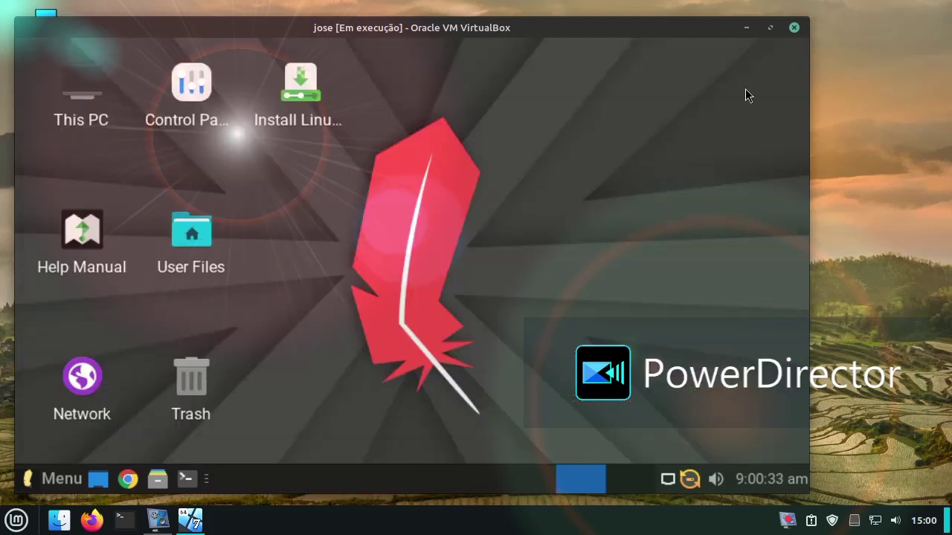
Step: Open Display from the Whisker Menu's Settings category
click(55, 476)
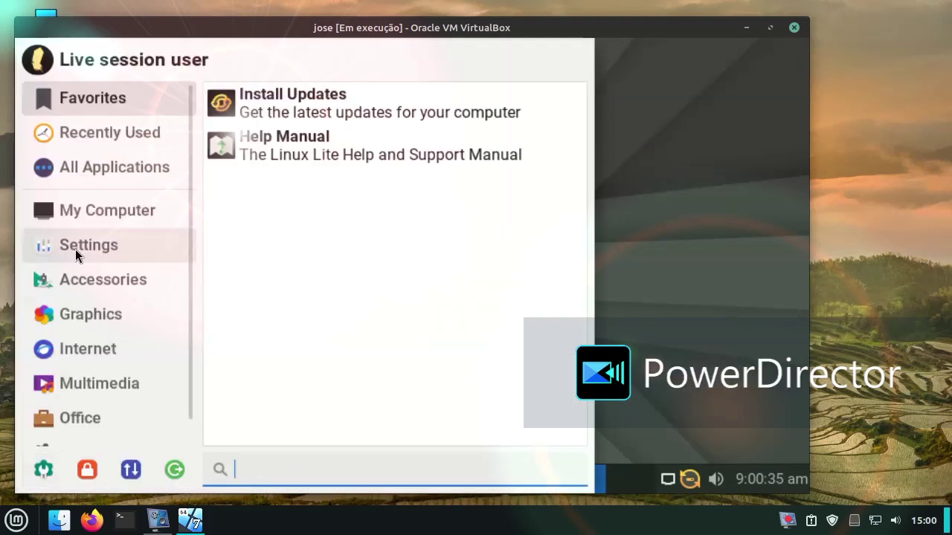
click(74, 235)
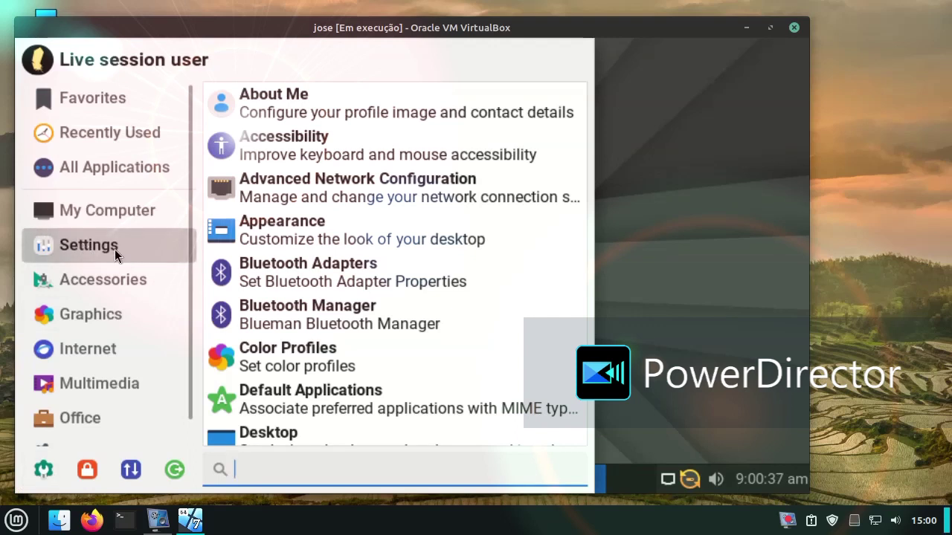
click(105, 275)
click(96, 254)
scroll(369, 228, down, 3)
scroll(372, 237, down, 3)
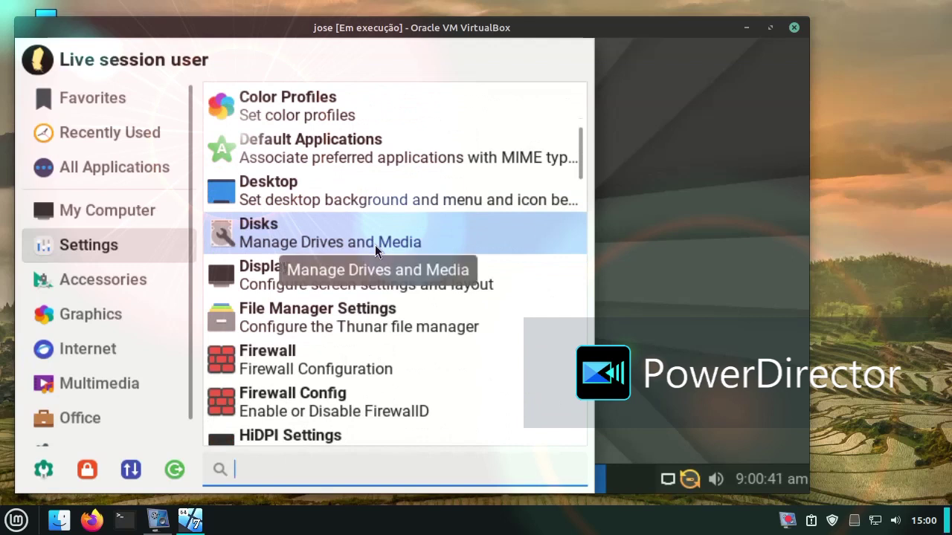
scroll(375, 245, down, 1)
click(359, 229)
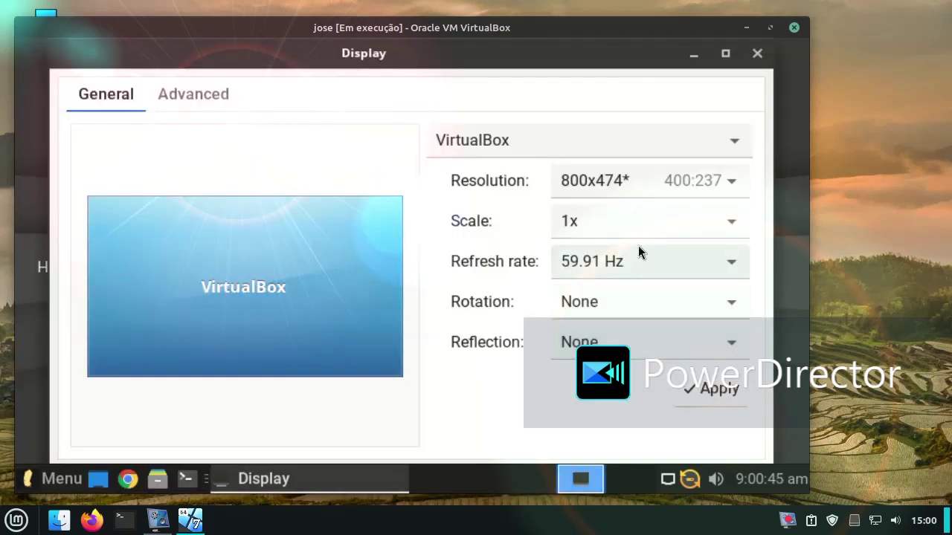
Step: Try the 1920x1080 resolution, then revert to the previous one
click(655, 183)
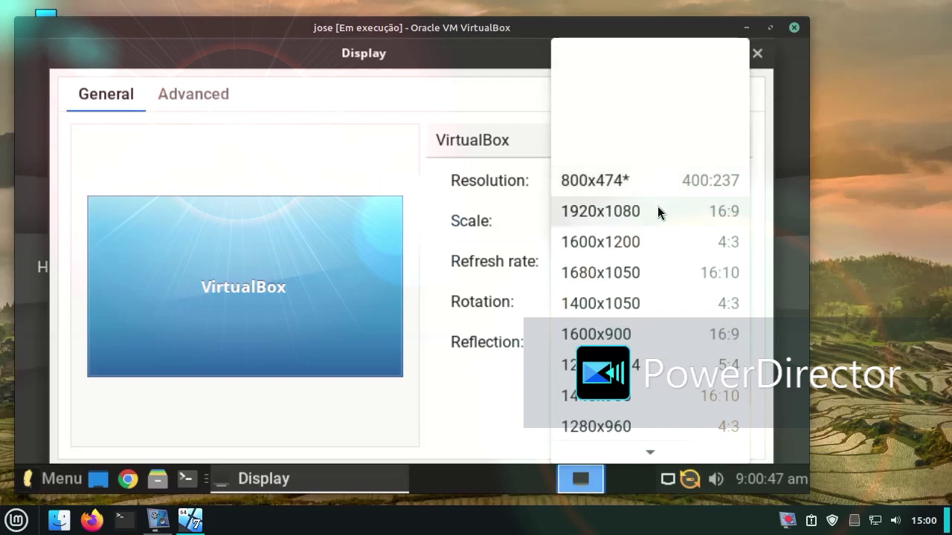
click(657, 213)
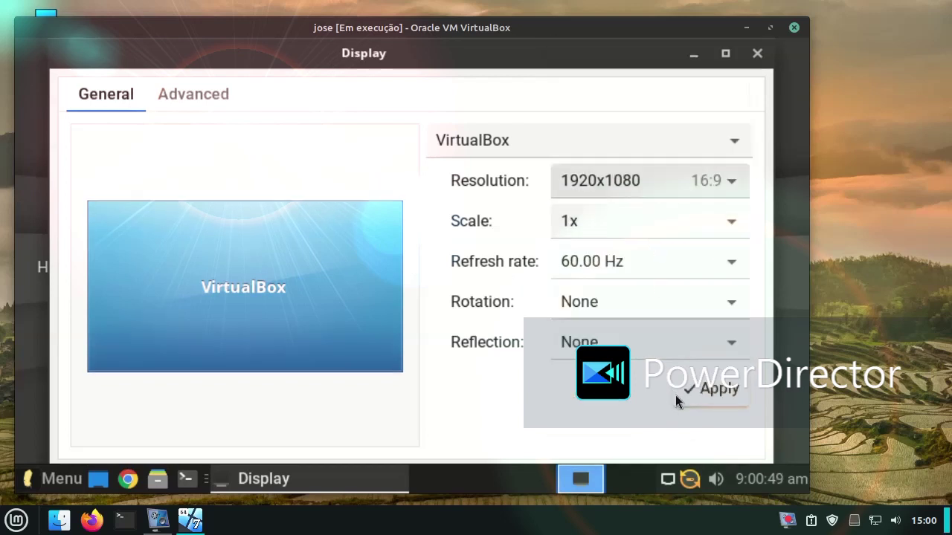
click(684, 394)
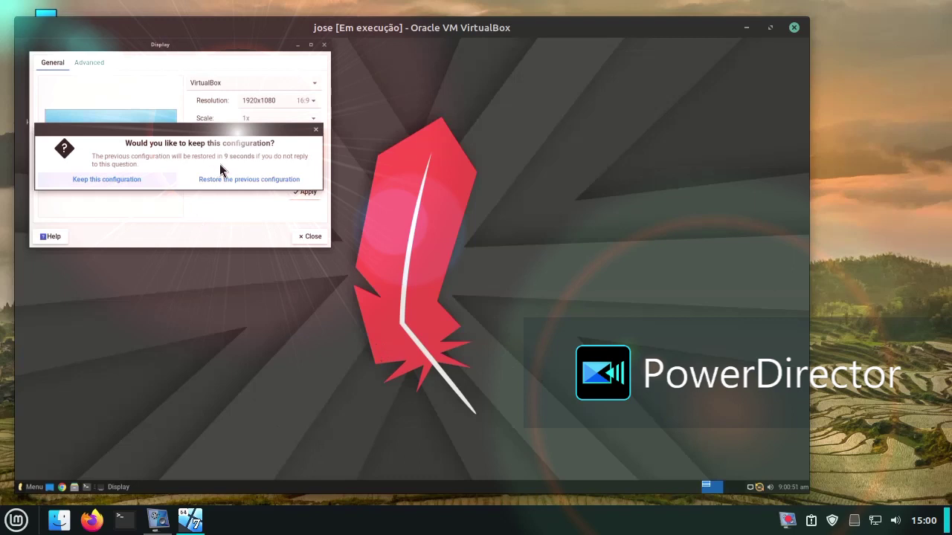
drag(210, 124, 324, 301)
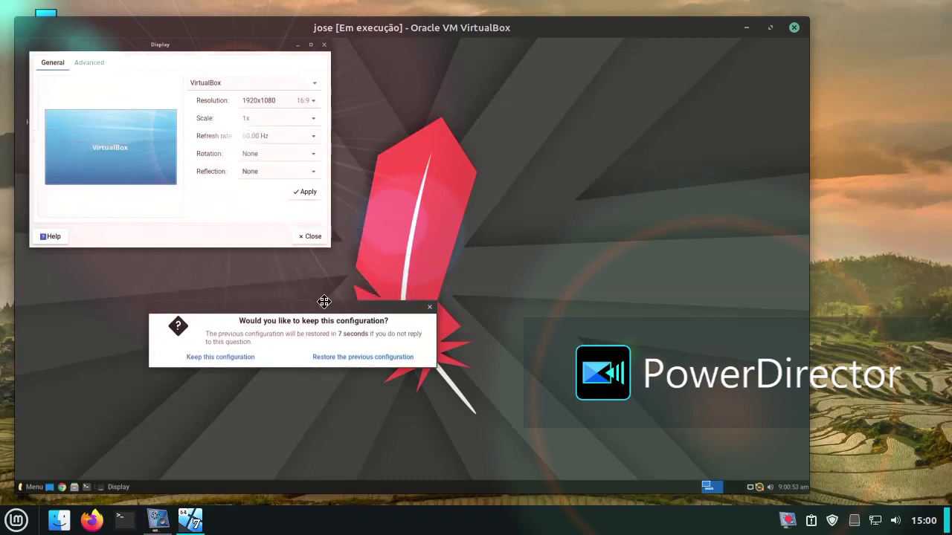
key(Escape)
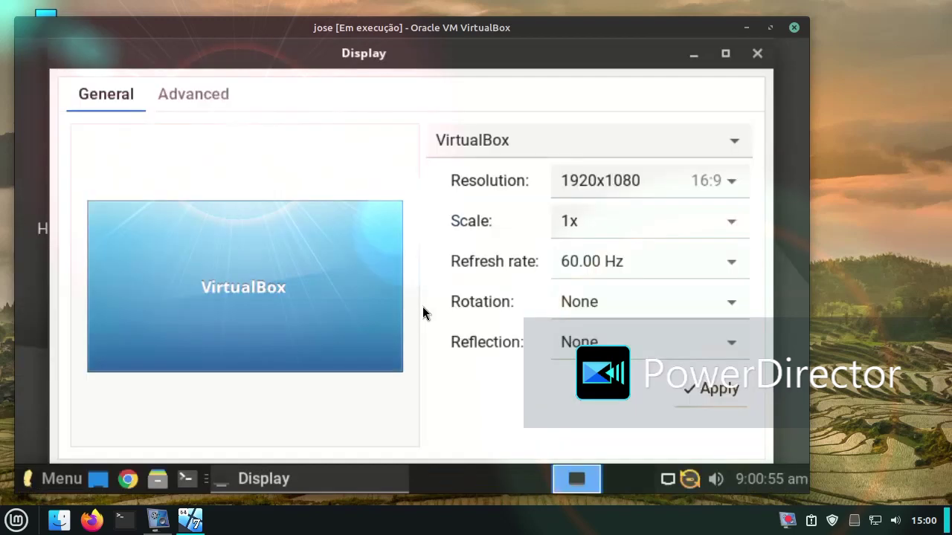
Step: Apply and keep the 1280x720 resolution, then close Display
click(628, 184)
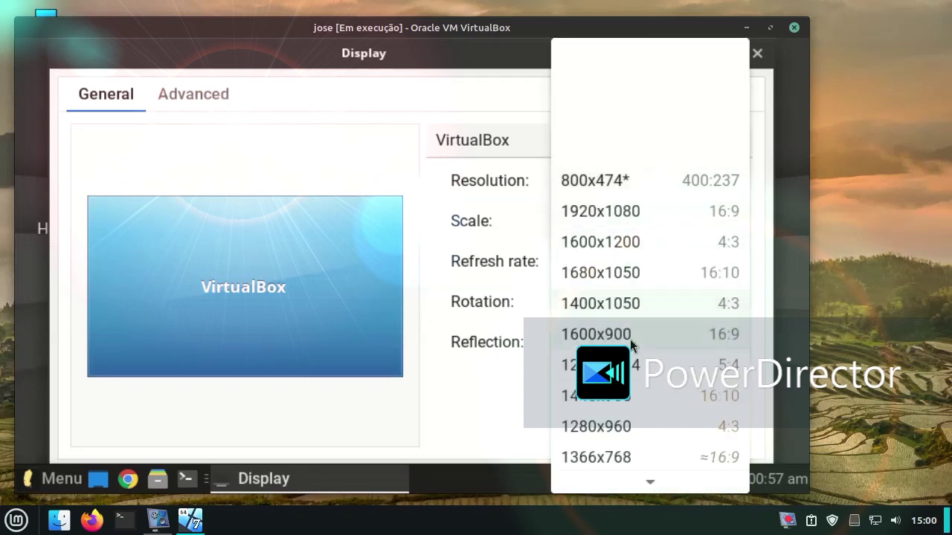
scroll(639, 354, down, 1)
scroll(642, 361, down, 6)
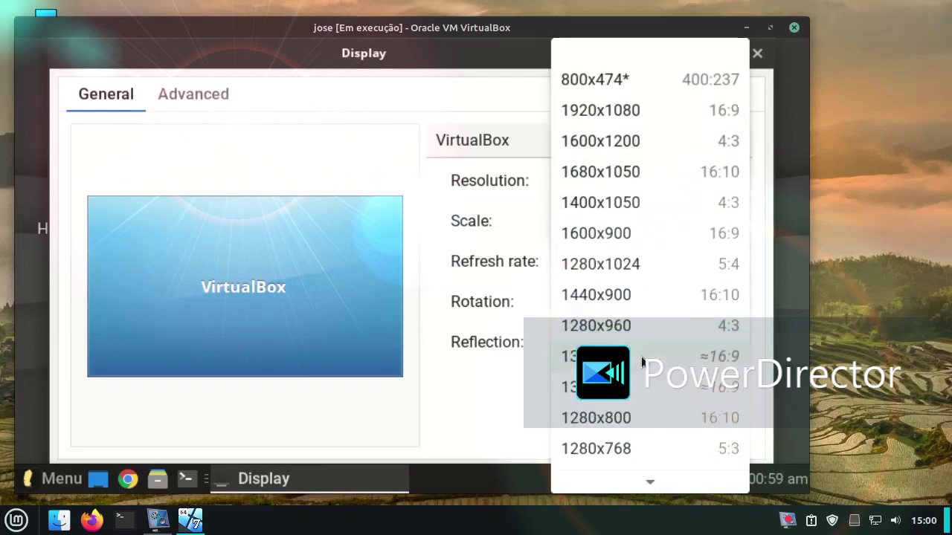
scroll(654, 365, down, 1)
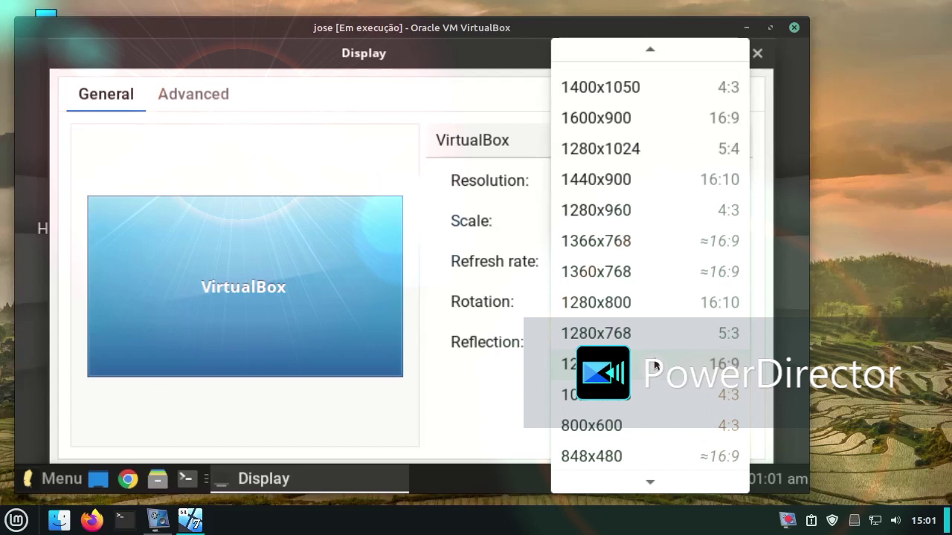
click(655, 365)
click(685, 385)
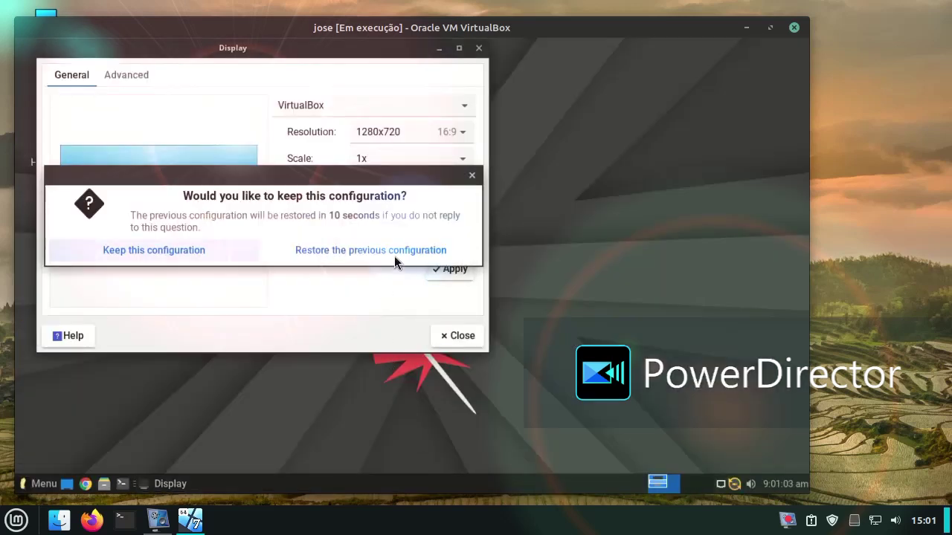
click(187, 250)
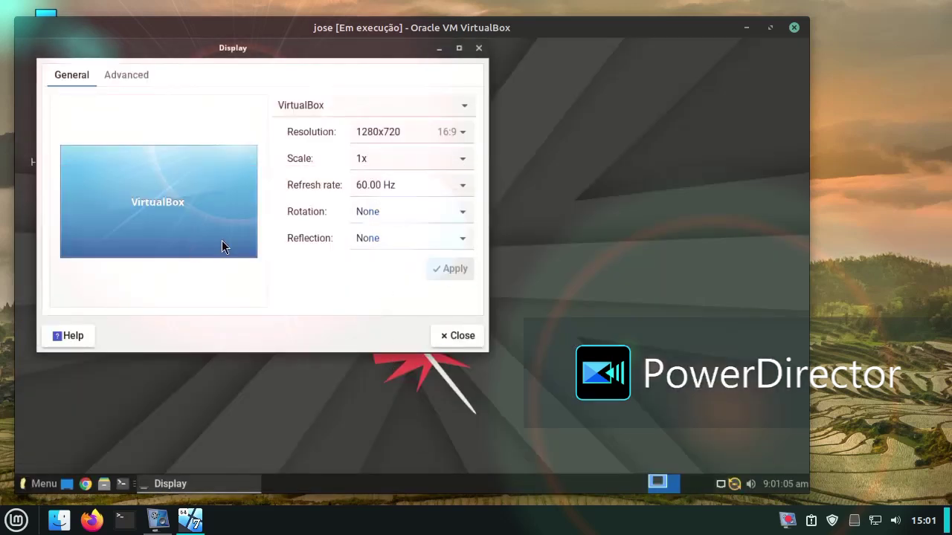
click(478, 47)
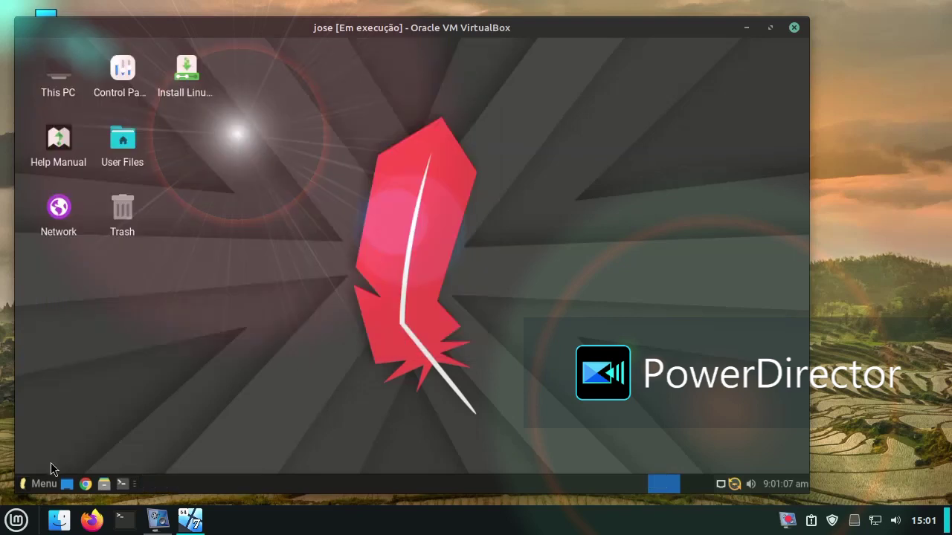
Step: Open Panel Preferences from the panel's right-click menu and shorten the panel to 893 pixels
click(43, 483)
click(118, 190)
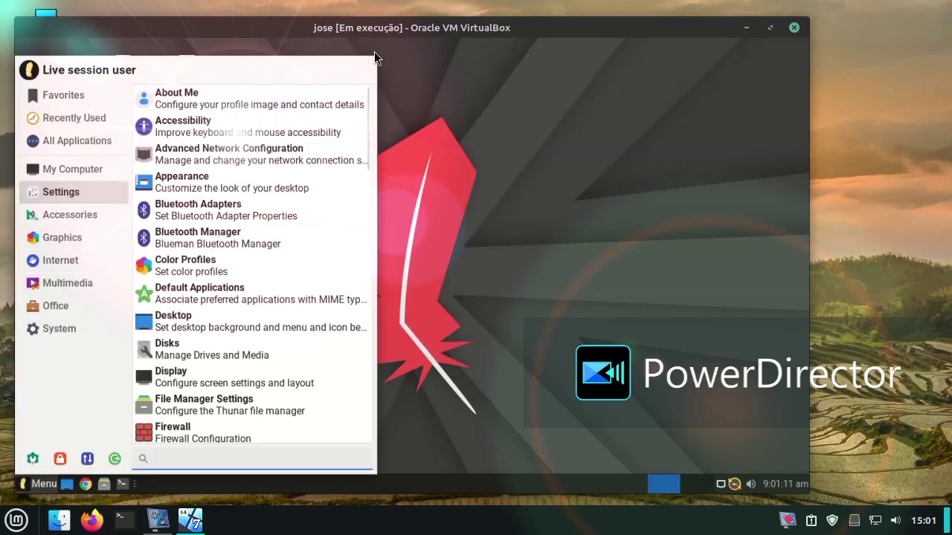
click(430, 148)
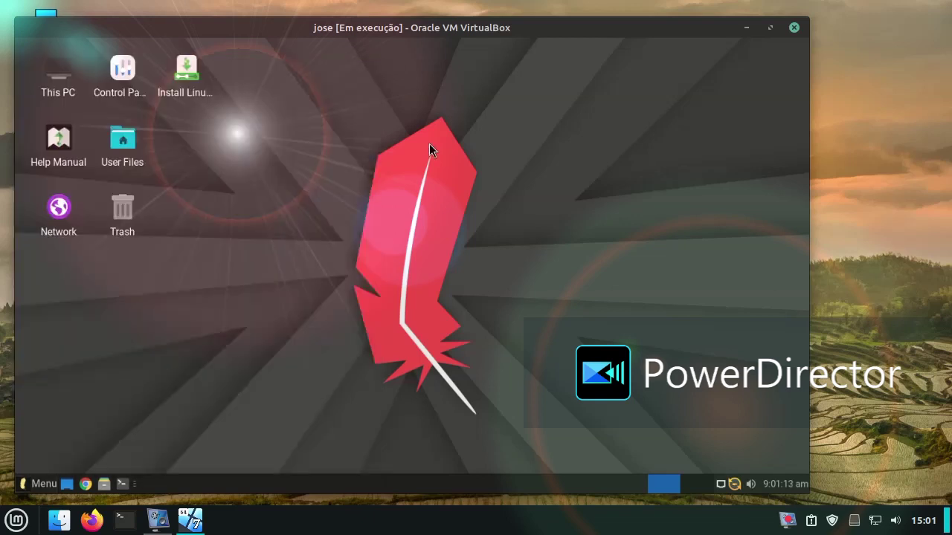
right_click(253, 483)
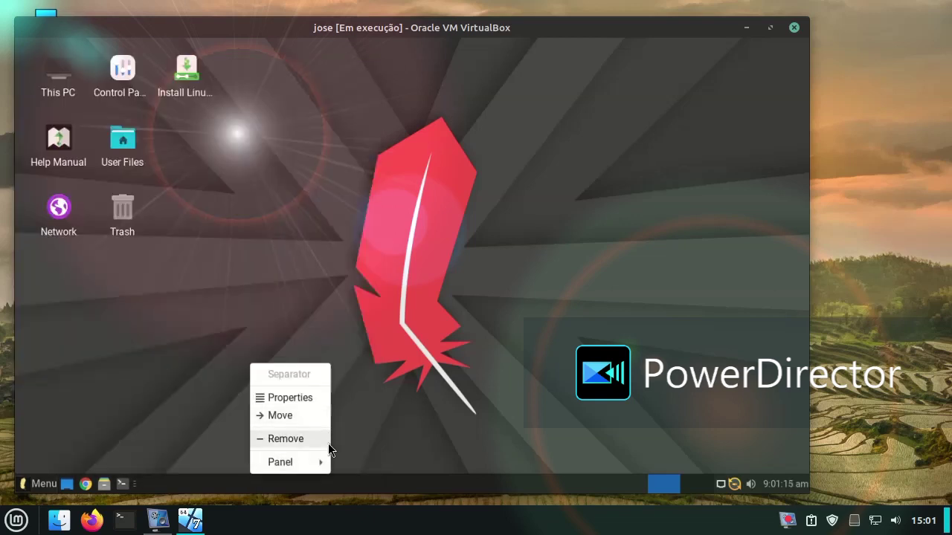
click(281, 415)
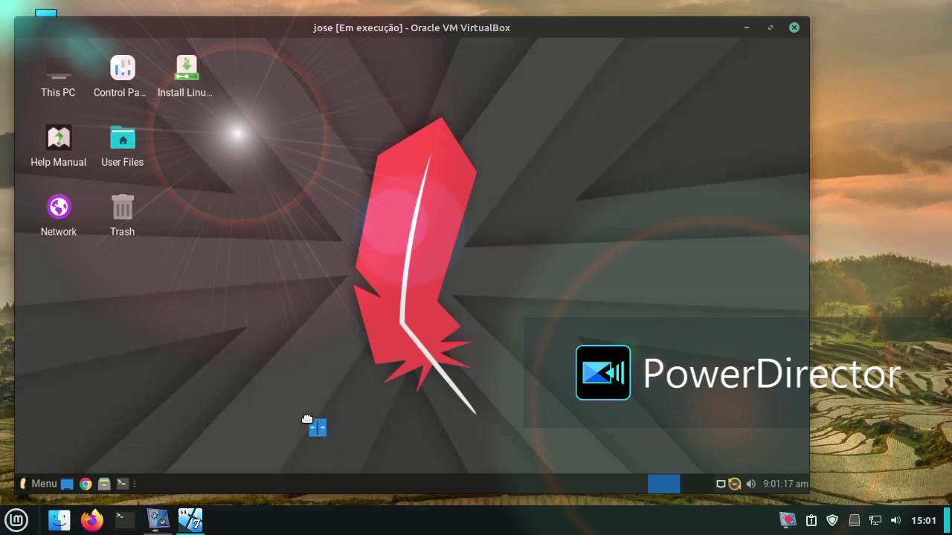
right_click(255, 489)
mouse_move(291, 469)
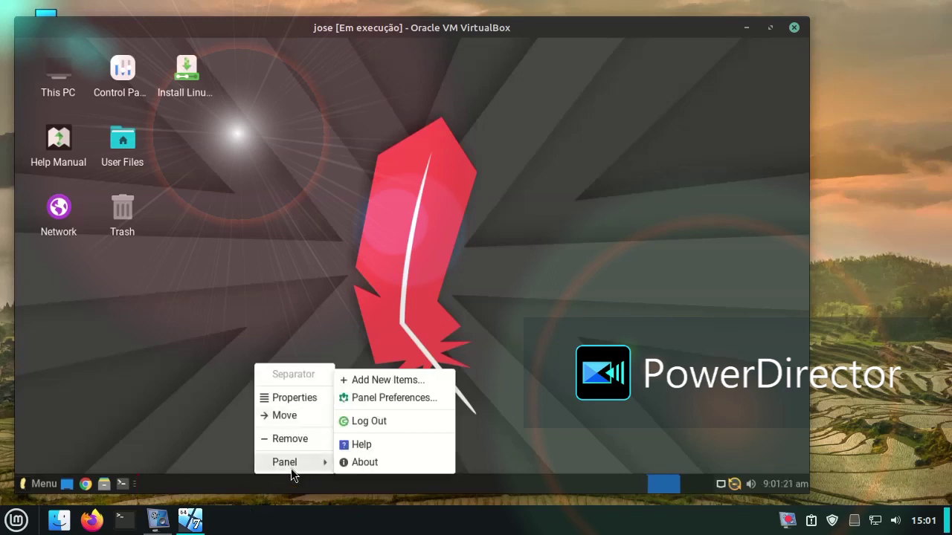
click(371, 400)
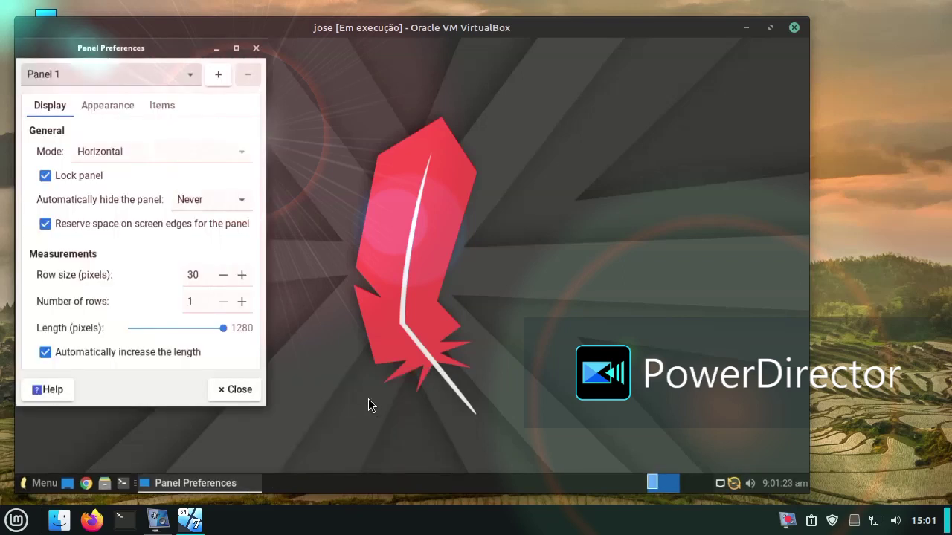
drag(221, 327, 235, 350)
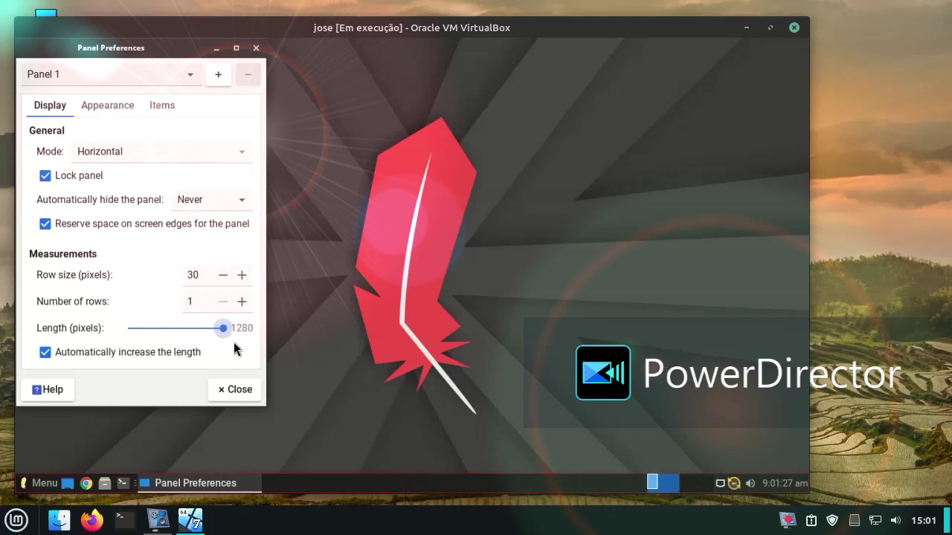
Step: Raise the panel row size to 45 and turn on dark mode in Appearance
double_click(241, 276)
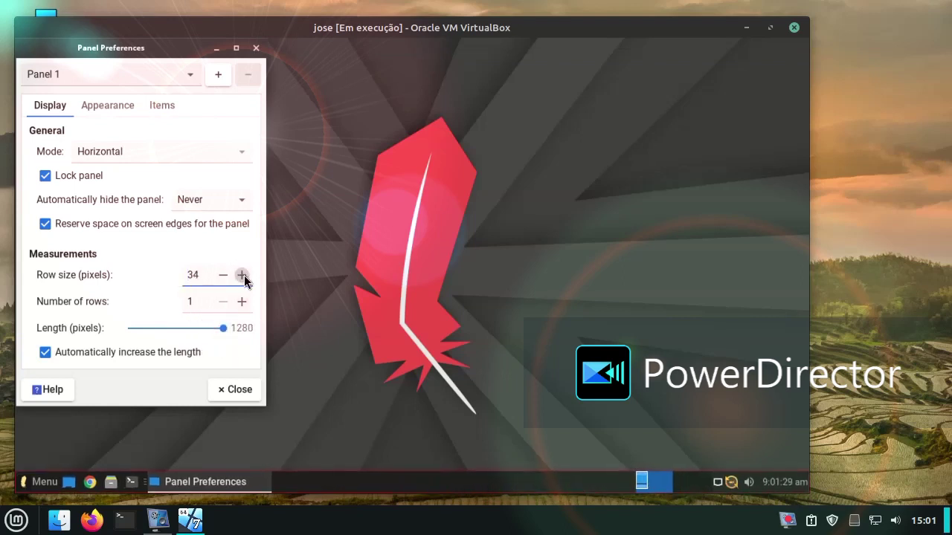
double_click(242, 275)
triple_click(242, 276)
double_click(242, 276)
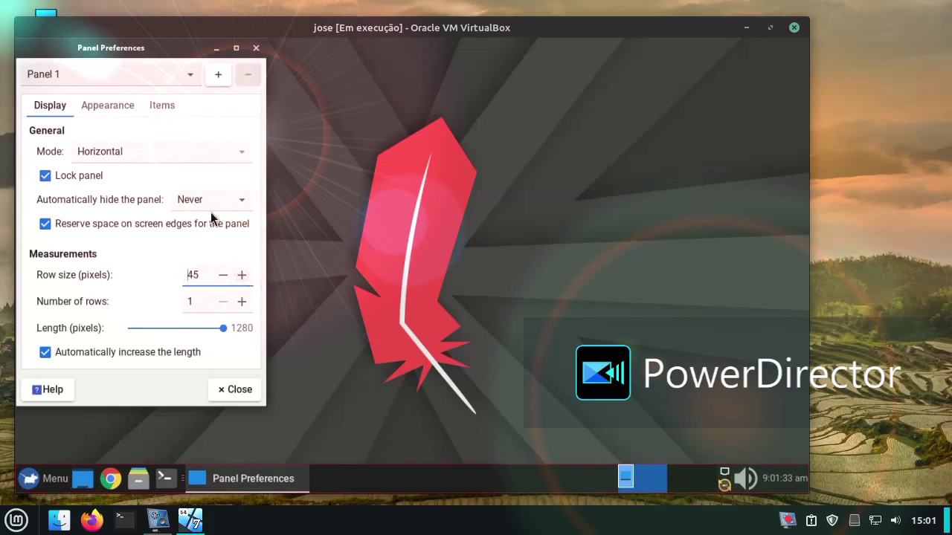
click(113, 106)
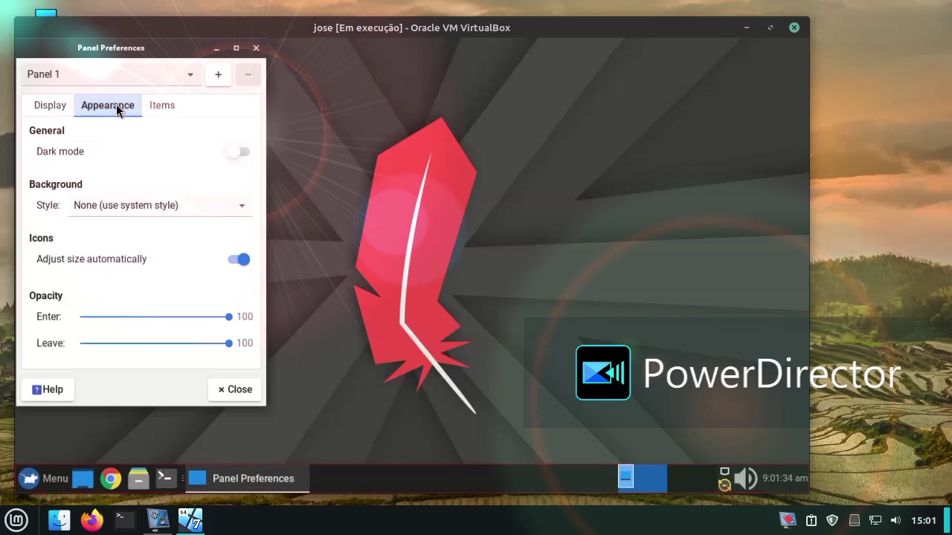
click(238, 152)
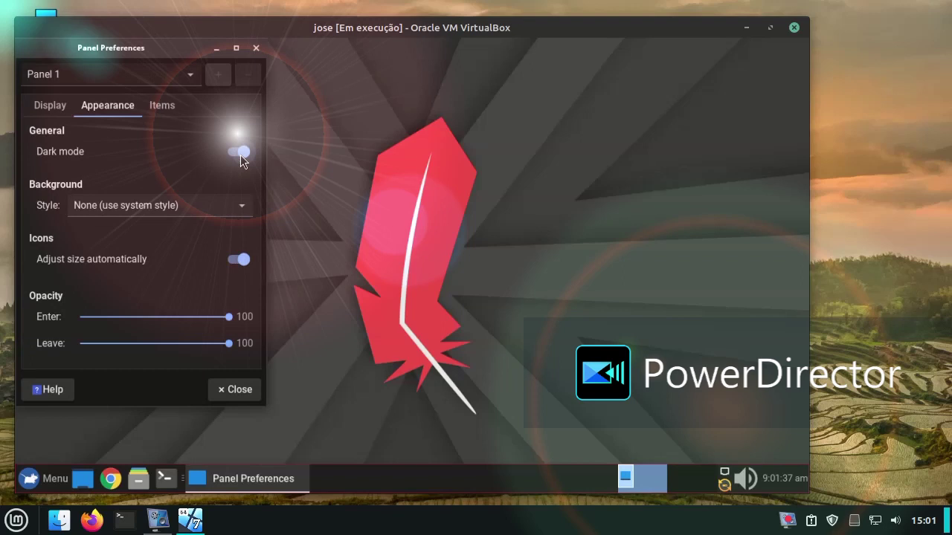
Step: Close Panel Preferences, launch VLC from Menu > Multimedia, accept its privacy notice, then close it
click(259, 48)
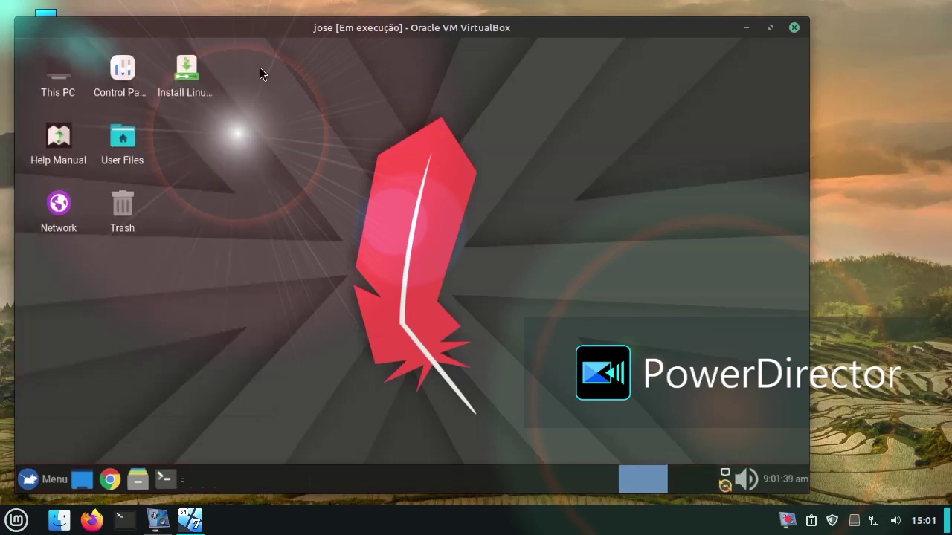
click(43, 480)
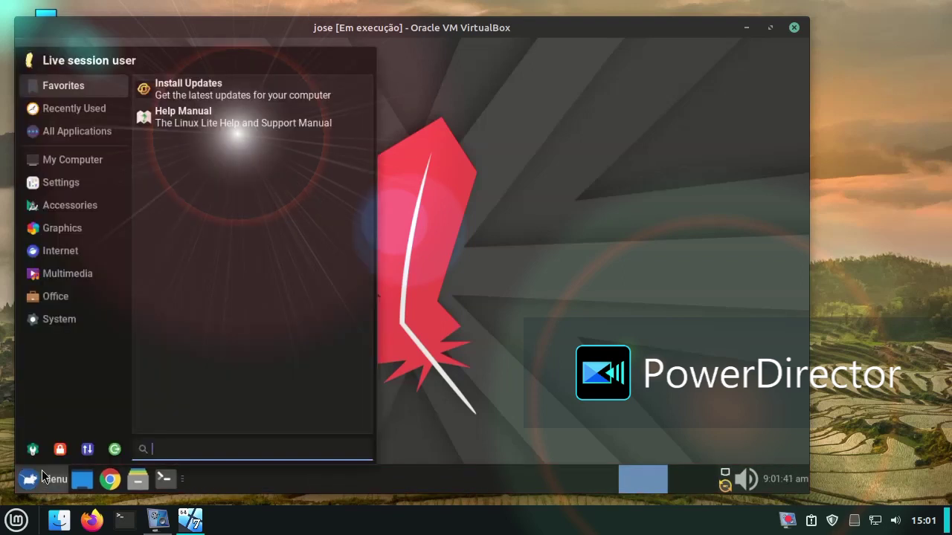
click(91, 297)
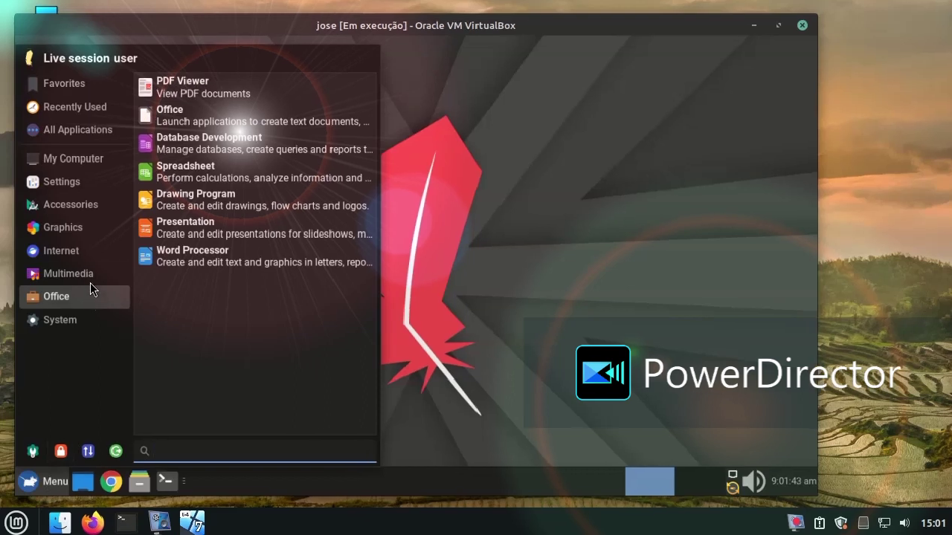
click(98, 274)
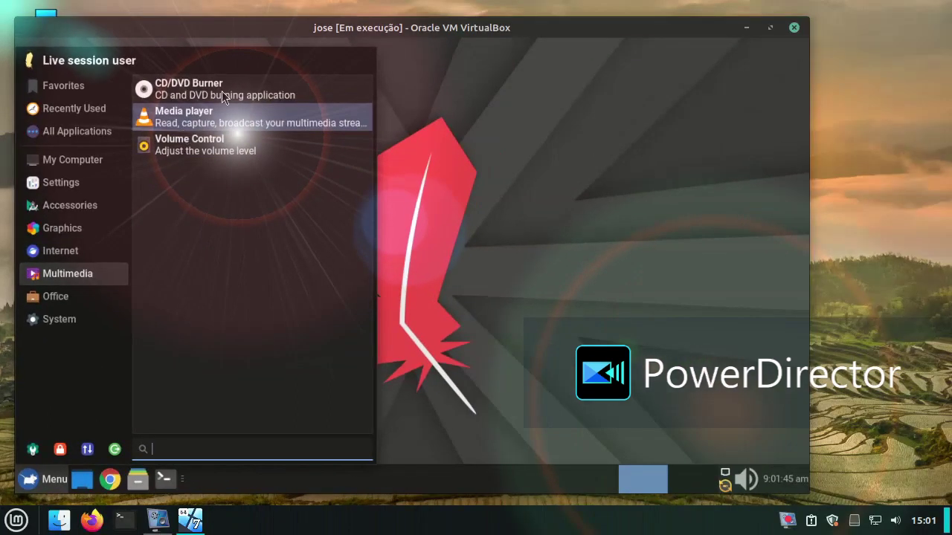
click(264, 111)
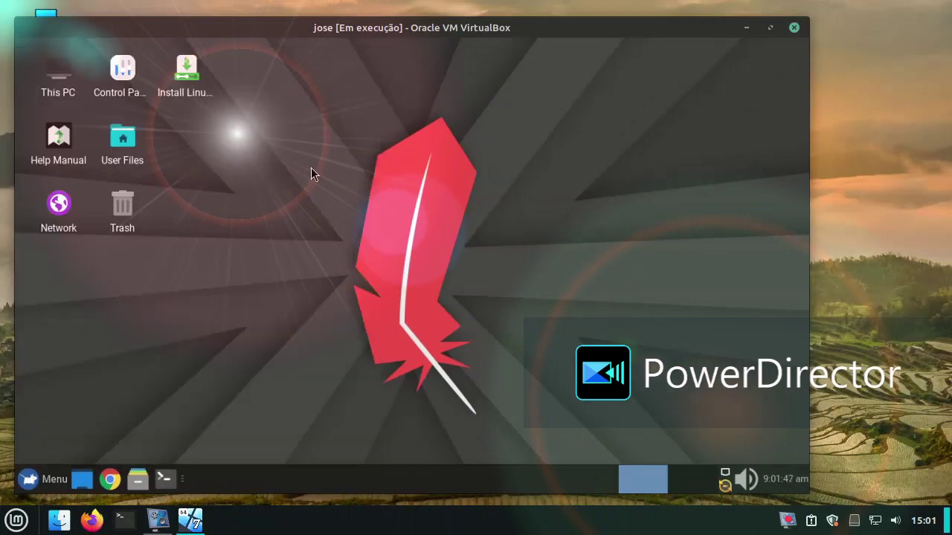
click(533, 388)
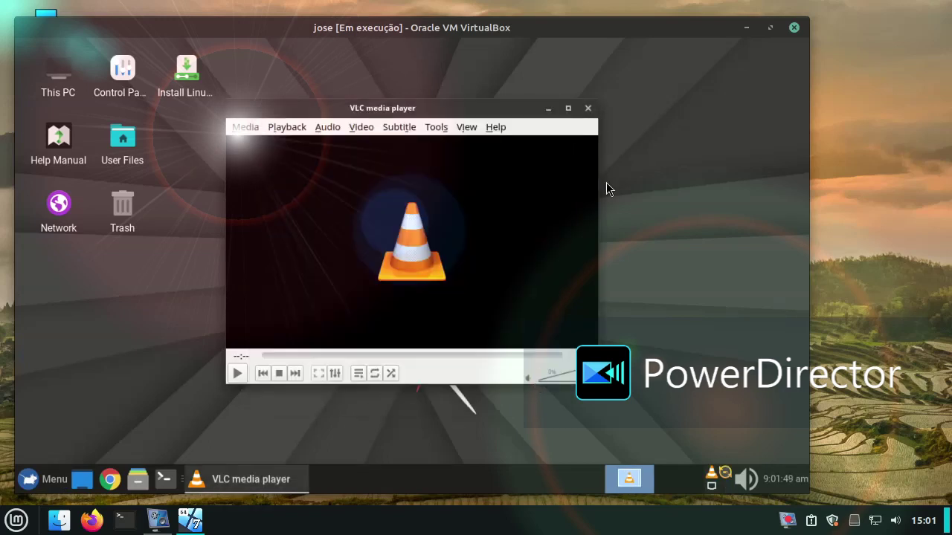
click(586, 109)
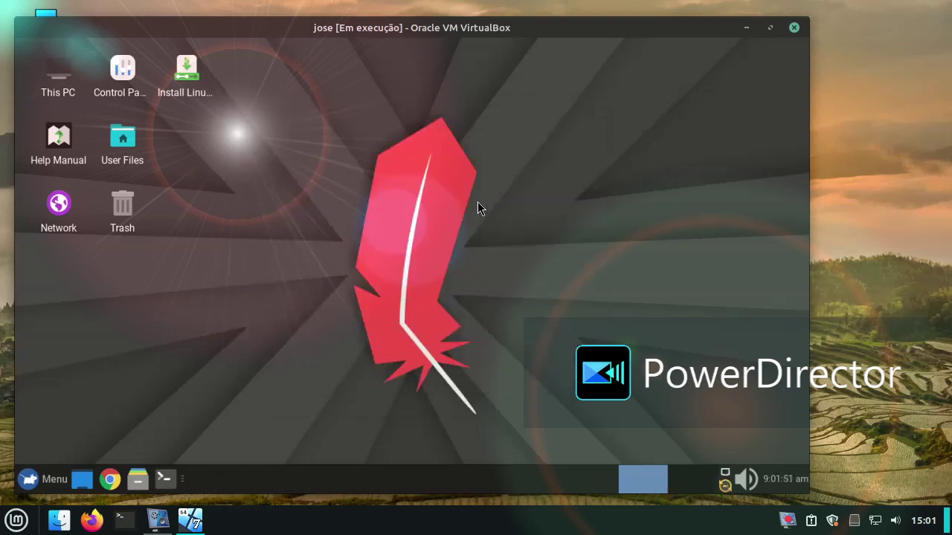
Step: Launch the Calculator from the guest's Accessories menu
click(55, 473)
mouse_move(54, 308)
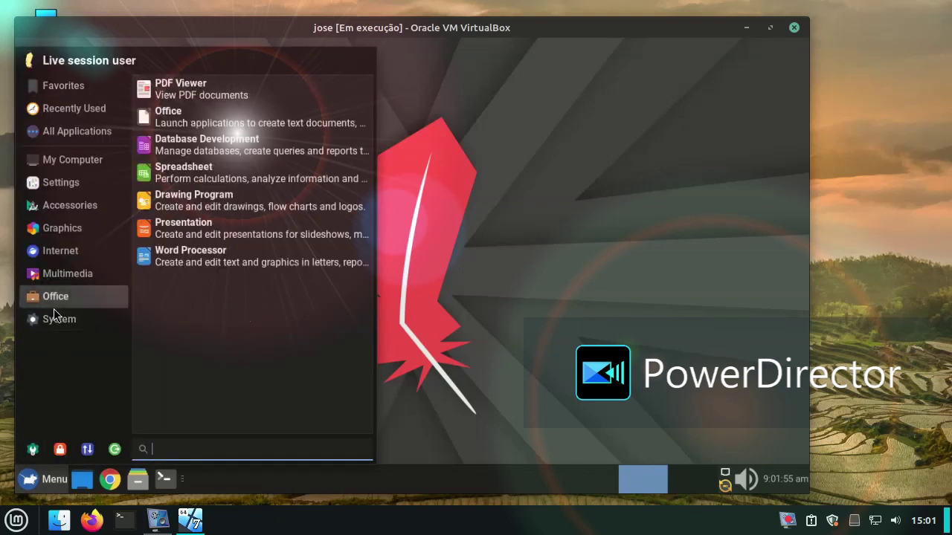
mouse_move(58, 259)
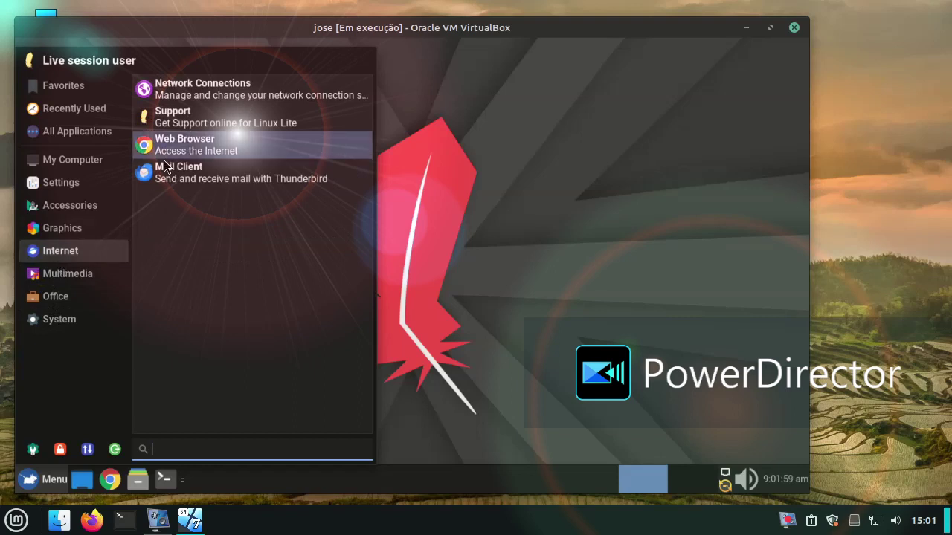
mouse_move(71, 205)
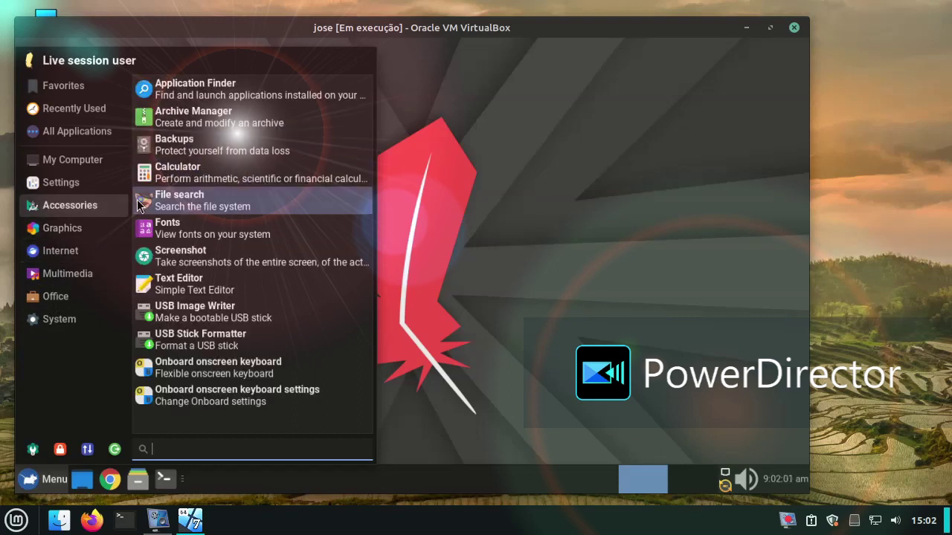
click(202, 176)
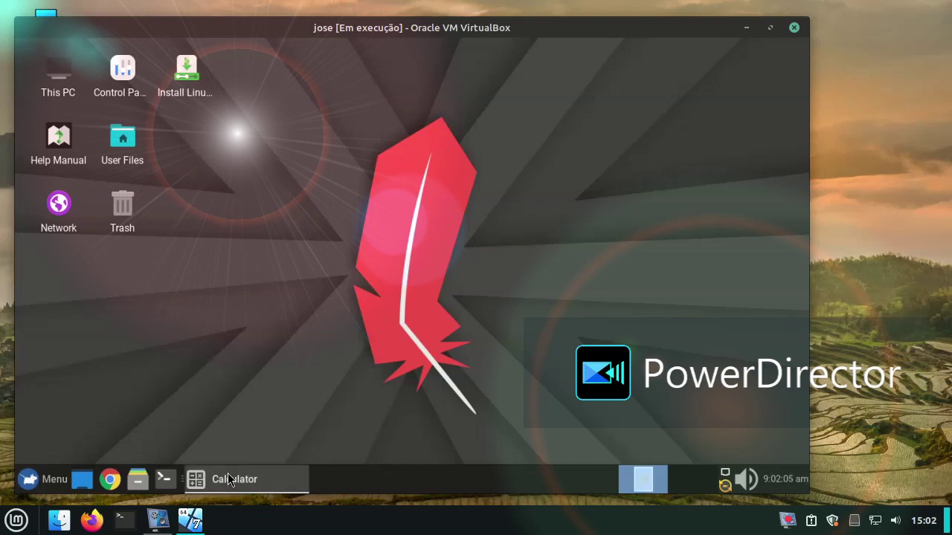
Step: Compute 56+56 in Calculator to get 112
click(366, 345)
click(411, 343)
click(467, 404)
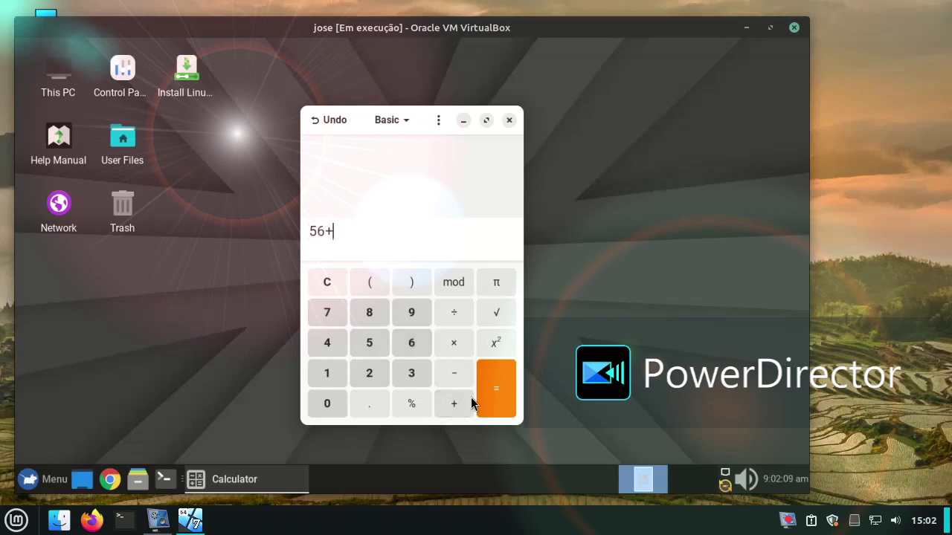
click(375, 344)
click(402, 345)
click(494, 385)
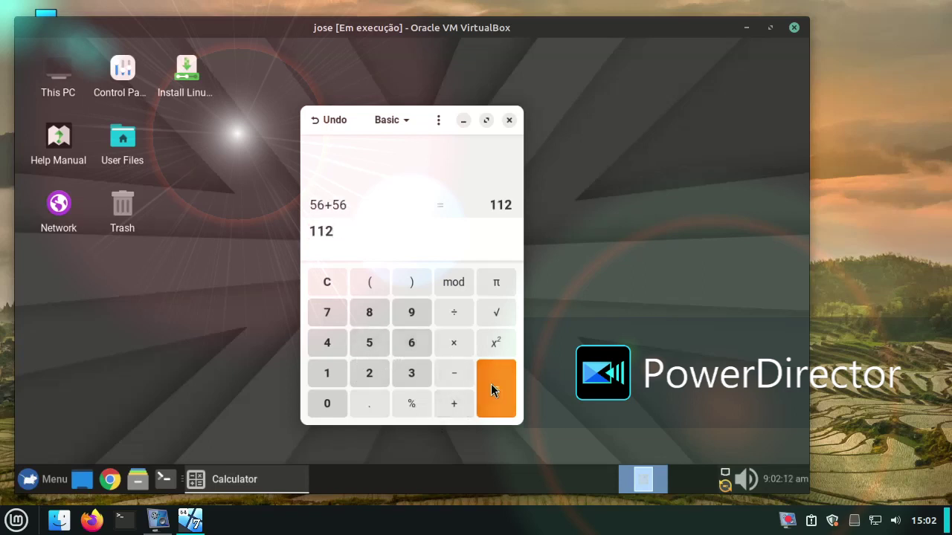
Step: Close Calculator and set the pink-sky building photo as the desktop wallpaper
click(509, 119)
right_click(395, 181)
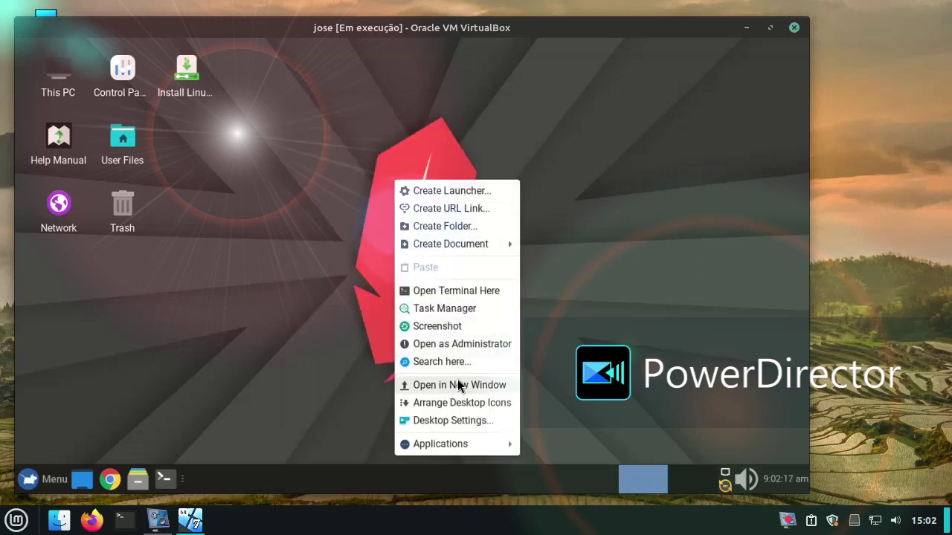
click(437, 421)
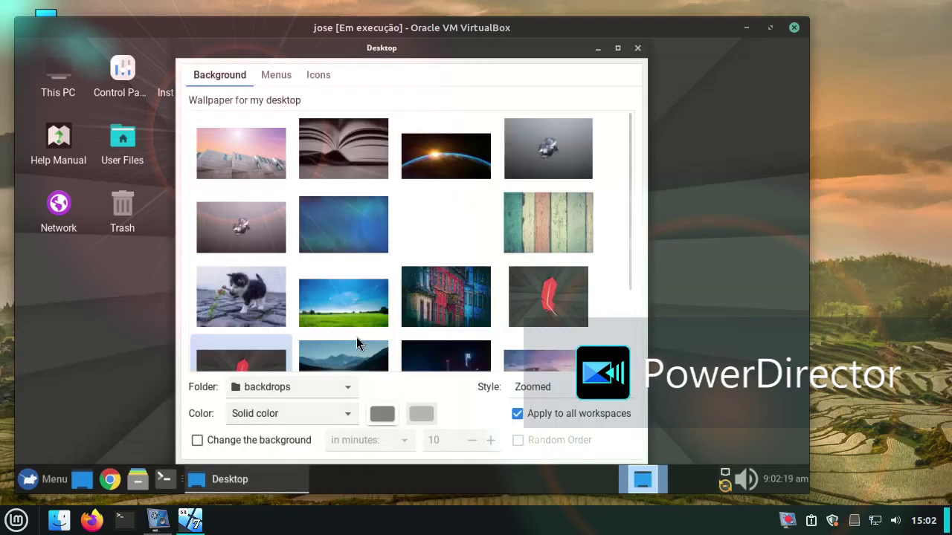
click(262, 173)
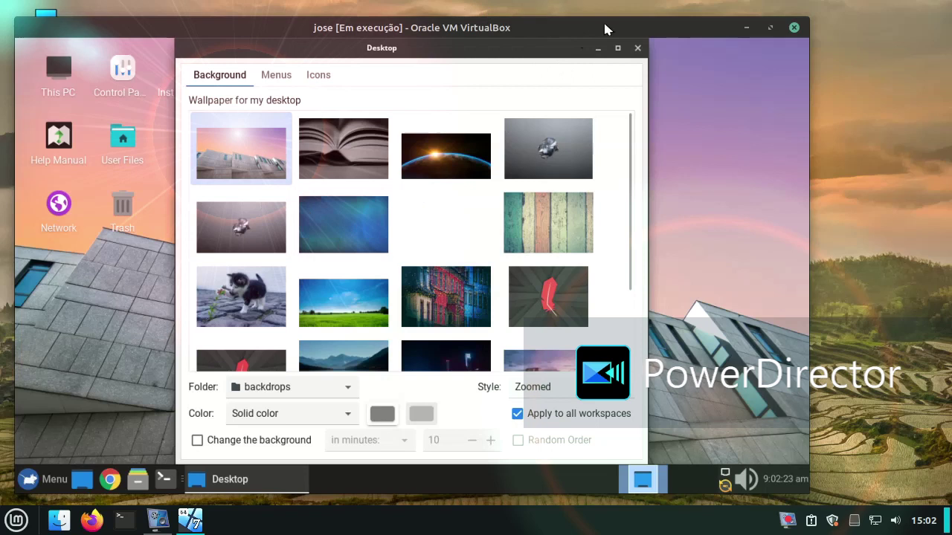
Step: Close Desktop Settings and start System Monitoring Center from the desktop menu
click(637, 47)
right_click(358, 170)
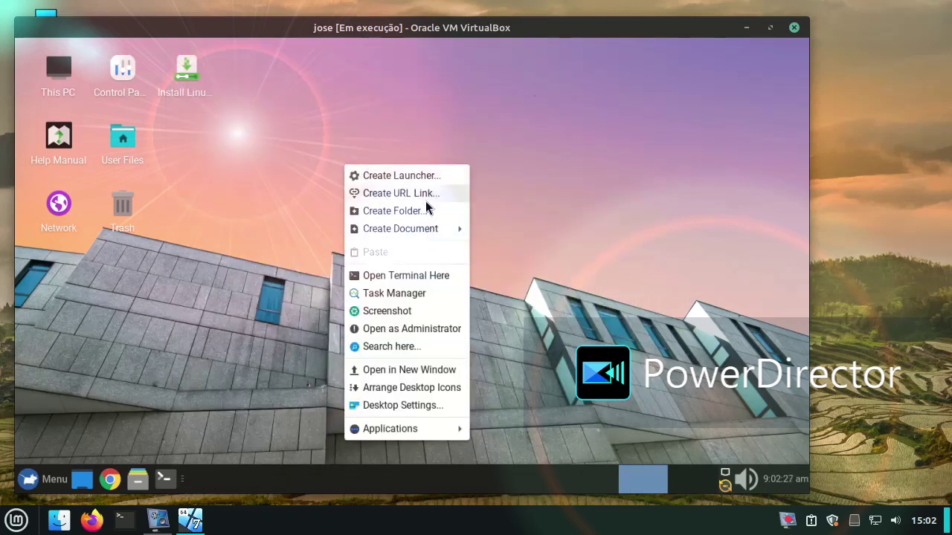
click(433, 295)
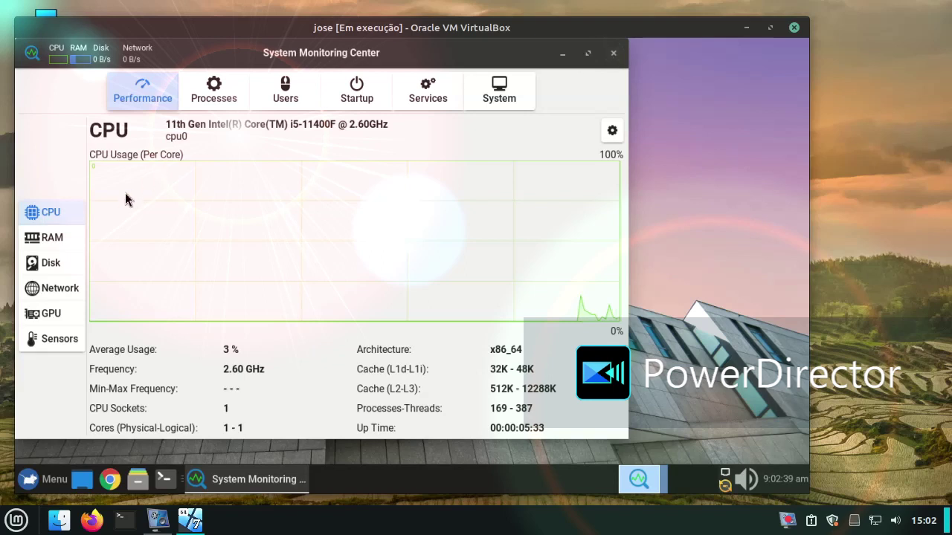
Step: View the RAM, Disk, Network, GPU and Sensors pages, then close System Monitoring Center
click(52, 238)
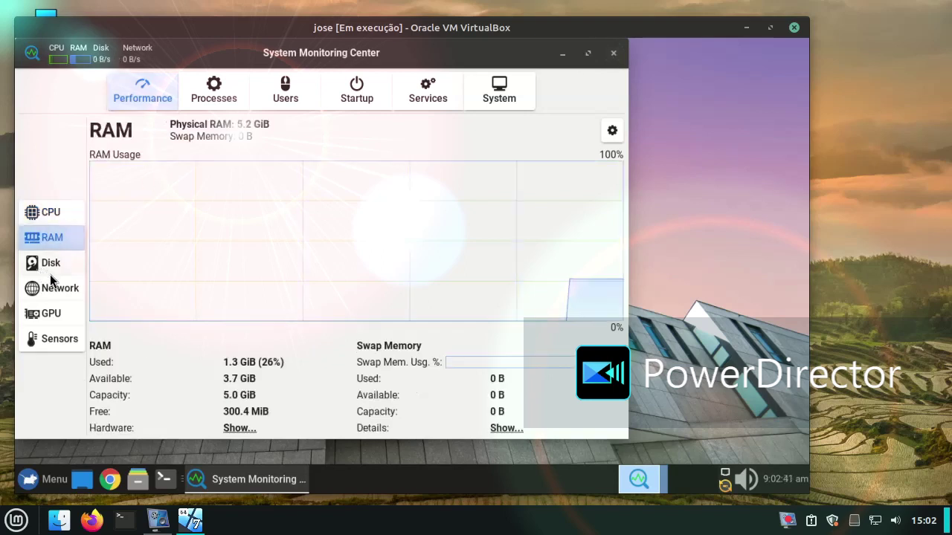
click(48, 267)
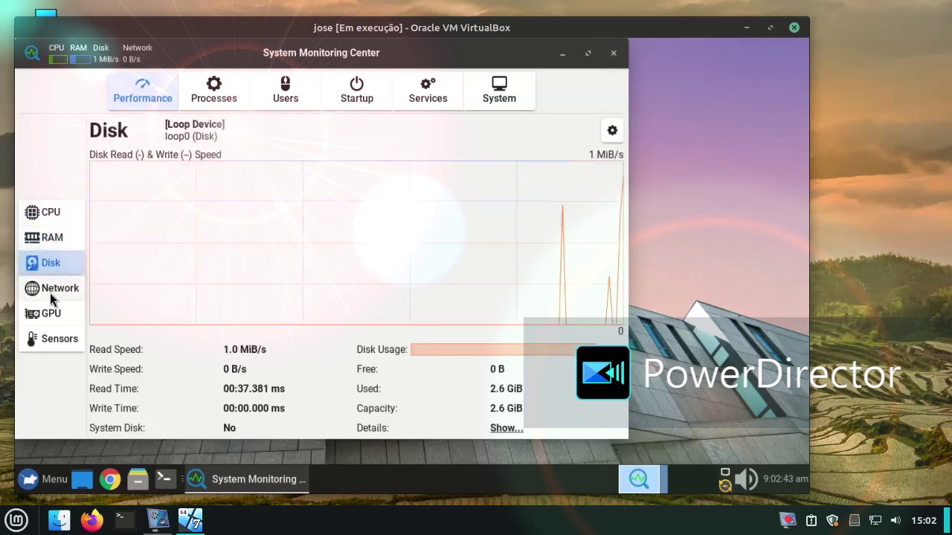
click(53, 294)
click(56, 316)
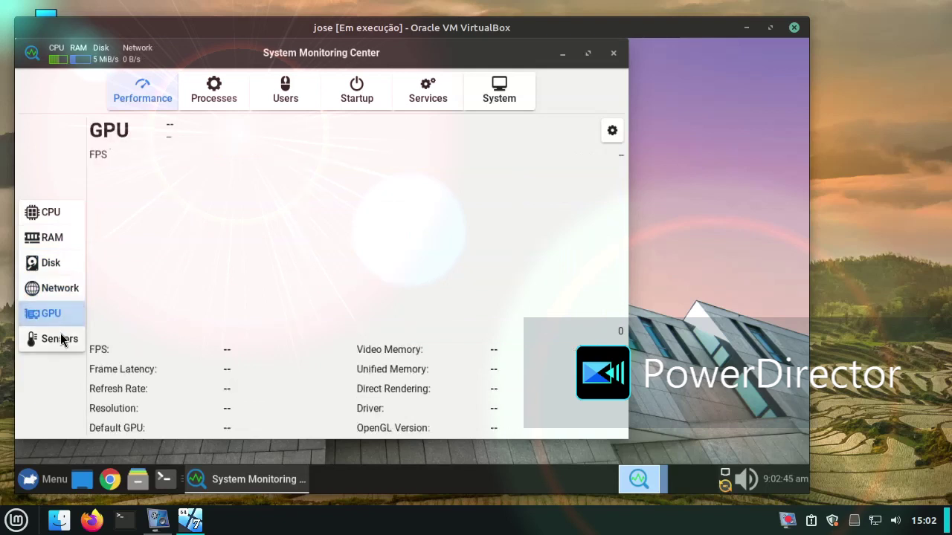
click(67, 337)
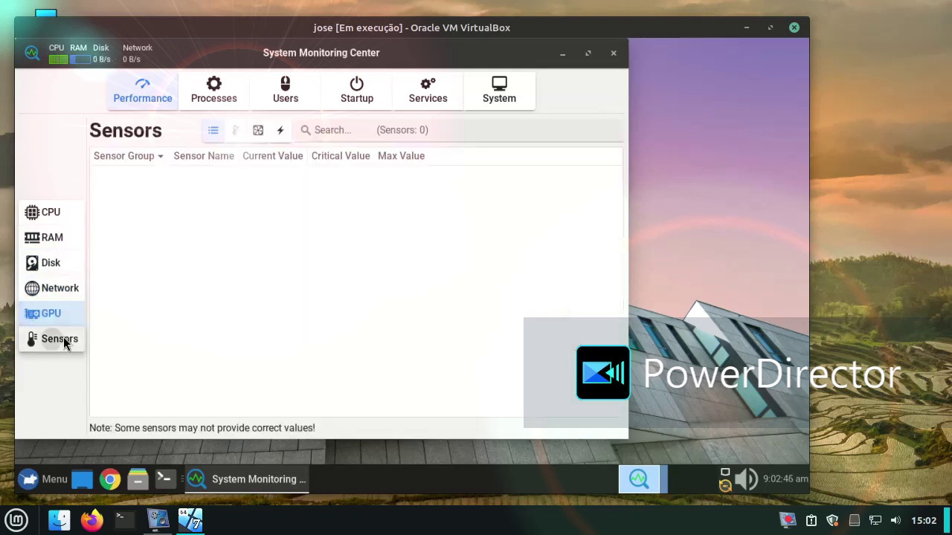
click(613, 54)
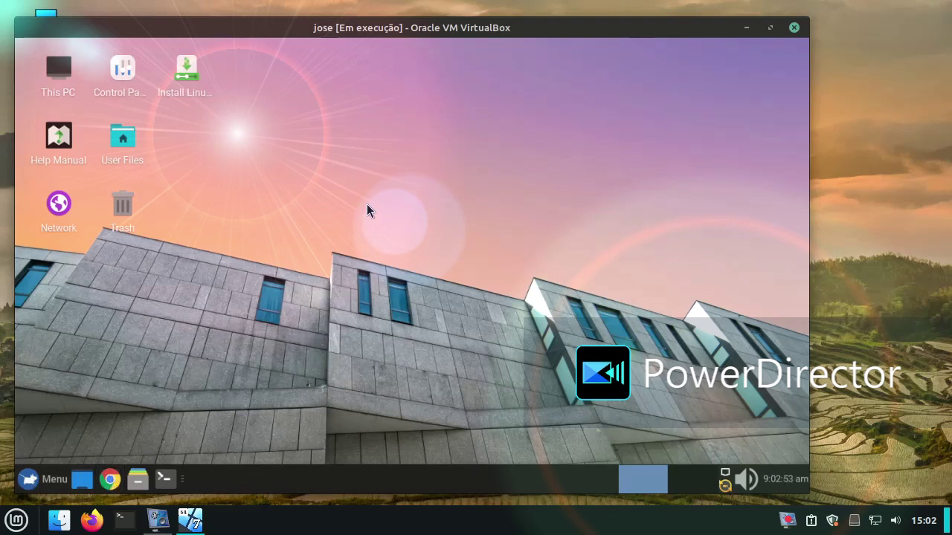
Step: Glance at the desktop's Create Document options, then launch Appearance from the Settings menu
right_click(387, 136)
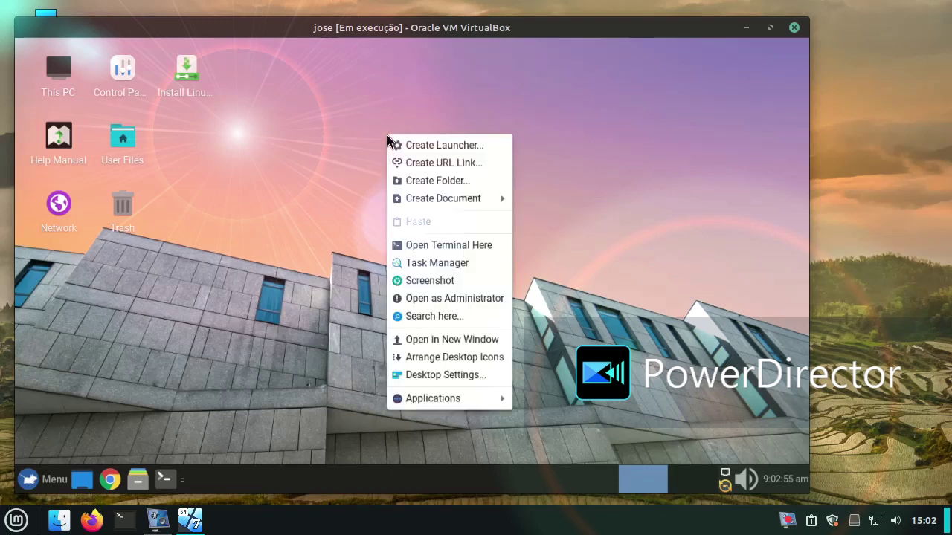
click(313, 283)
click(28, 482)
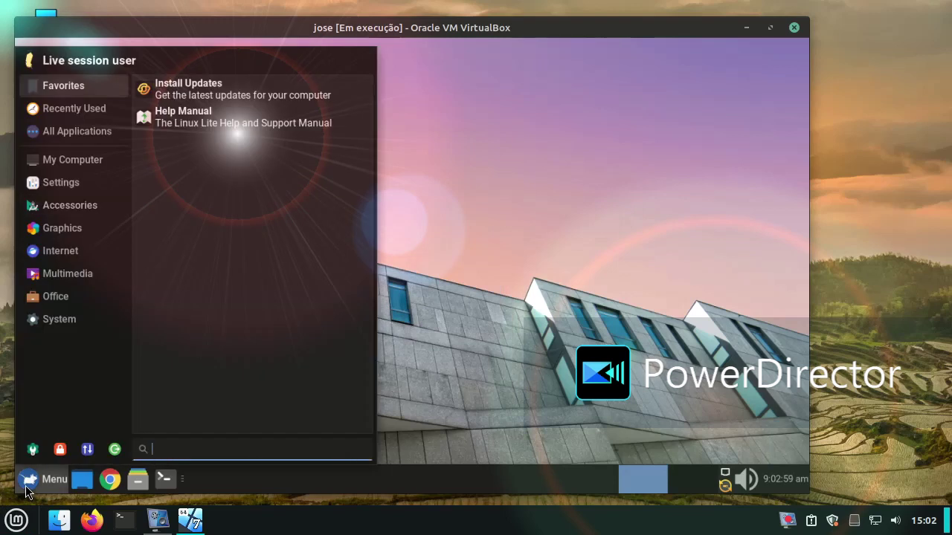
click(81, 319)
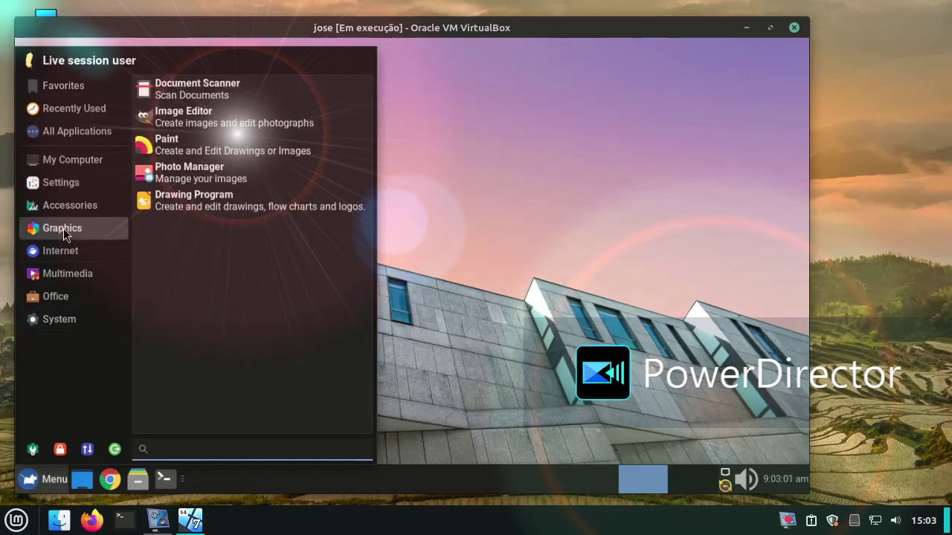
mouse_move(112, 186)
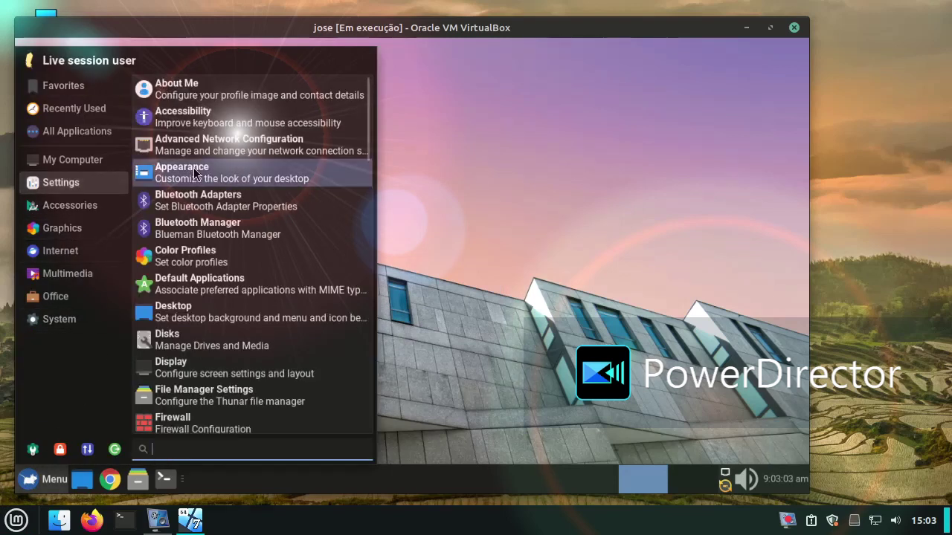
click(197, 173)
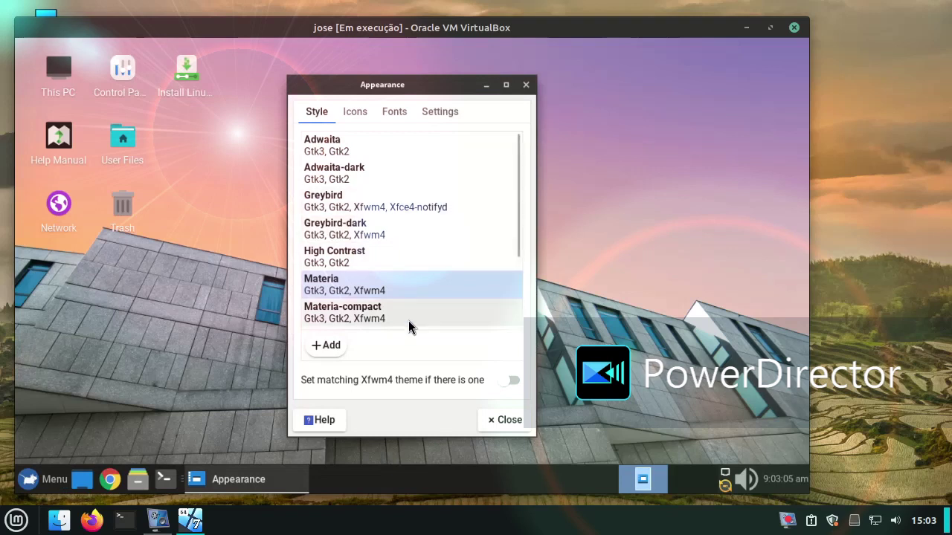
Step: Preview the Materia-compact, Materia and High Contrast styles, checking how the menu looks
click(390, 312)
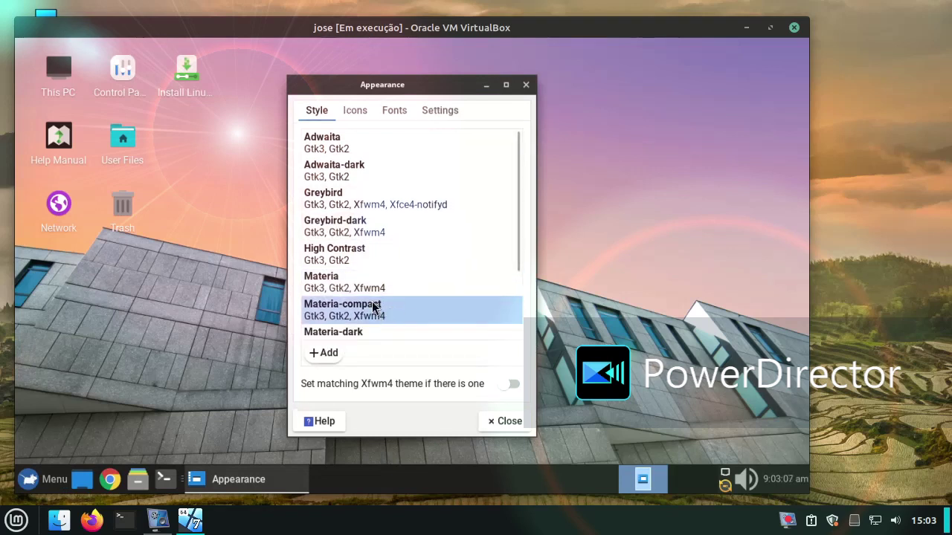
click(421, 285)
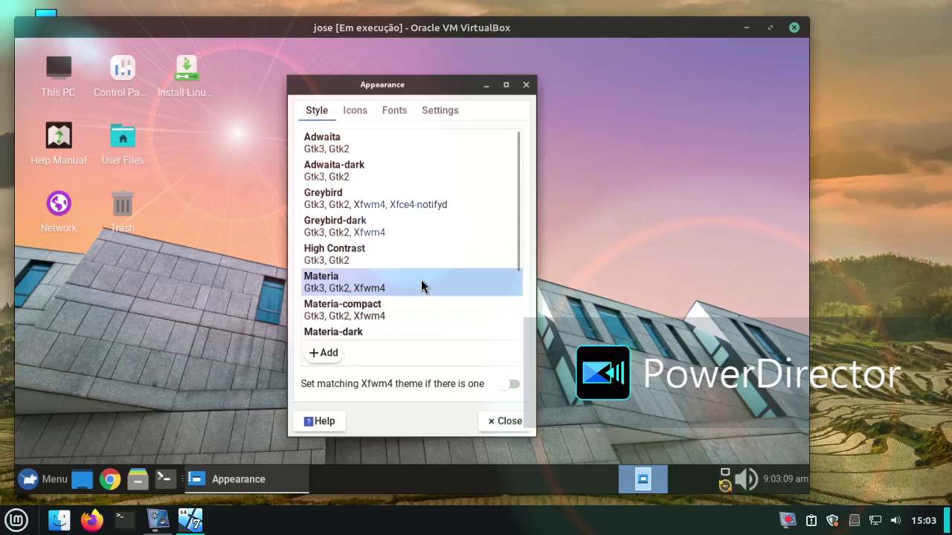
click(398, 262)
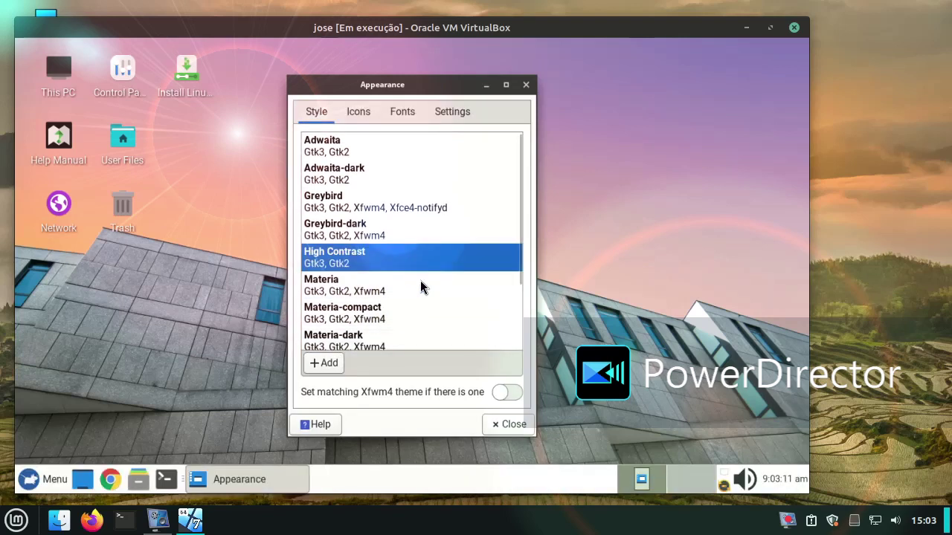
click(30, 480)
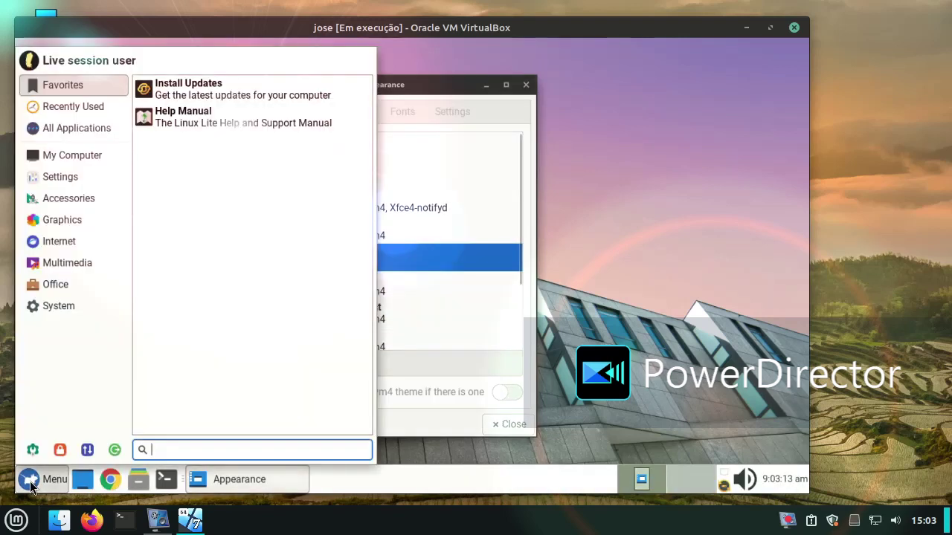
click(30, 481)
Step: Apply the Greybird-dark style, close Appearance, and bring vokoscreenNG to the front
click(331, 239)
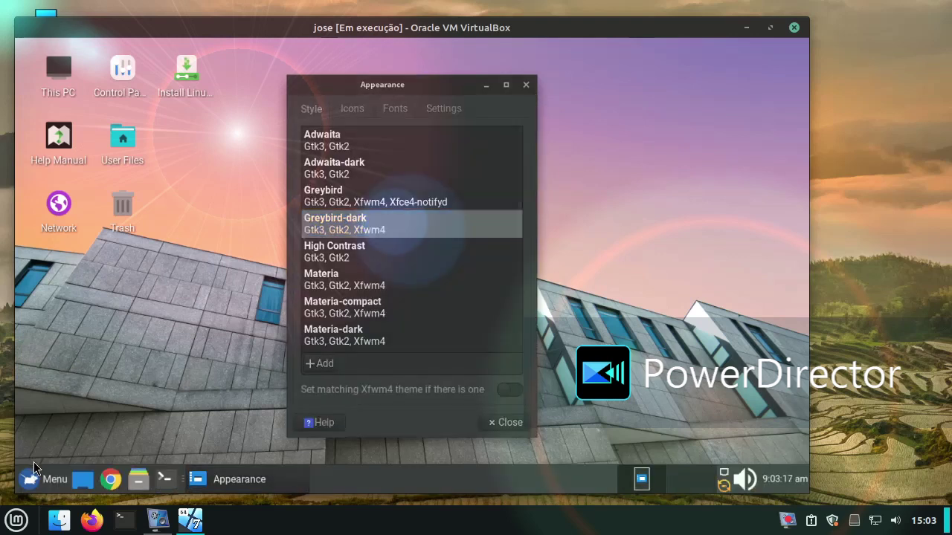
click(505, 425)
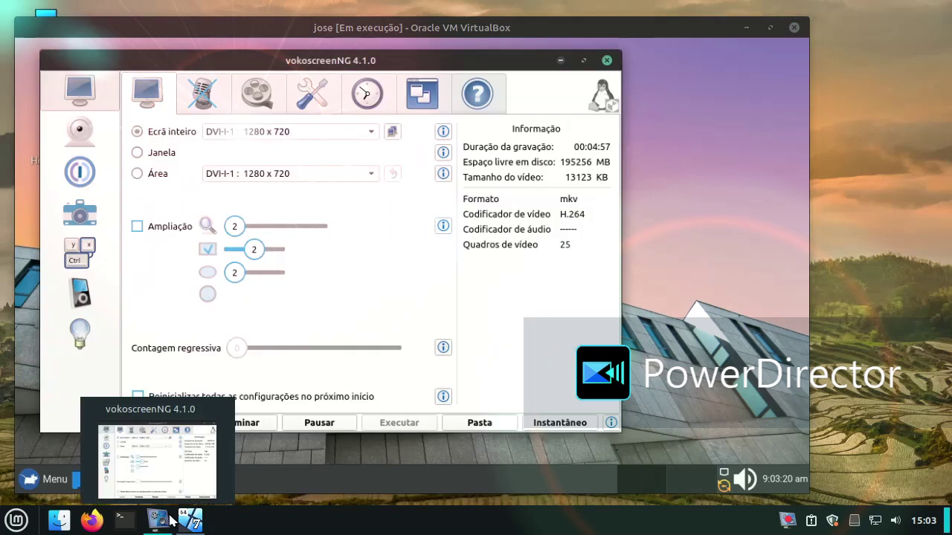
click(168, 519)
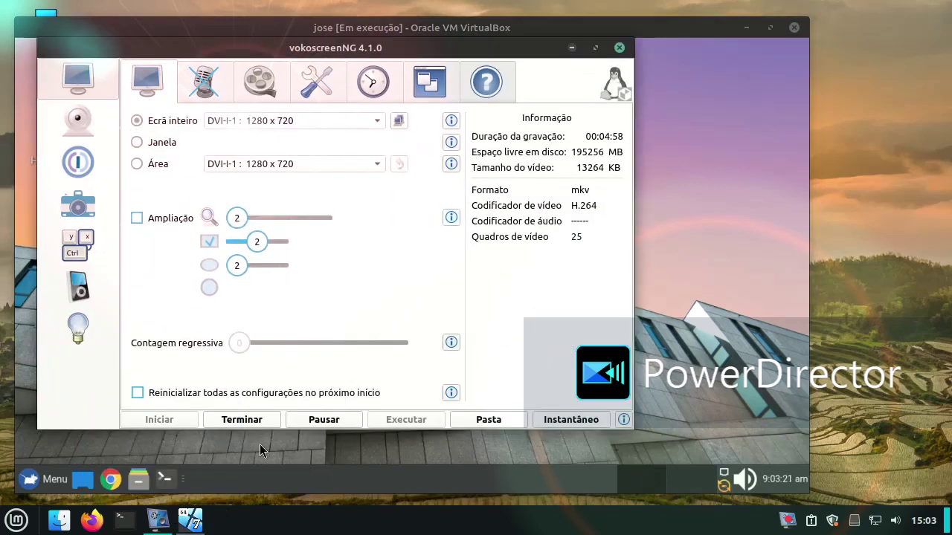
Step: Pause the vokoscreenNG recording and minimize the recorder window
click(323, 419)
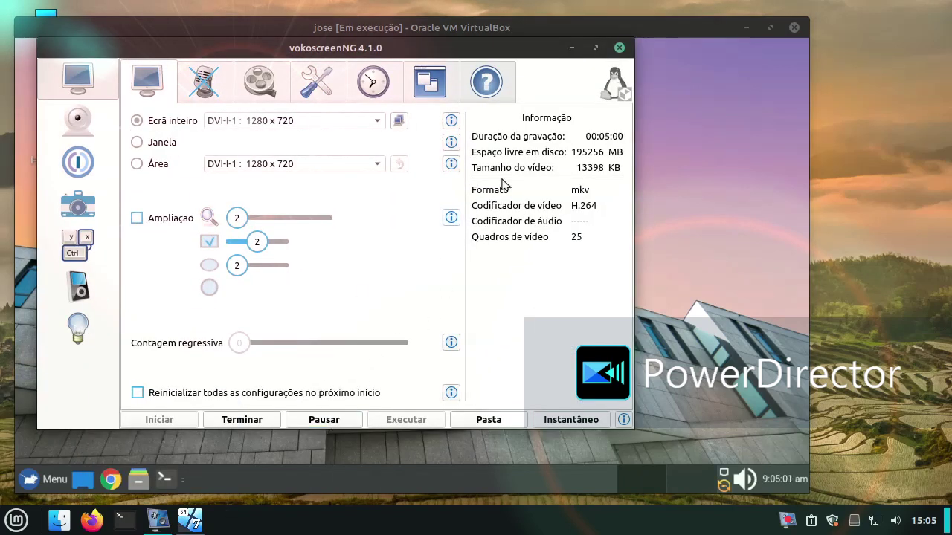
click(572, 49)
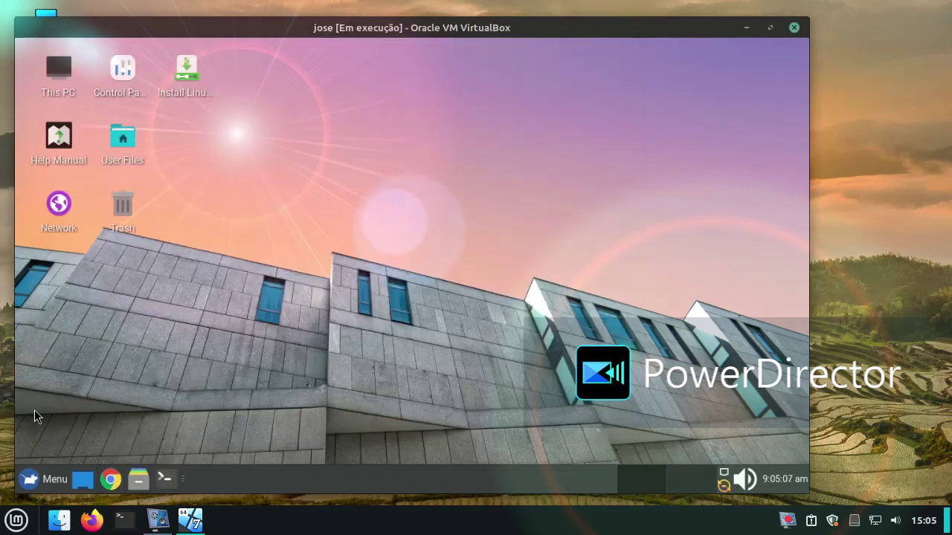
Step: Open /home/linux/ in Thunar, move the window right, and shorten it from top and bottom
click(84, 481)
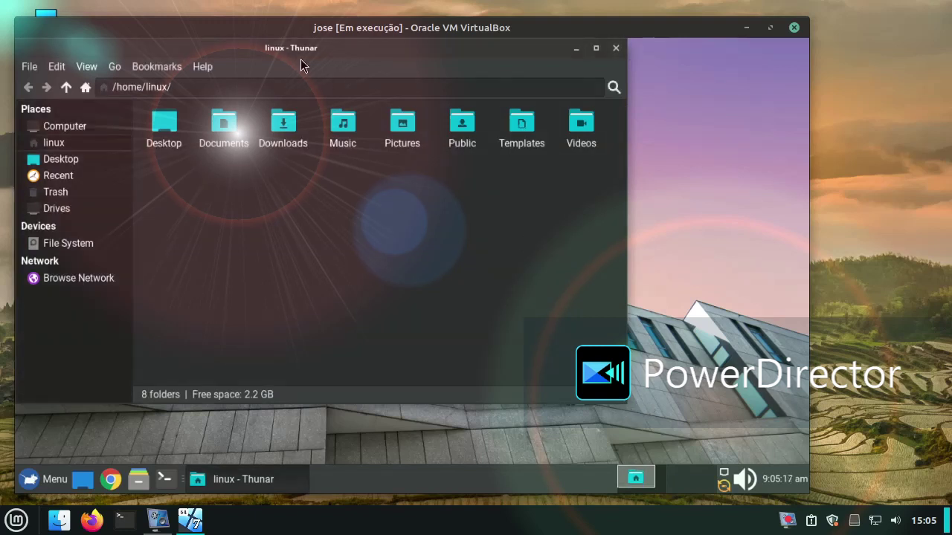
drag(233, 66, 396, 104)
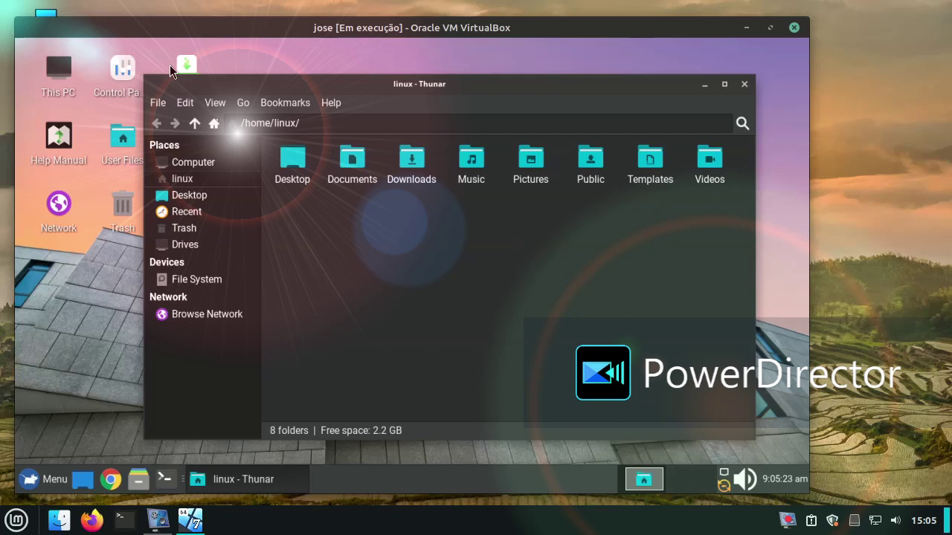
drag(154, 75, 186, 85)
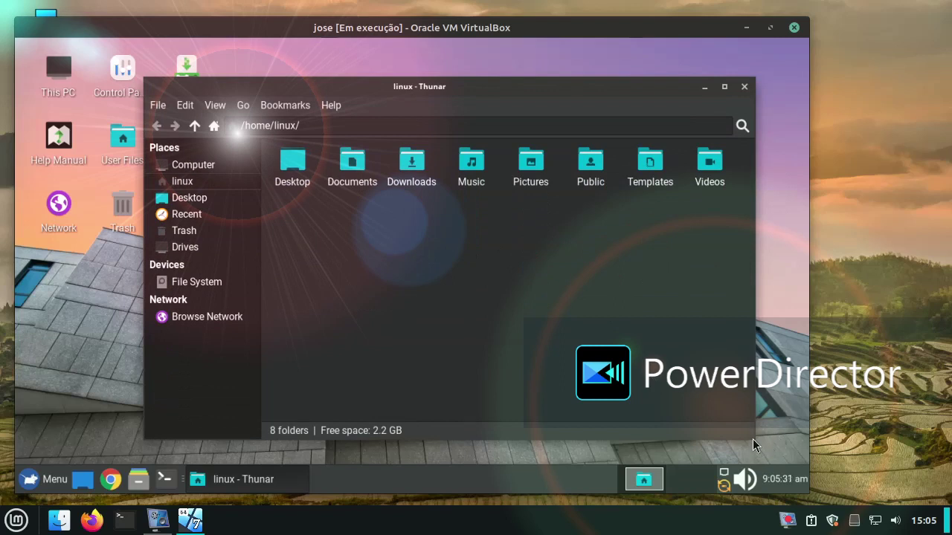
drag(752, 438, 733, 388)
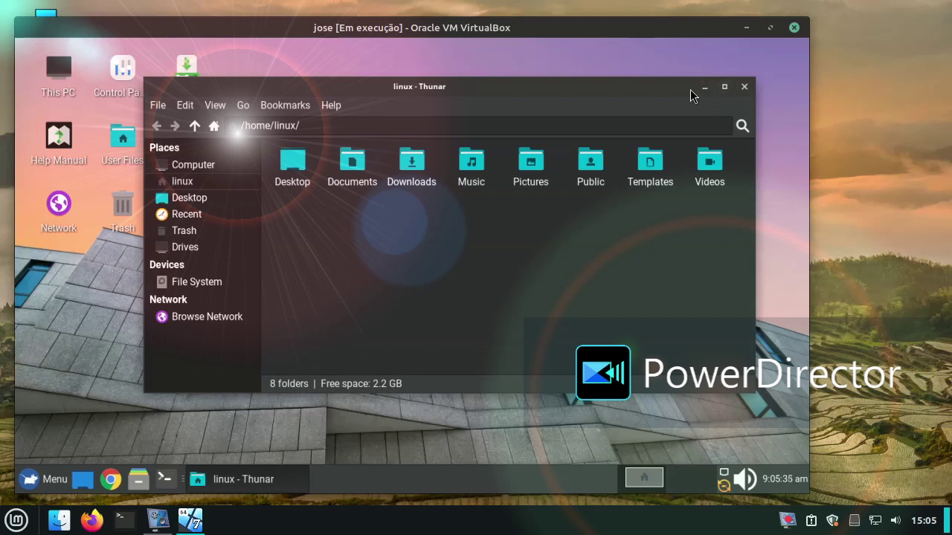
Step: Browse Thunar's Bookmarks and View menus, then close the file manager
click(266, 109)
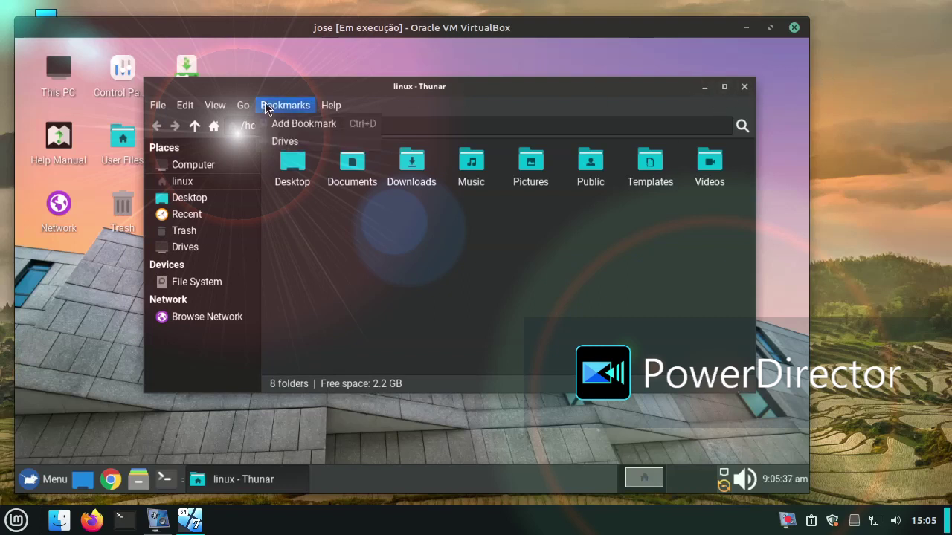
mouse_move(231, 112)
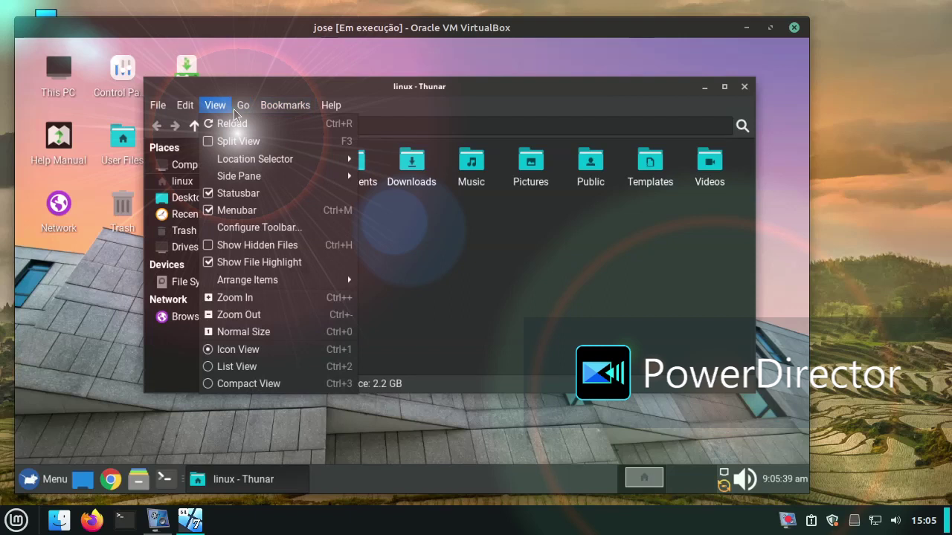
click(510, 281)
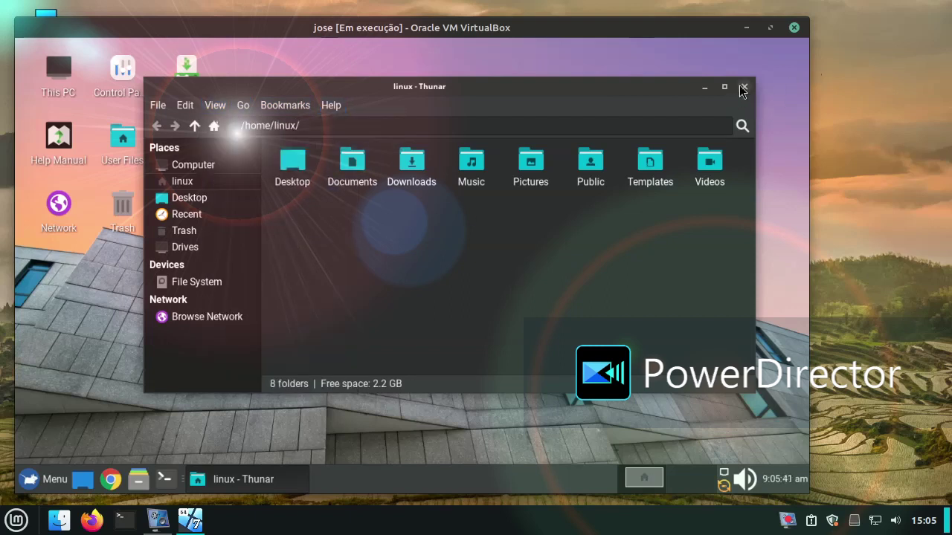
click(742, 90)
Step: Set the blue sky over green field photo as wallpaper via Desktop Settings
right_click(366, 175)
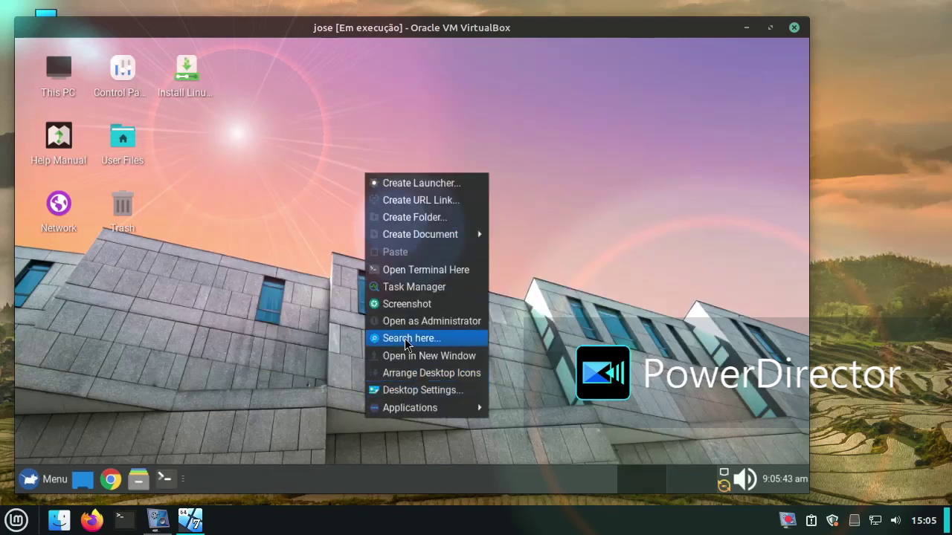
click(399, 391)
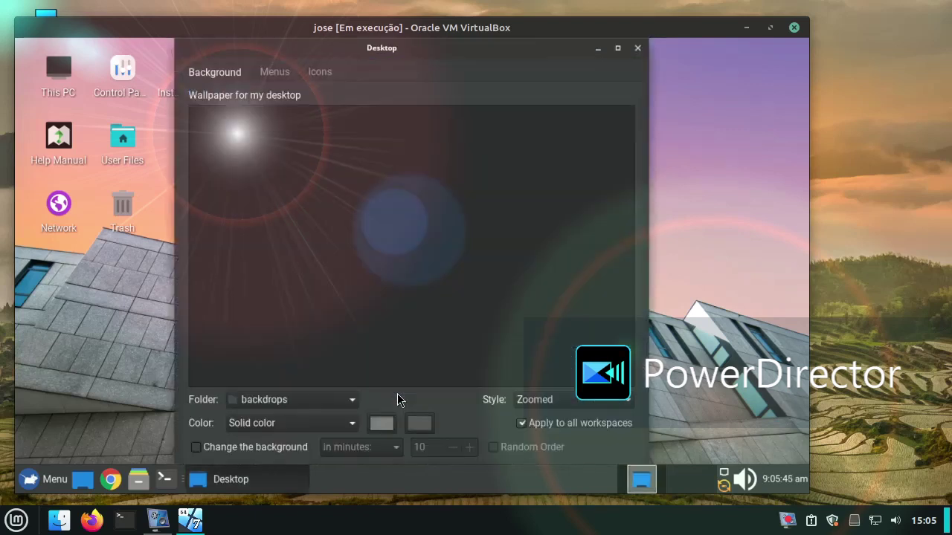
click(325, 301)
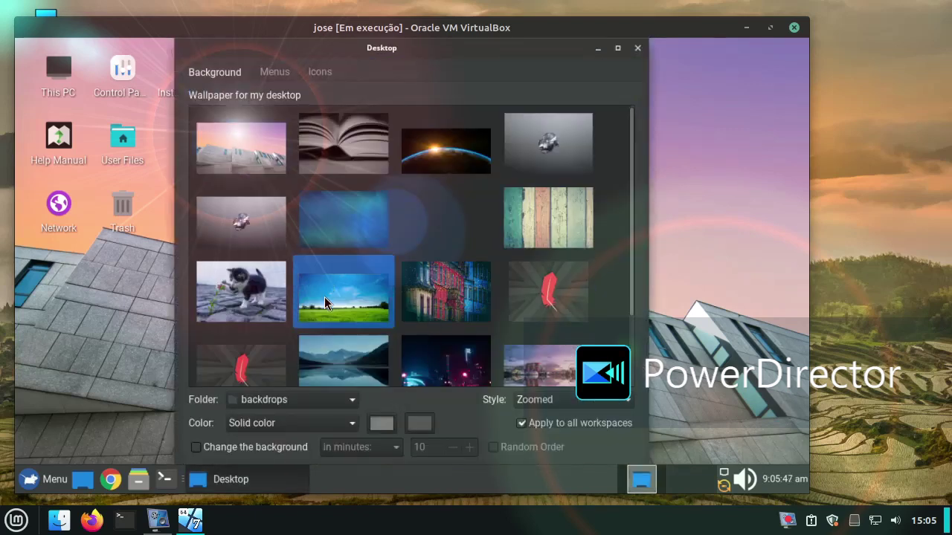
click(637, 48)
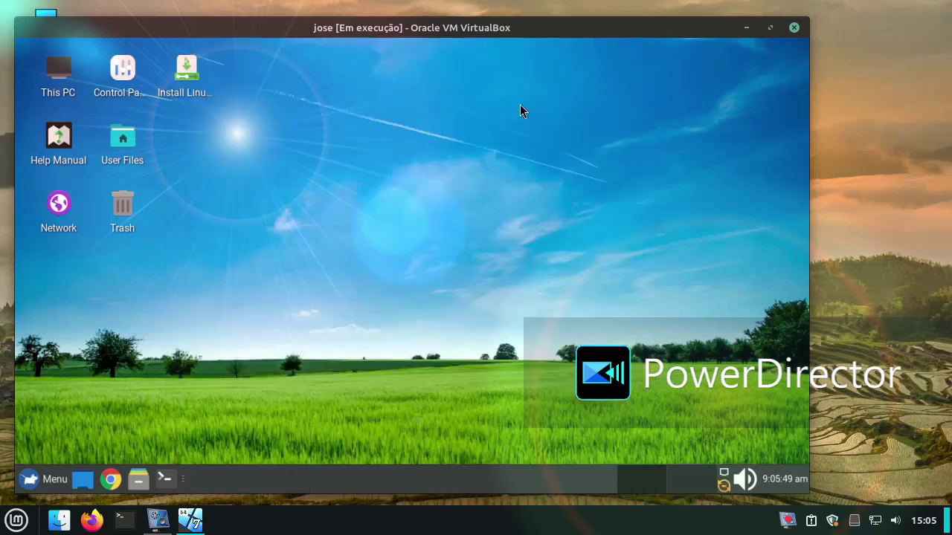
Step: Launch Office > Presentation, skip the template picker, and apply the Blank Slide layout
click(28, 480)
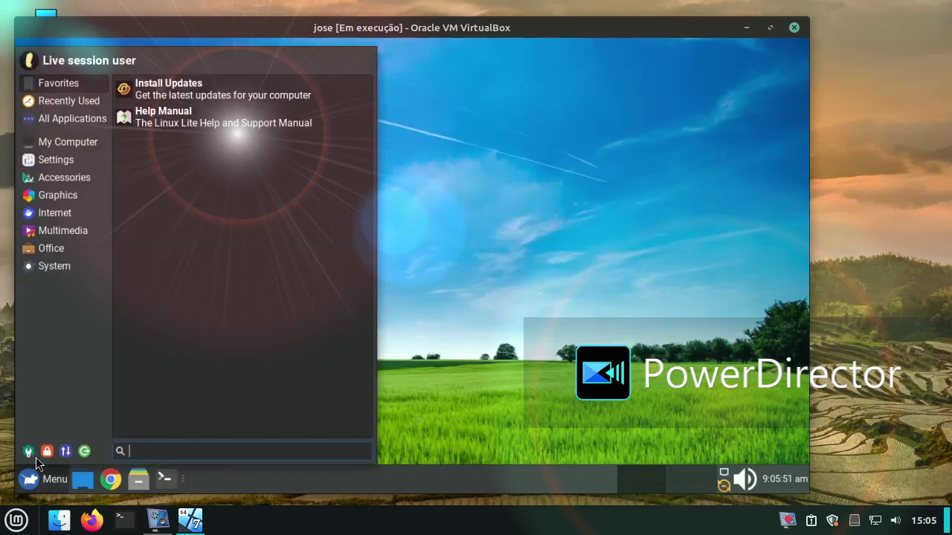
click(67, 248)
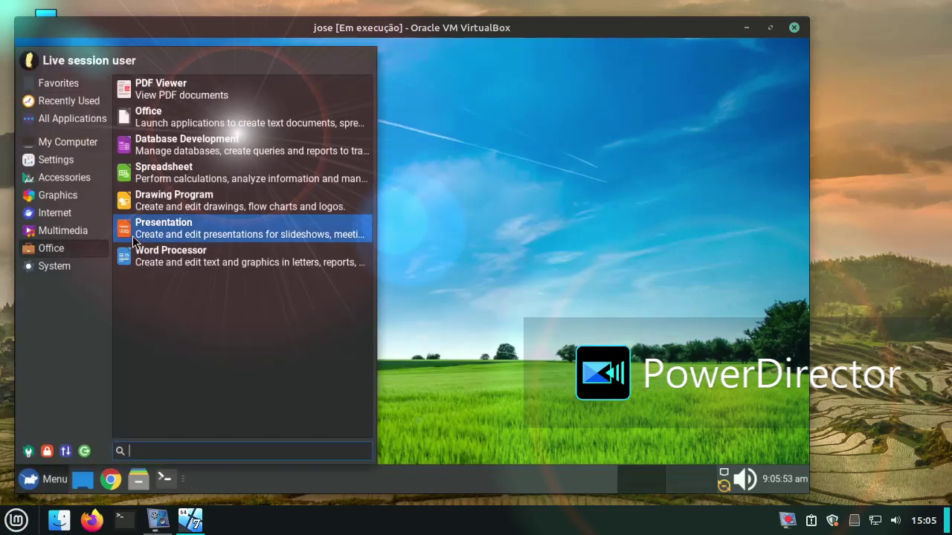
click(133, 235)
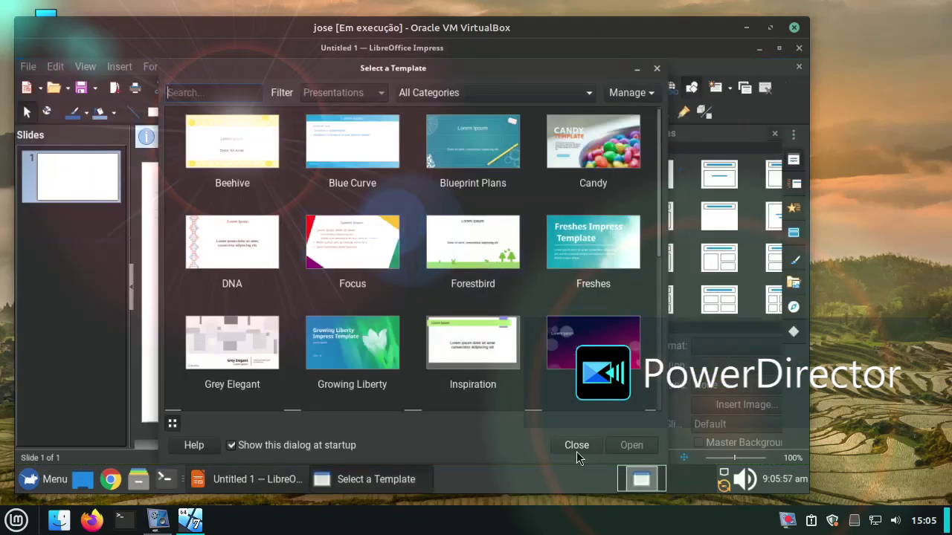
click(577, 446)
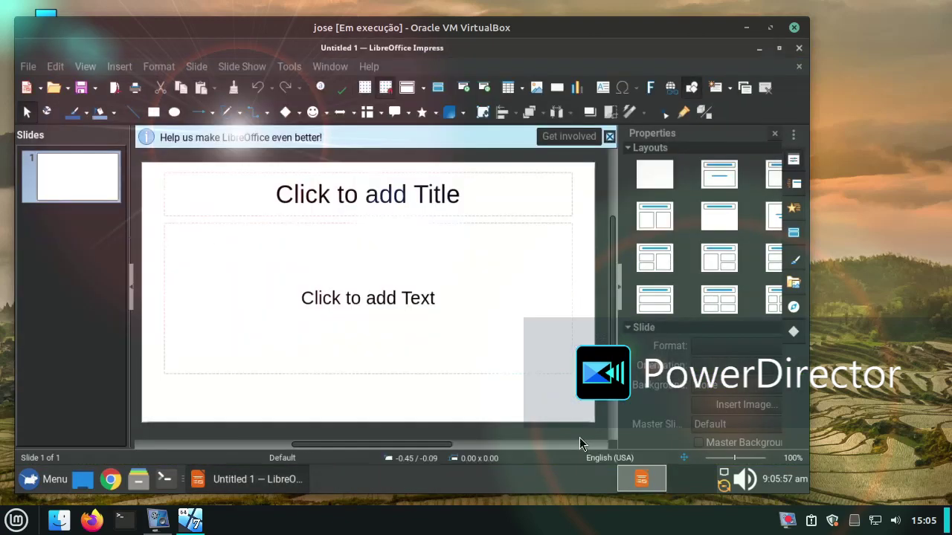
click(648, 178)
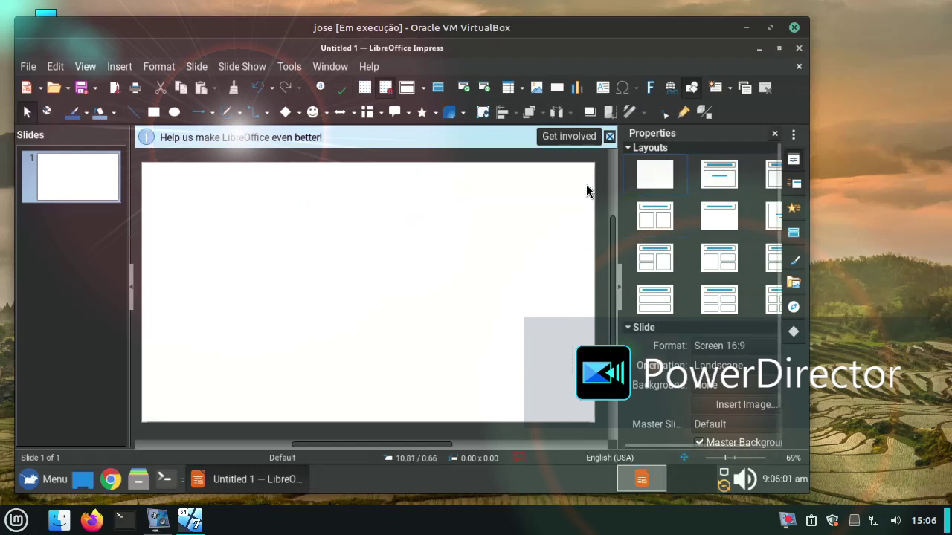
Step: Insert a Favorite 2 Fontwork from the Fontwork Gallery onto the slide
click(654, 89)
scroll(478, 332, down, 3)
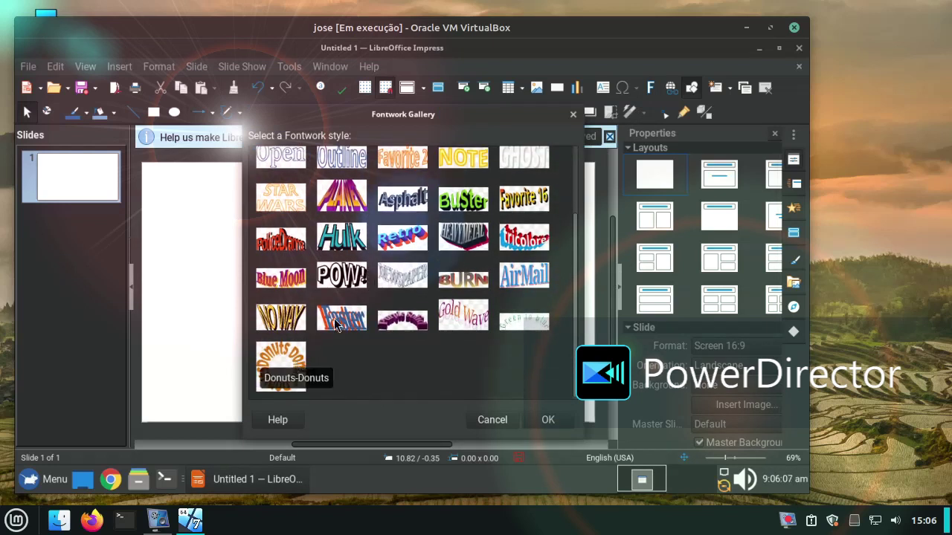
scroll(403, 266, up, 2)
click(399, 236)
click(533, 418)
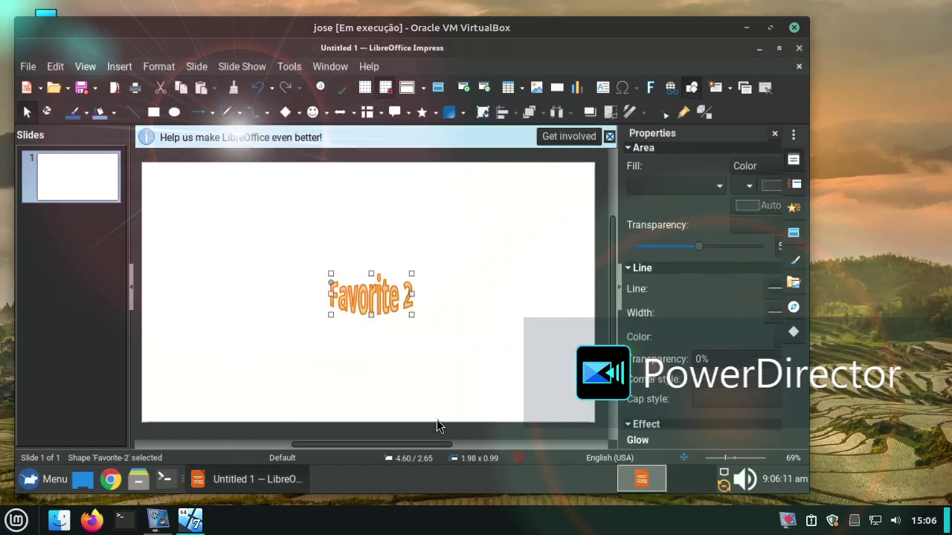
Step: Replace the Fontwork's text with 'Mundo linux'
double_click(385, 301)
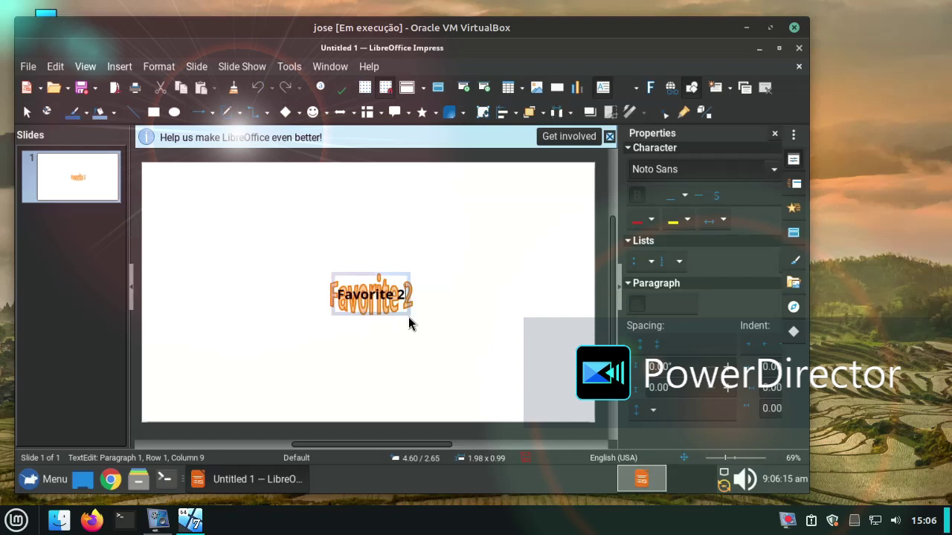
key(BackSpace)
key(BackSpace)
key(BackSpace)
key(BackSpace)
key(BackSpace)
key(BackSpace)
key(BackSpace)
key(BackSpace)
key(BackSpace)
key(BackSpace)
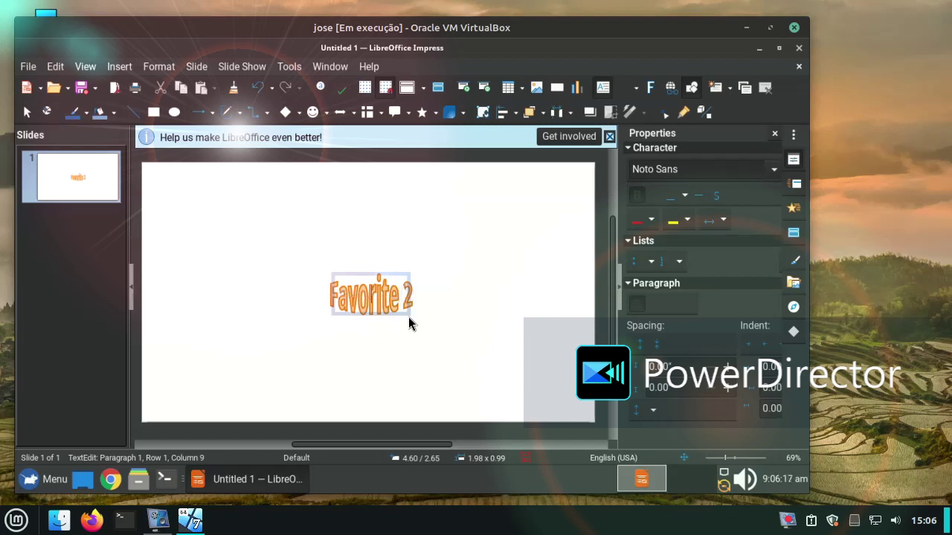
text(Mundo linux)
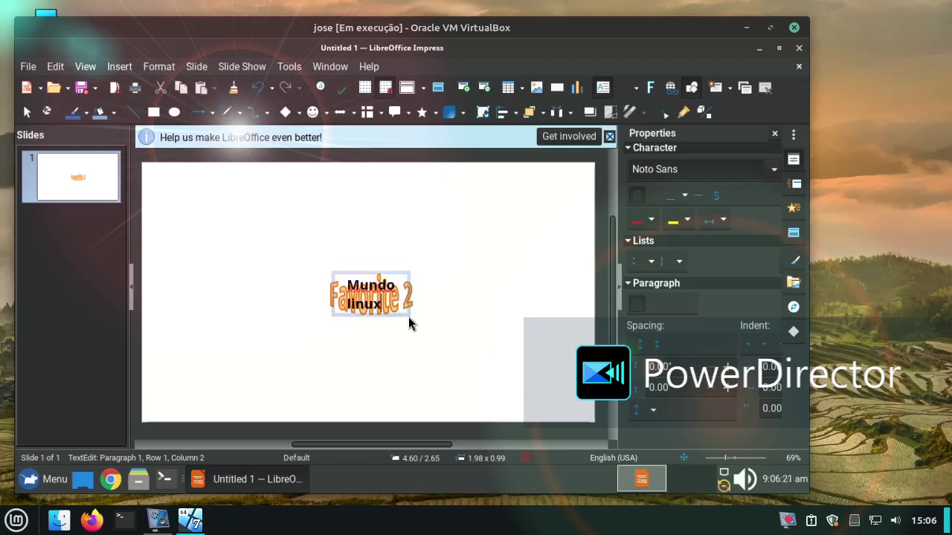
click(313, 332)
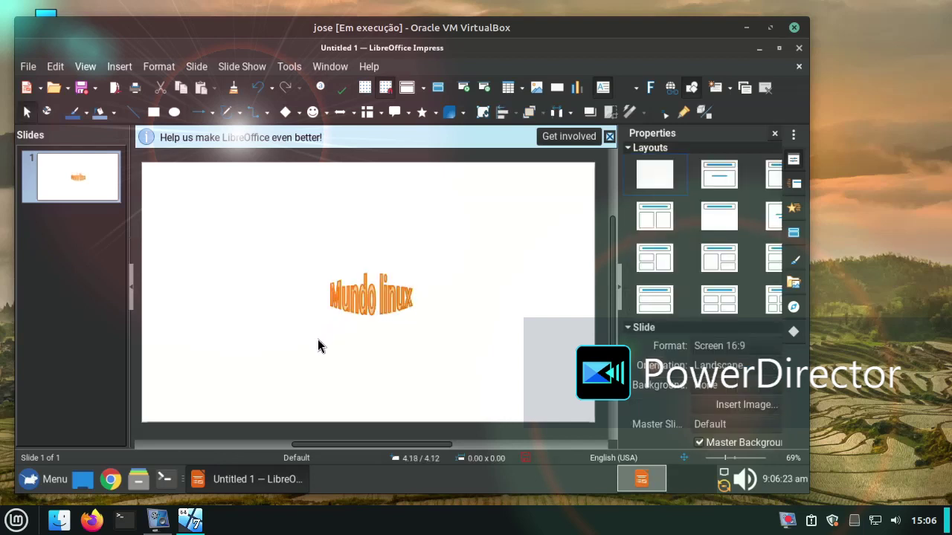
Step: Enlarge the Mundo linux Fontwork, stretching it wider and taller across the slide
click(347, 289)
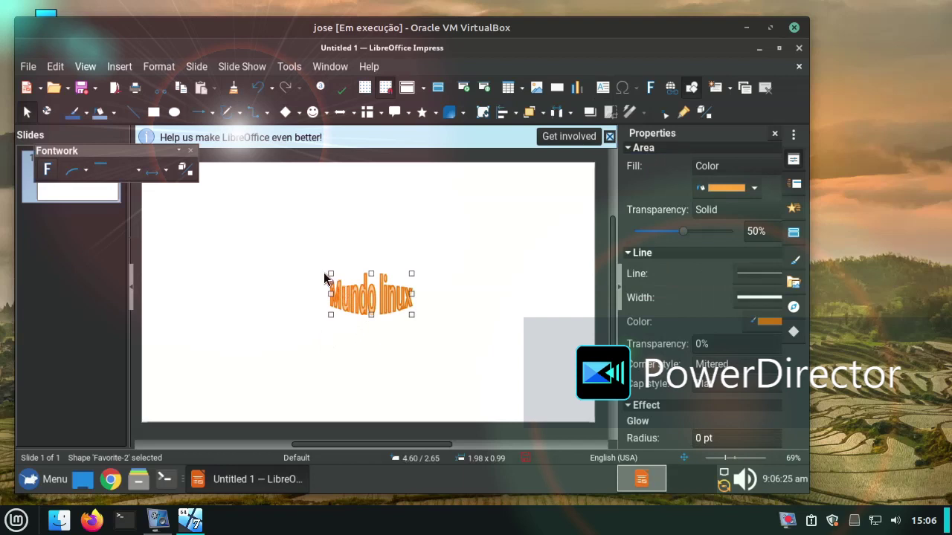
drag(331, 273, 285, 245)
click(230, 223)
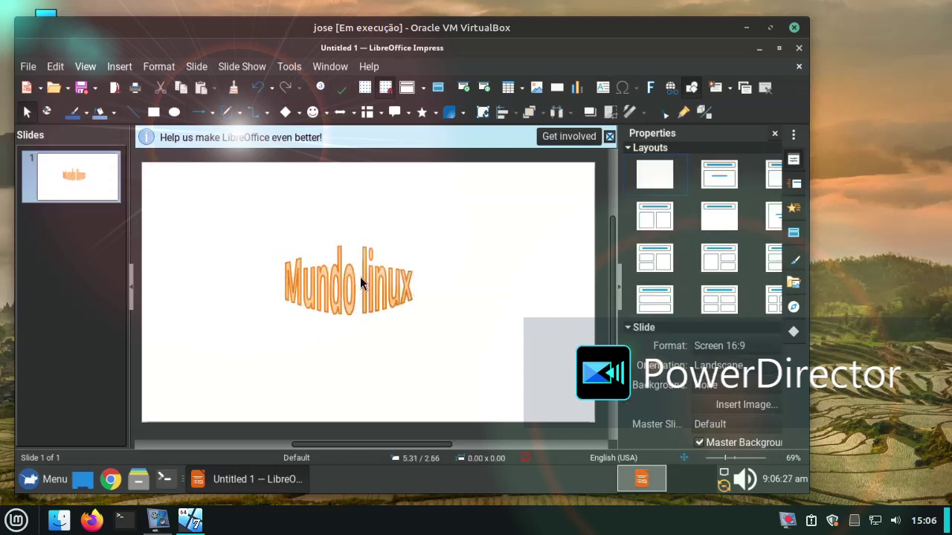
click(371, 292)
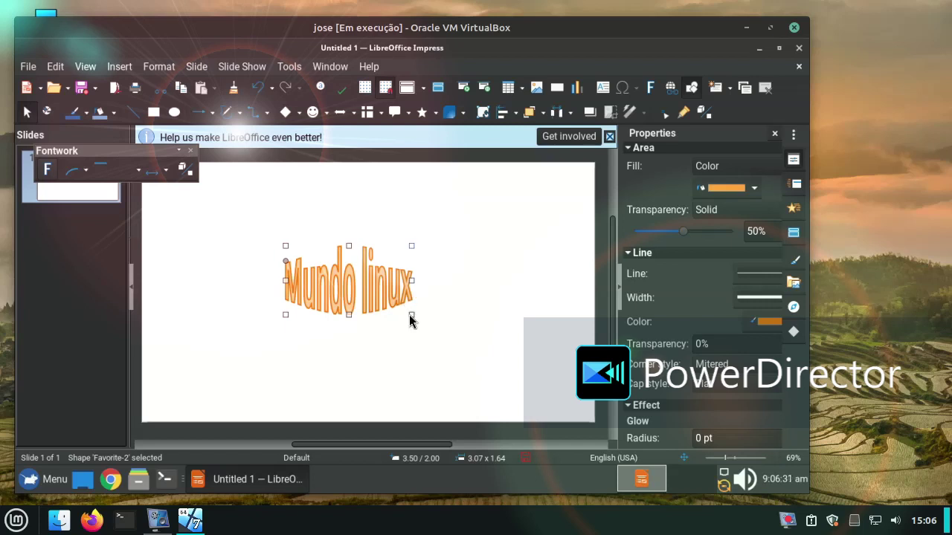
drag(411, 316, 529, 327)
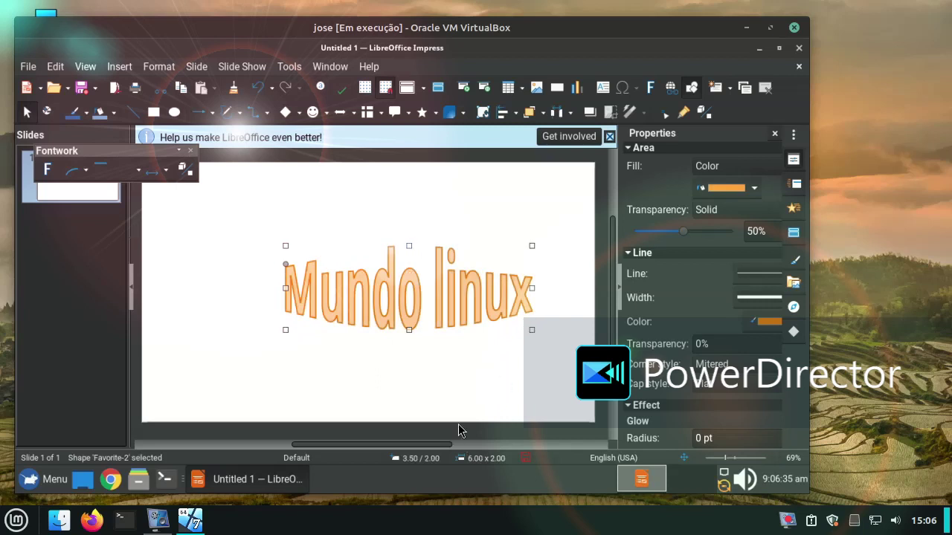
Step: Give the Fontwork a light grey outline and a dark fill colour
click(770, 328)
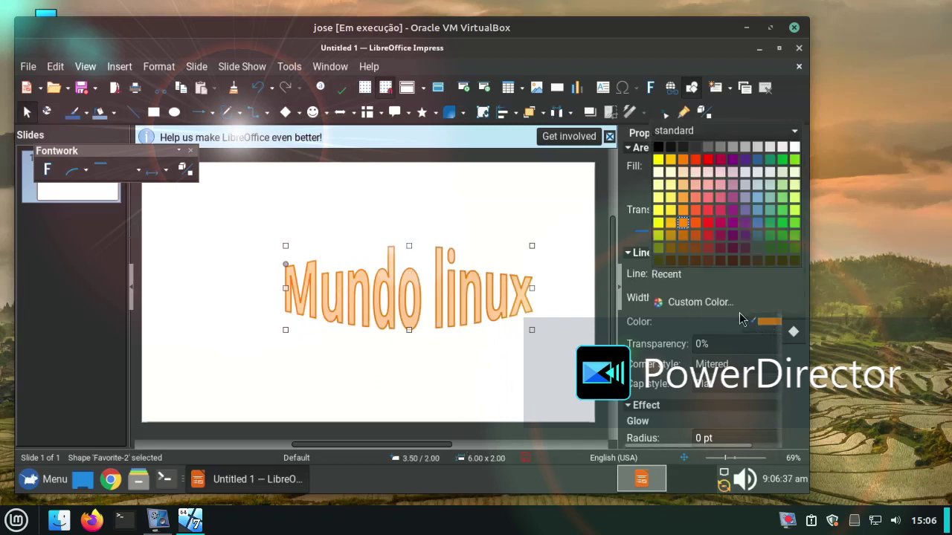
click(756, 147)
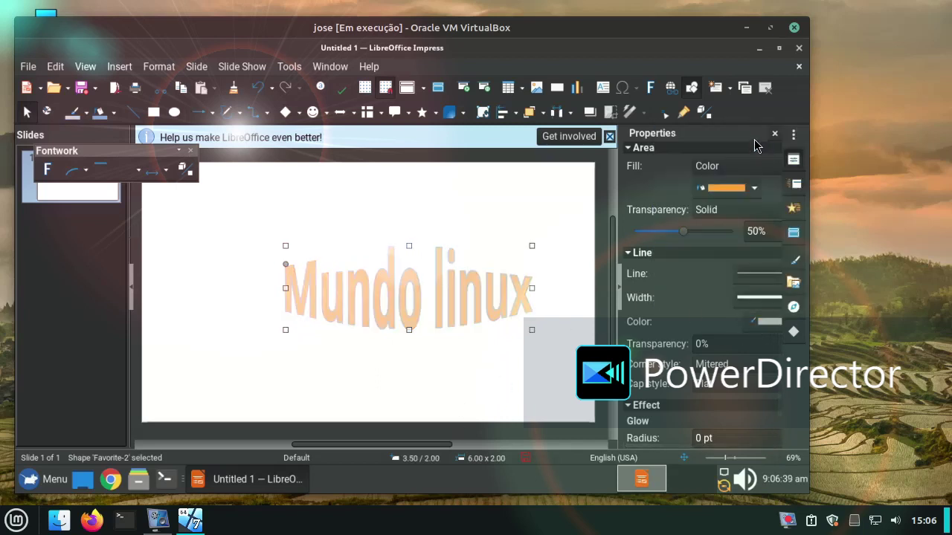
click(716, 188)
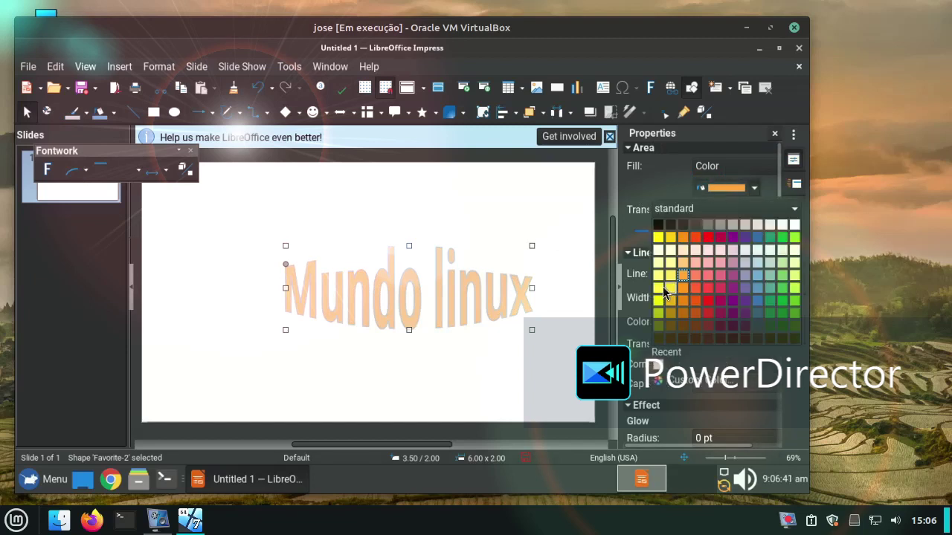
click(676, 224)
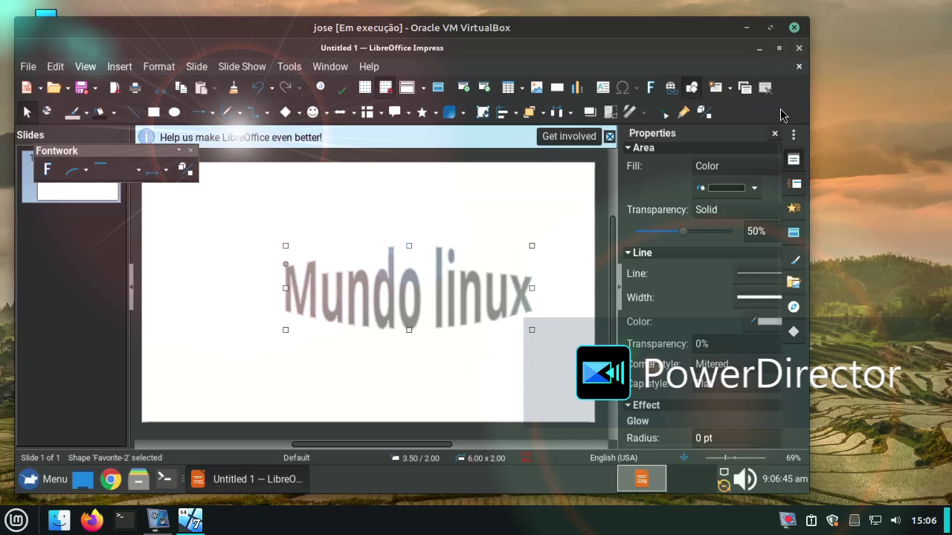
click(315, 223)
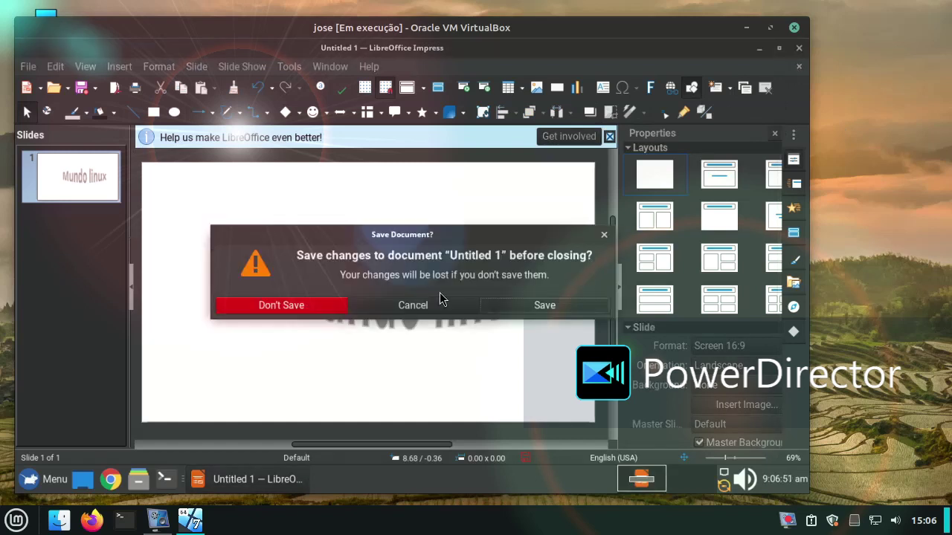
Step: Close the Impress presentation without saving, then open and dismiss the Start Center's recent-documents options
click(282, 305)
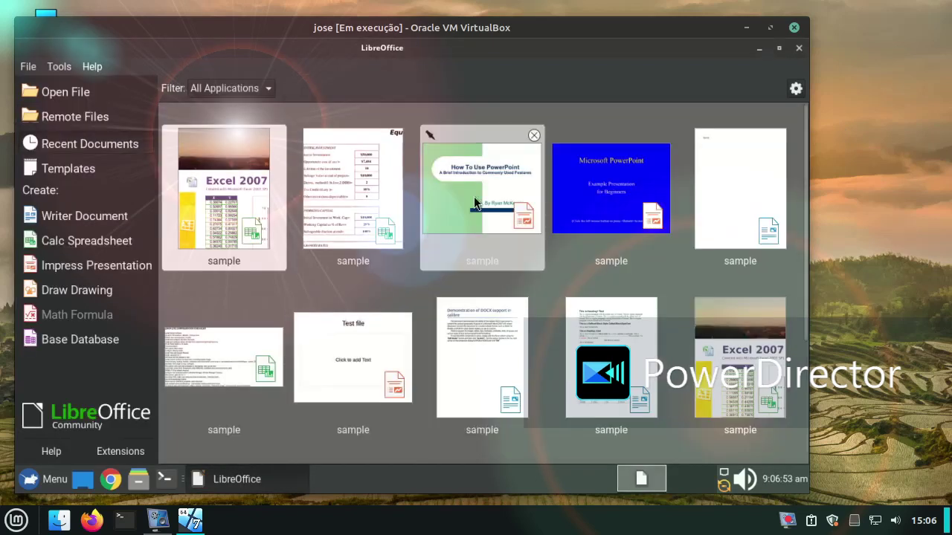
click(796, 90)
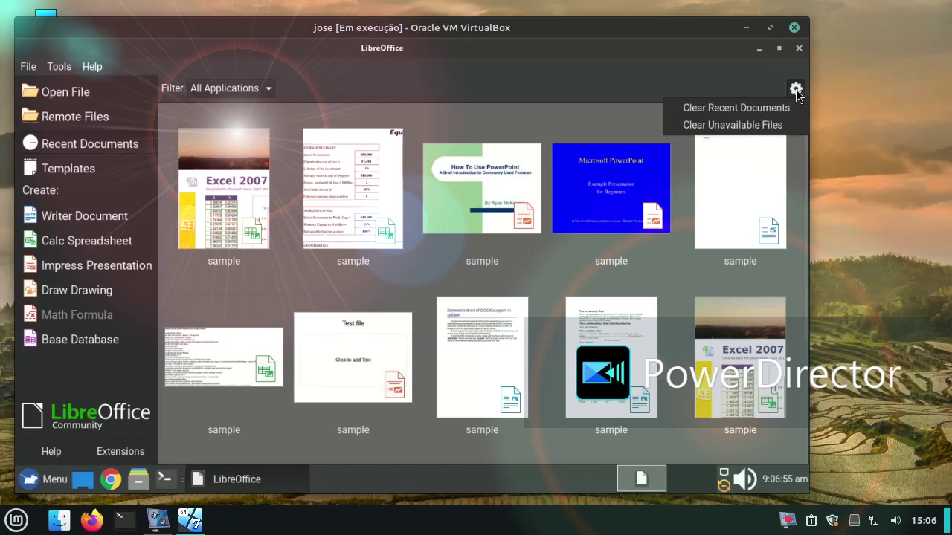
click(793, 92)
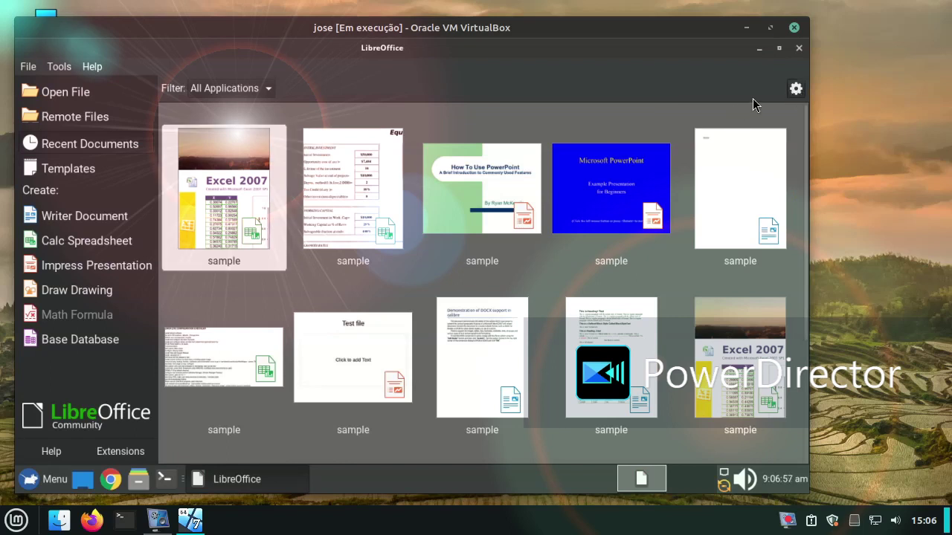
Step: Close LibreOffice, run 'help' in a terminal to list bash builtins, then close the terminal
click(799, 49)
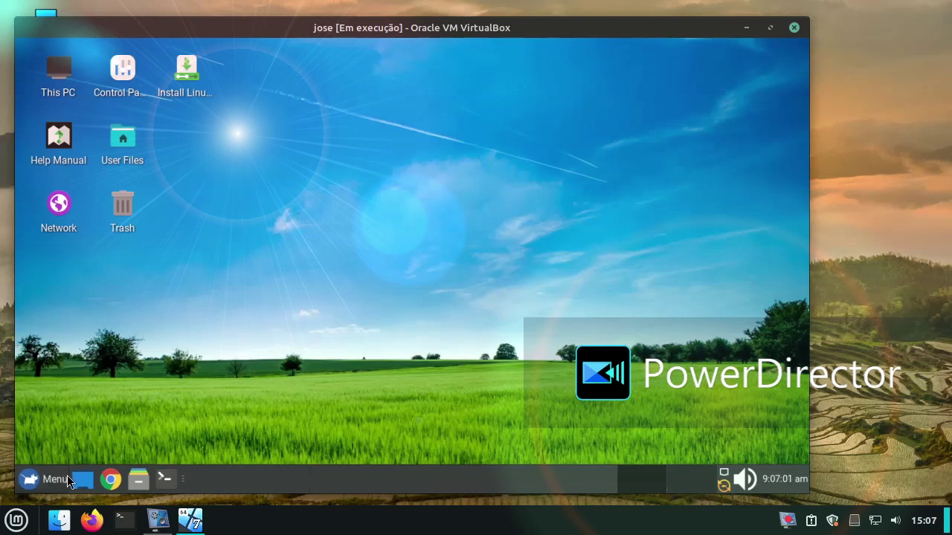
click(165, 479)
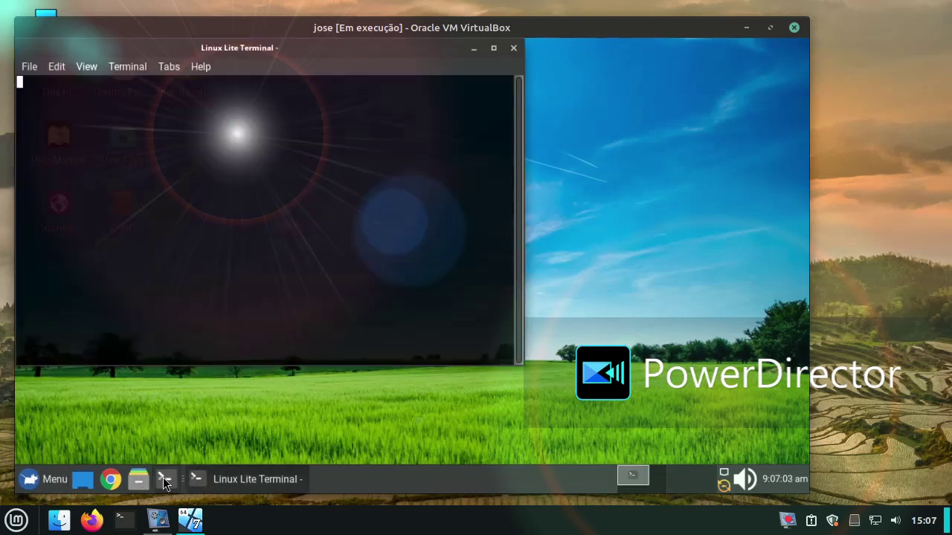
mouse_move(376, 33)
mouse_down()
mouse_move(442, 33)
mouse_move(378, 33)
mouse_up()
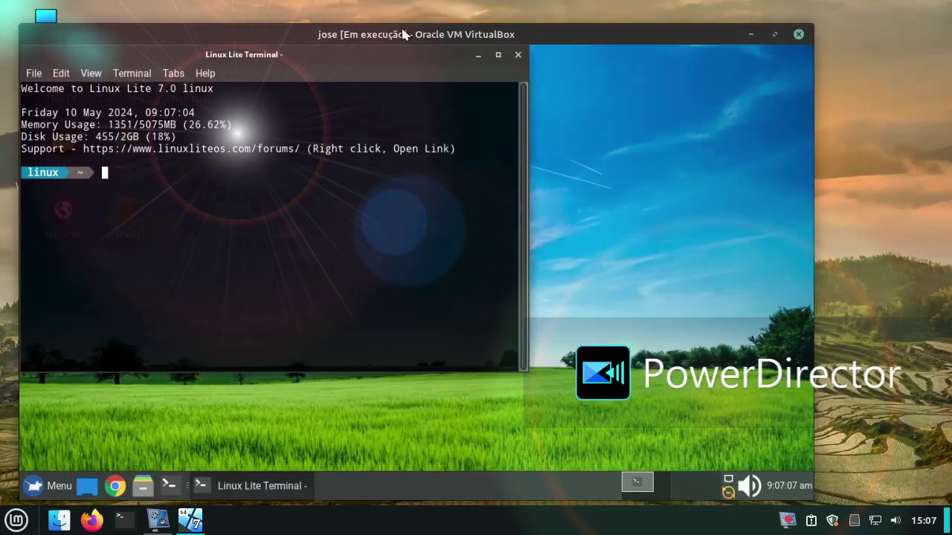
text(help)
key(Return)
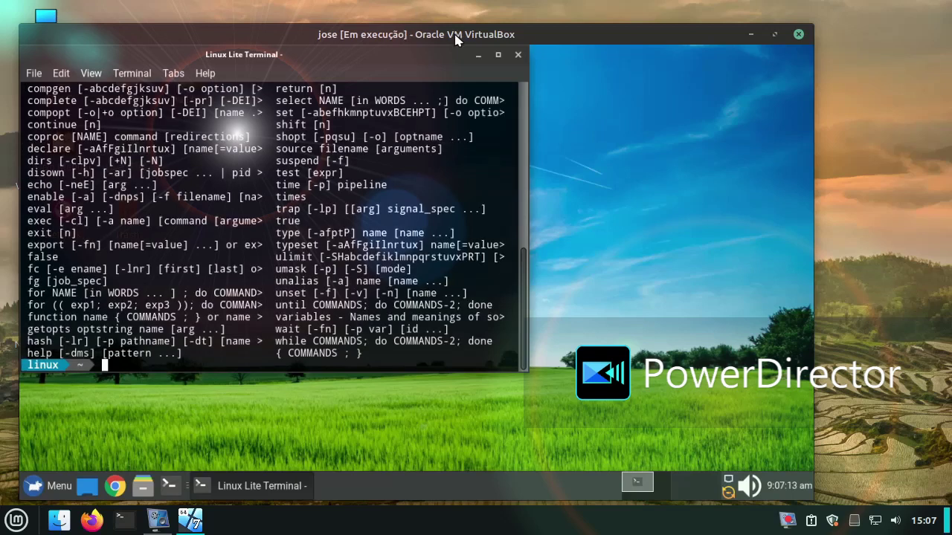
click(518, 56)
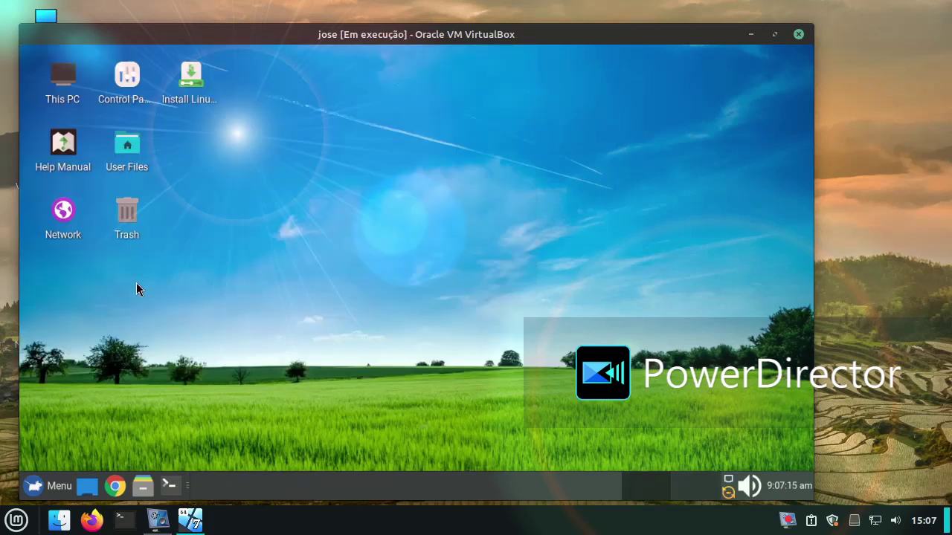
right_click(254, 112)
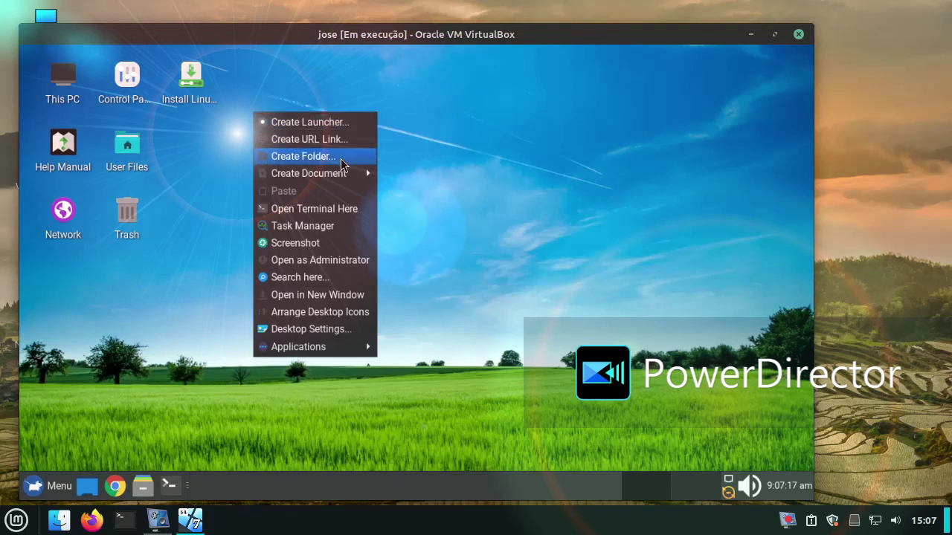
mouse_move(343, 176)
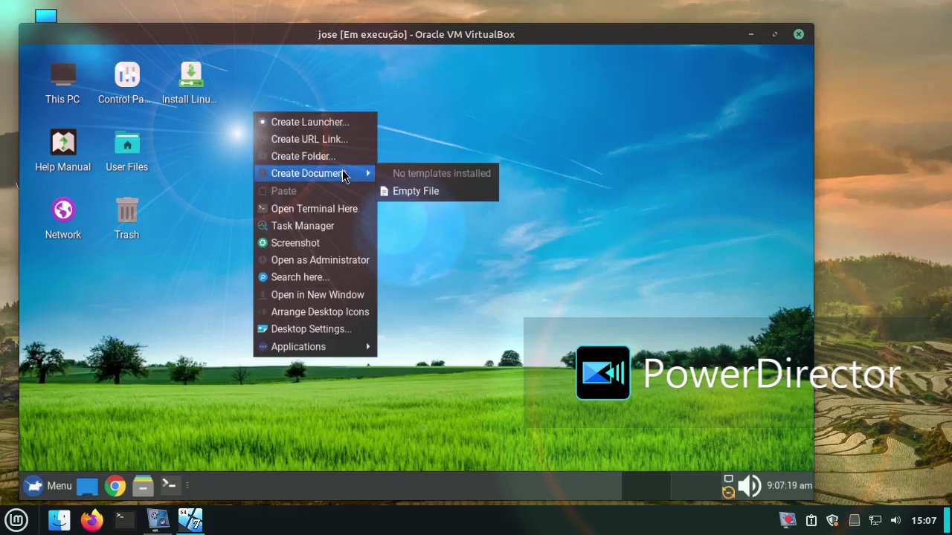
click(327, 226)
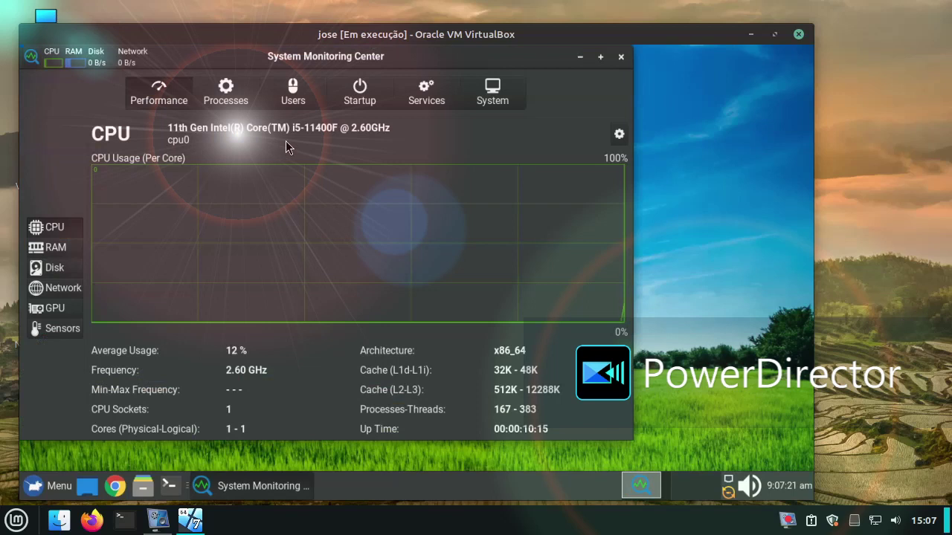
click(617, 58)
right_click(218, 203)
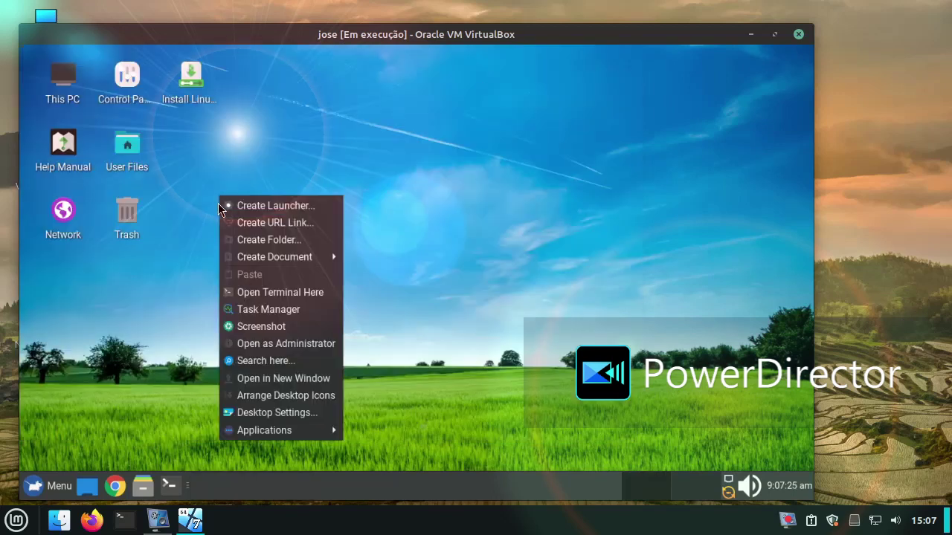
click(249, 362)
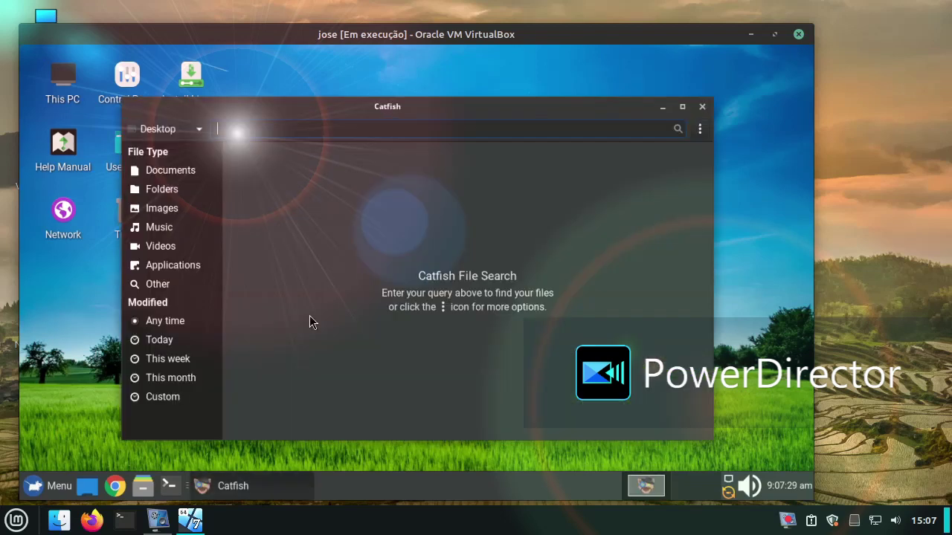
click(702, 106)
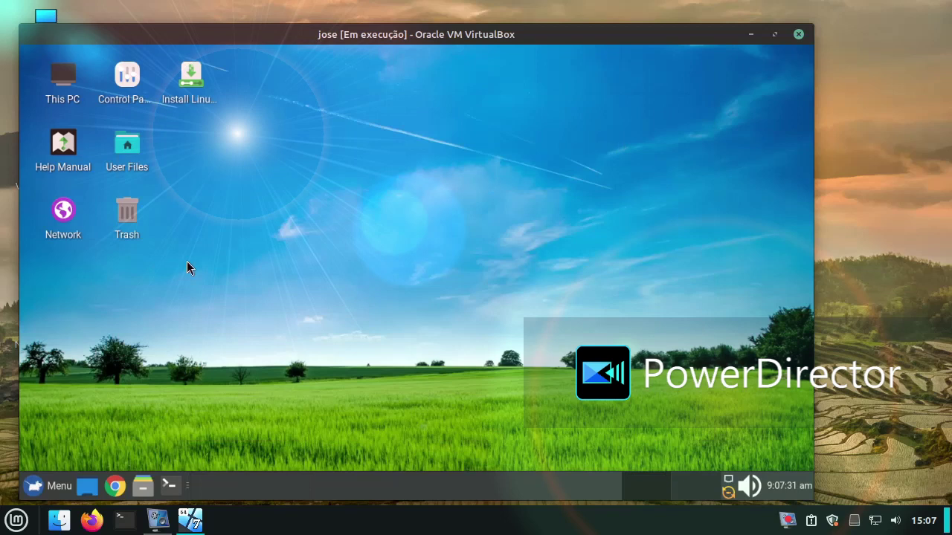
Step: Run Install Drivers from the Settings menu, see that no additional drivers exist, and close Software & Updates
click(34, 485)
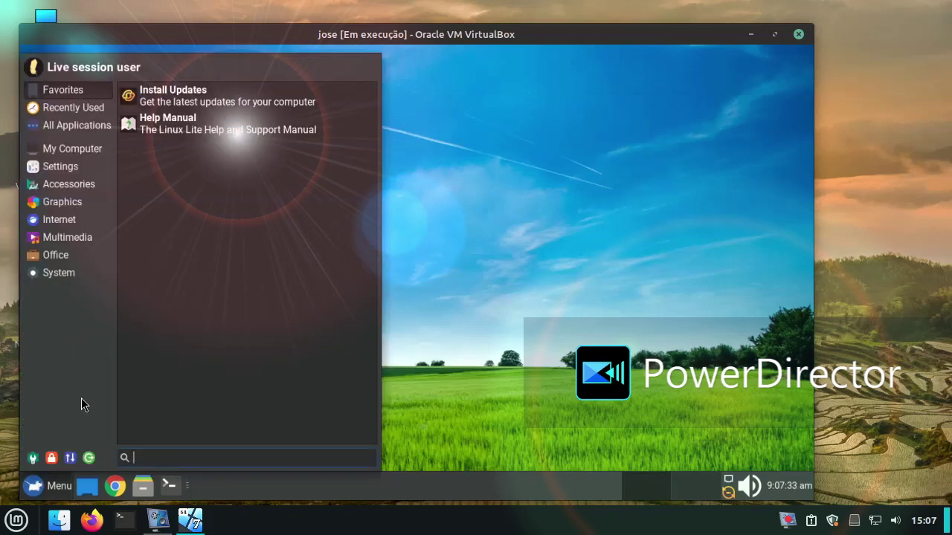
mouse_move(74, 175)
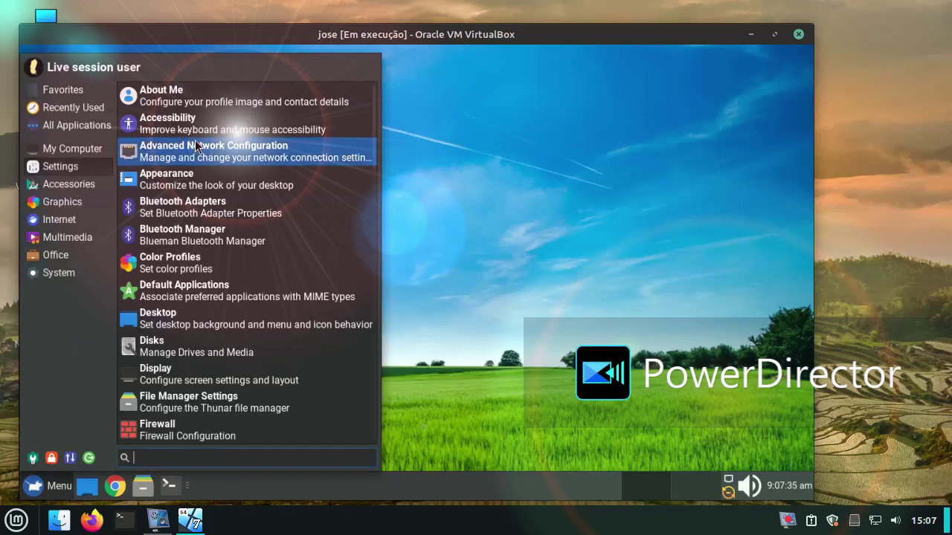
scroll(275, 171, down, 8)
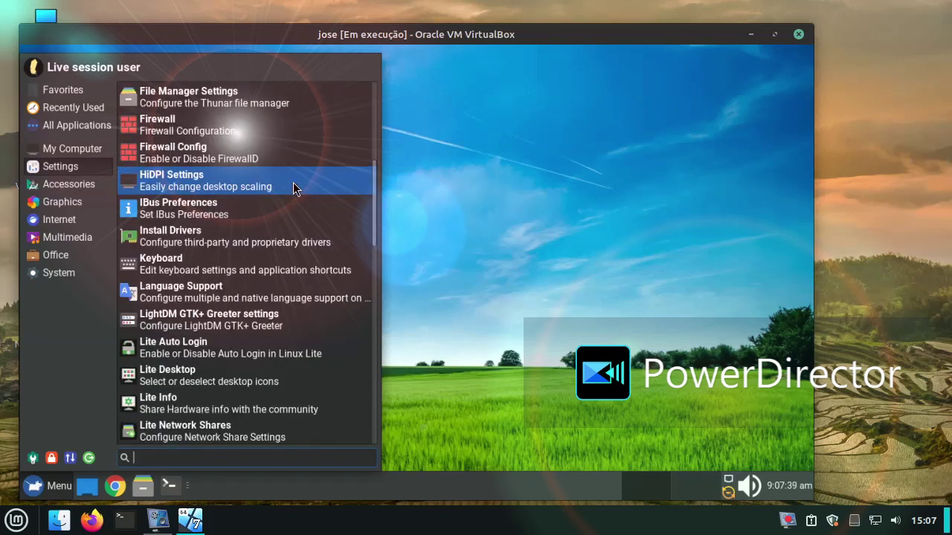
click(272, 231)
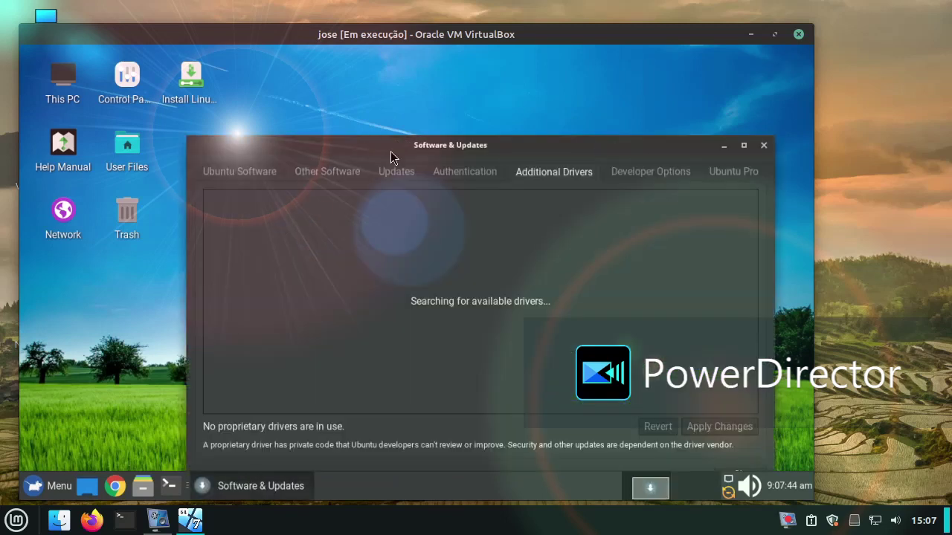
drag(379, 145, 326, 124)
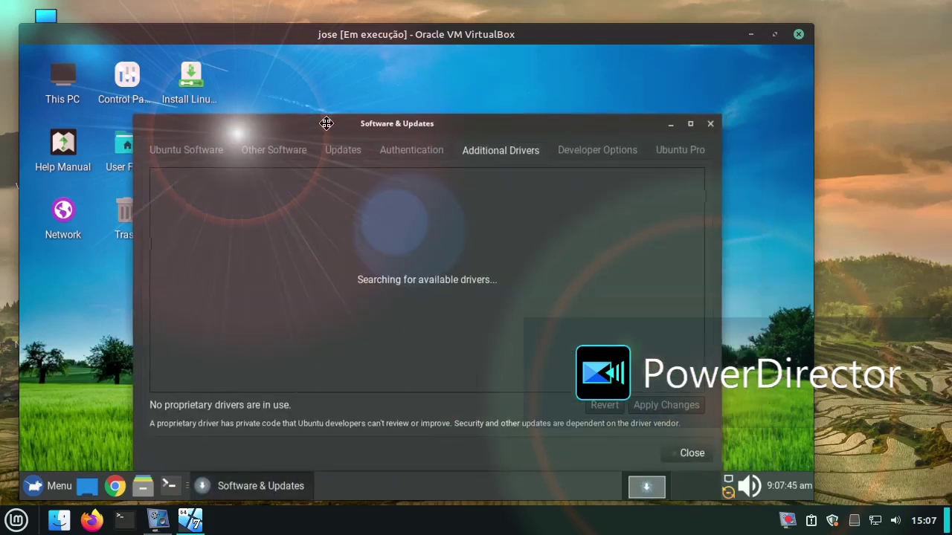
click(715, 125)
Step: Try the Internet > Support page and dismiss the browser's Input/output error
click(37, 485)
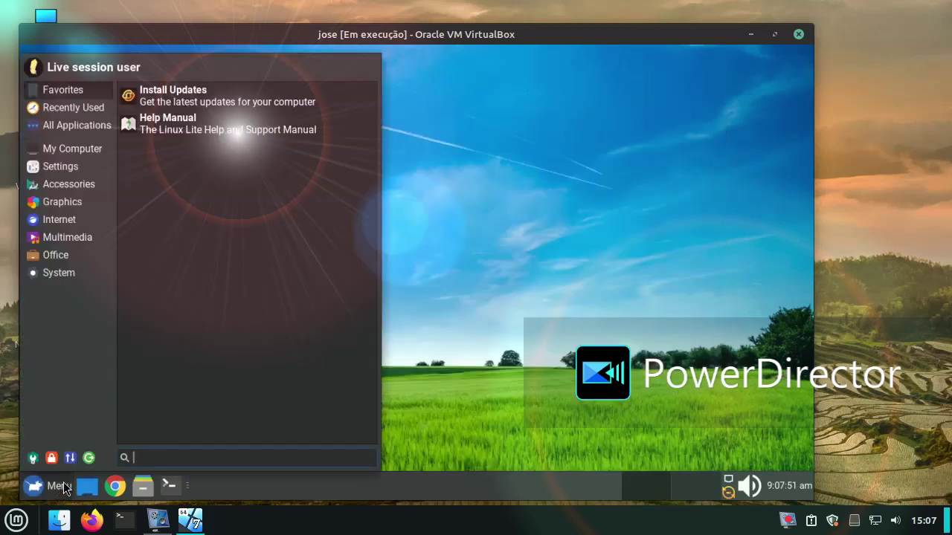
mouse_move(79, 248)
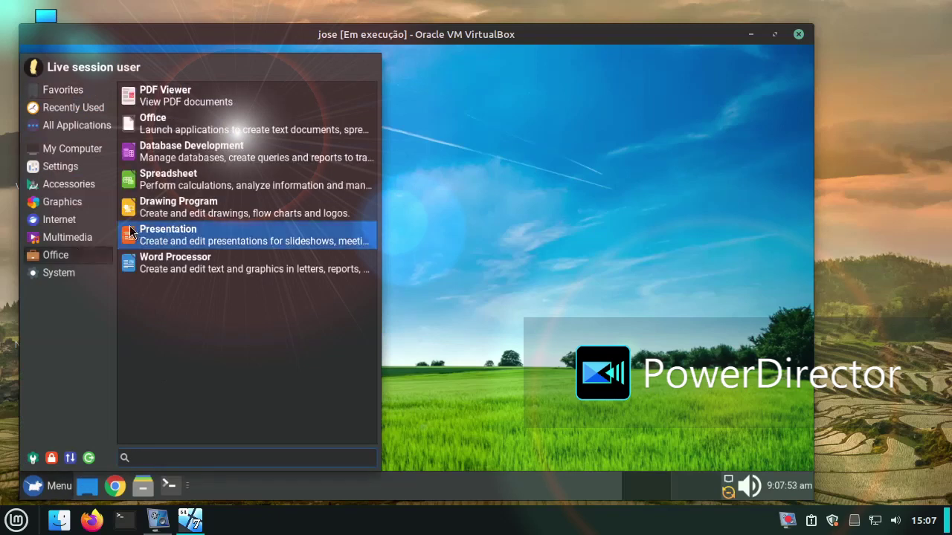
mouse_move(89, 227)
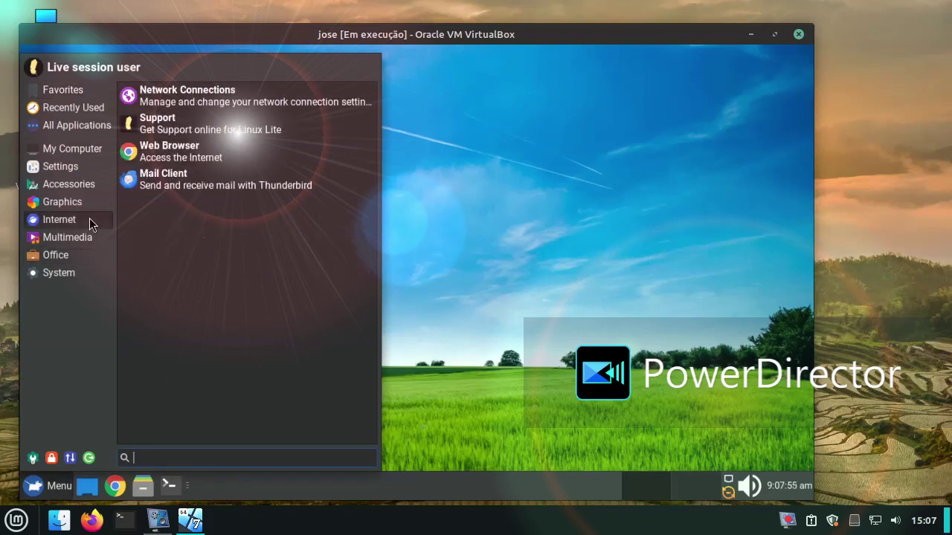
click(167, 130)
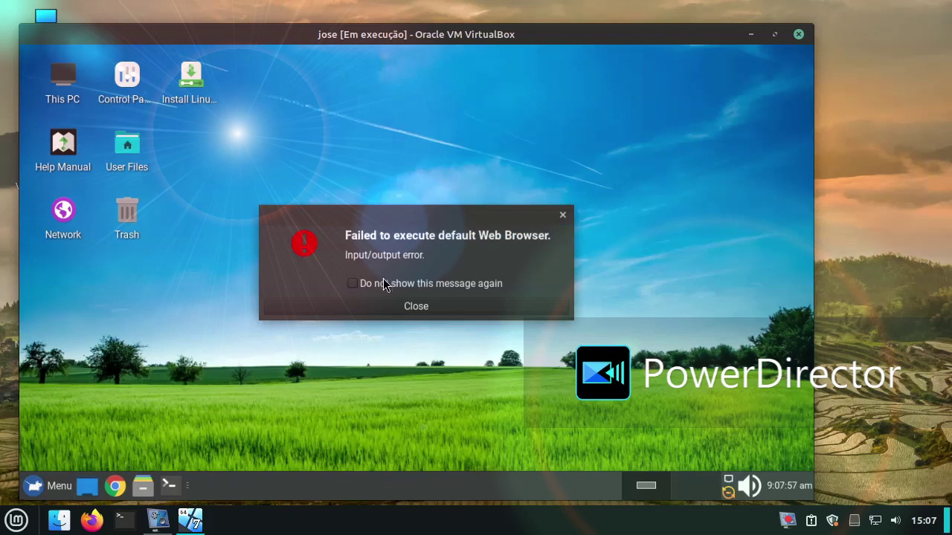
click(407, 302)
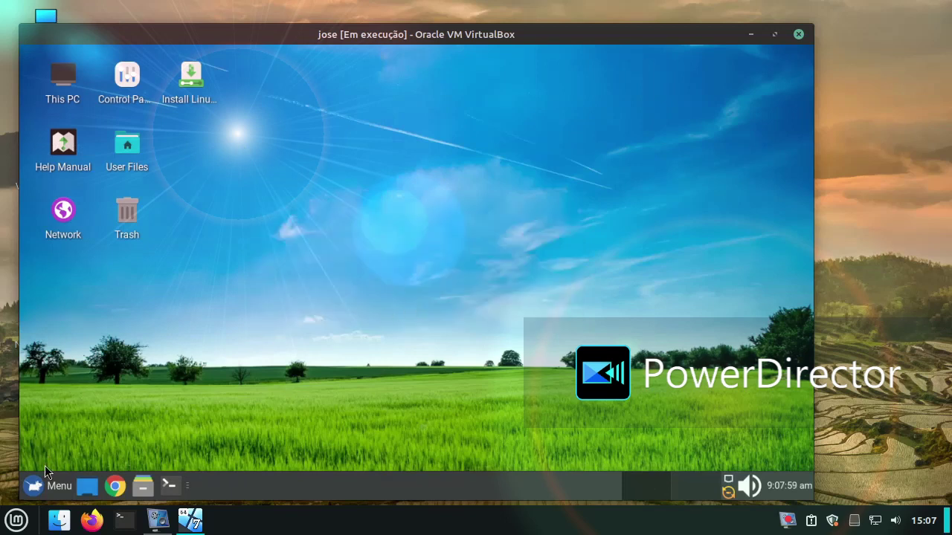
Step: Navigate the application menu to Accessories > Screenshot
click(47, 482)
mouse_move(47, 268)
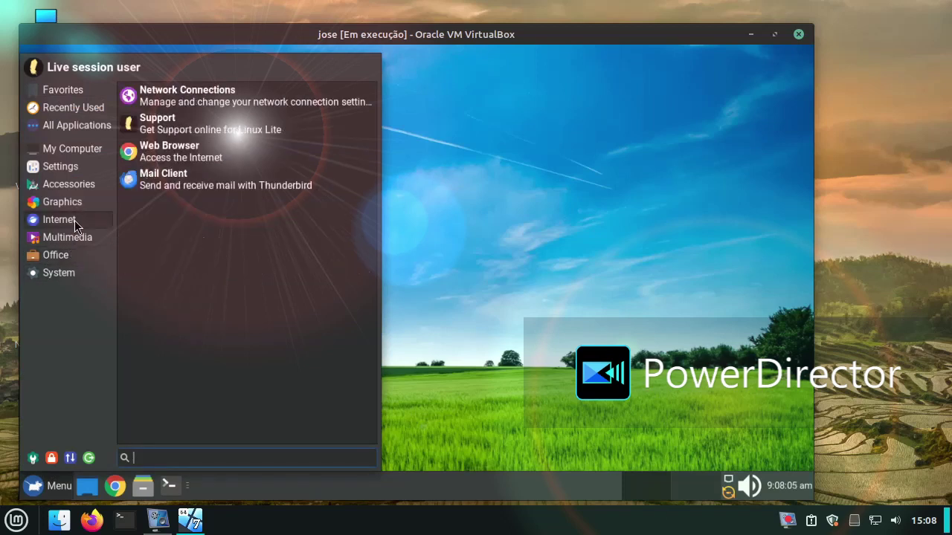
mouse_move(79, 207)
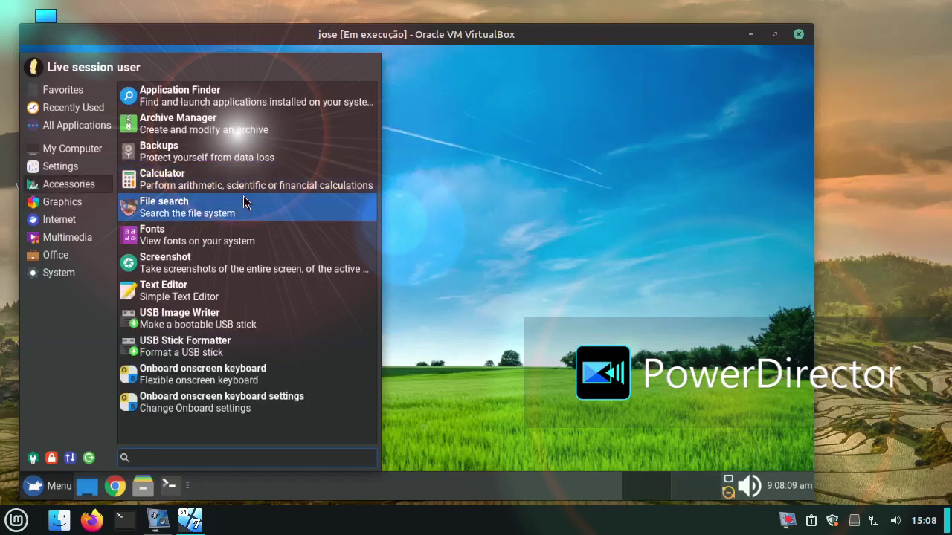
Step: Capture a 764 x 420 desktop region and save it to Pictures as Screenshot_2024-05-10_09-08-24.png
click(272, 262)
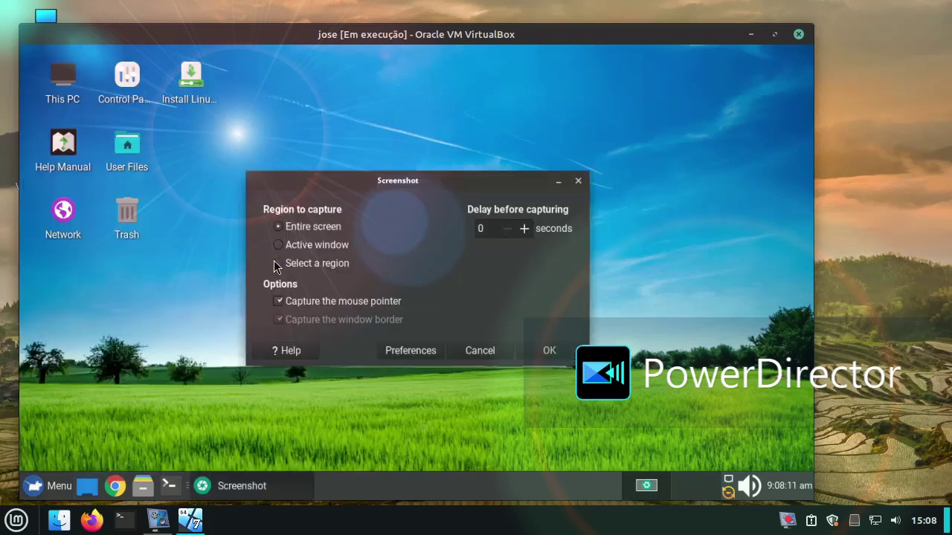
click(320, 263)
click(541, 357)
drag(239, 384, 712, 118)
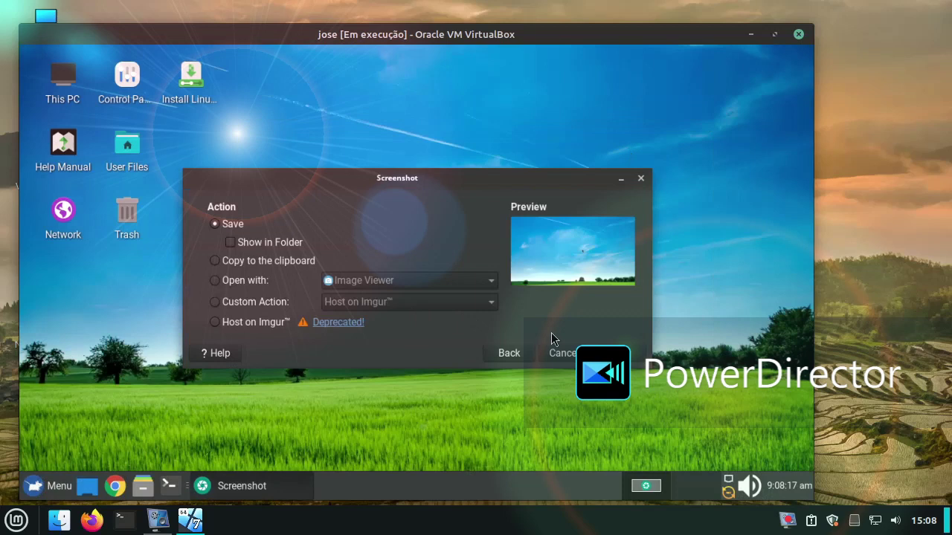
click(621, 353)
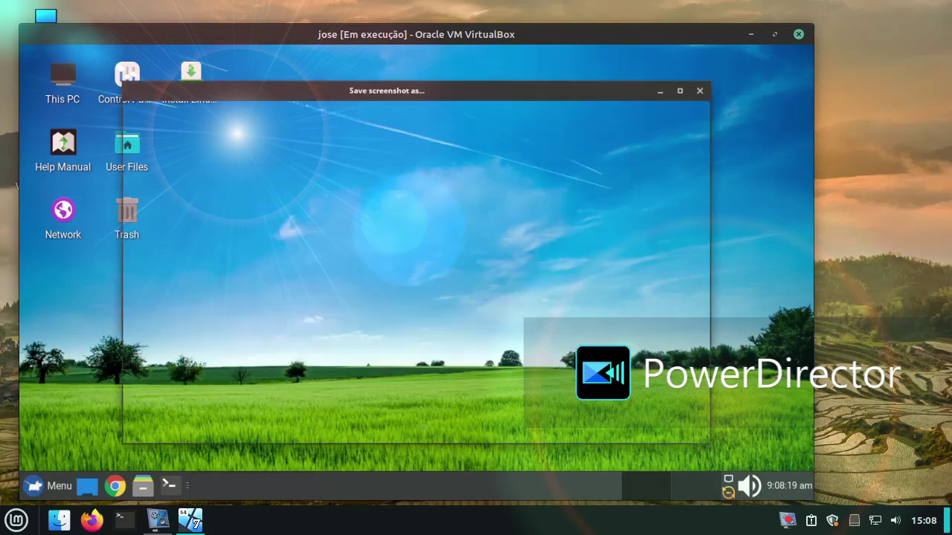
click(608, 426)
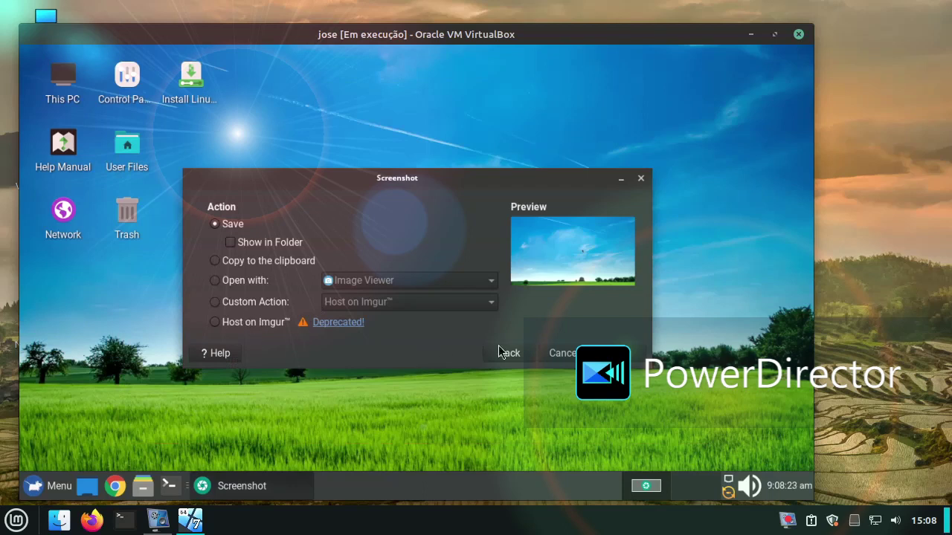
click(630, 359)
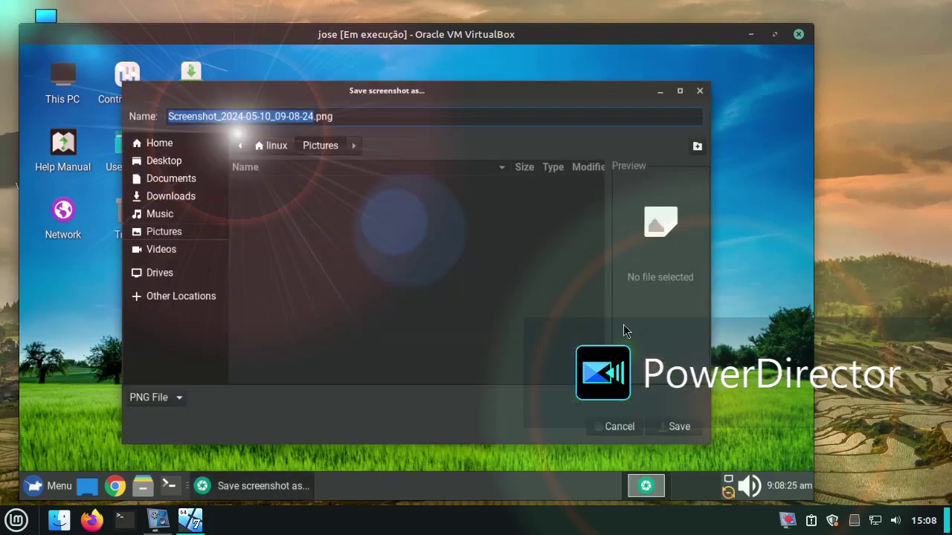
click(673, 426)
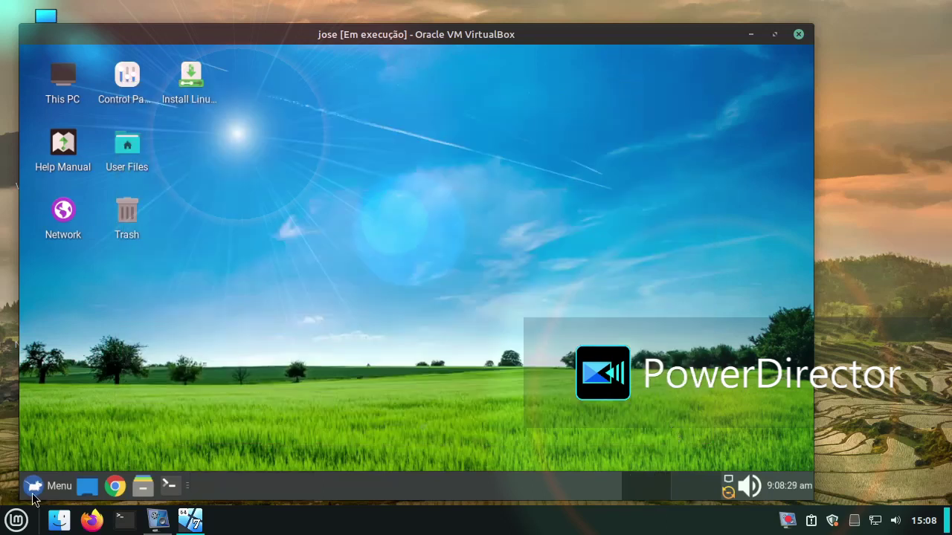
Step: Launch Lite Software from the Settings section of the application menu
click(42, 493)
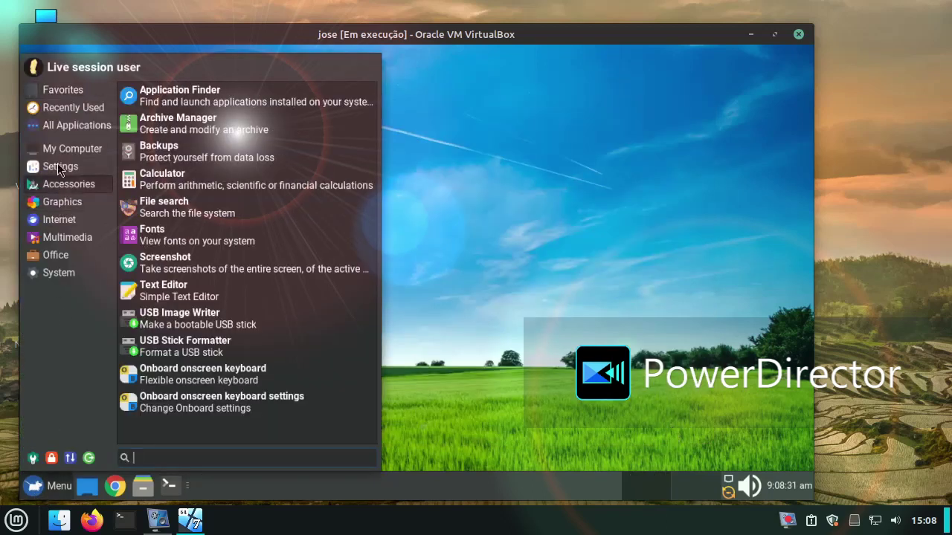
scroll(267, 165, down, 6)
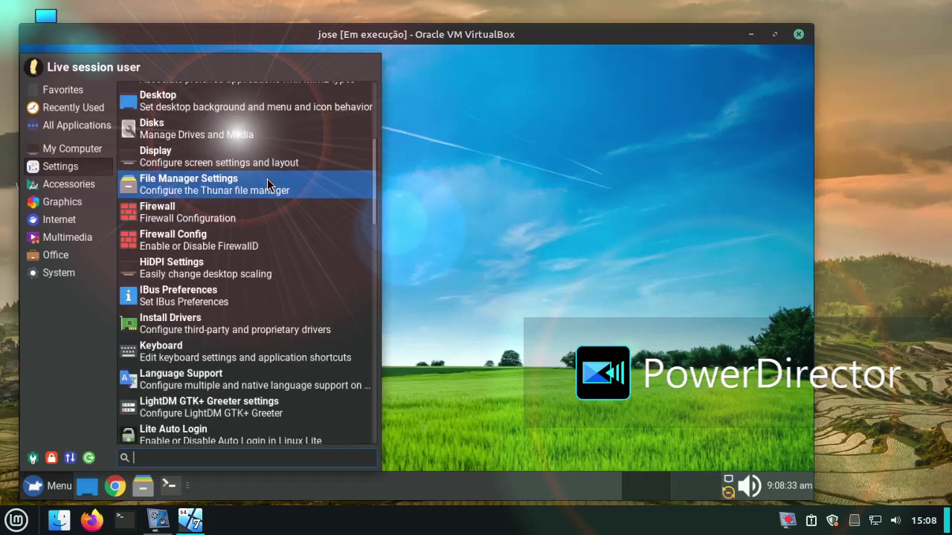
scroll(269, 188, down, 3)
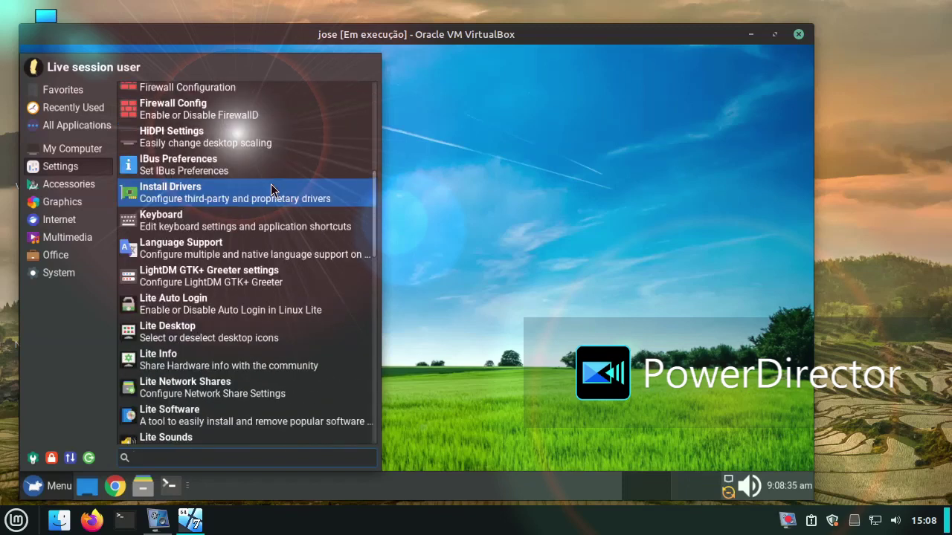
scroll(272, 192, down, 3)
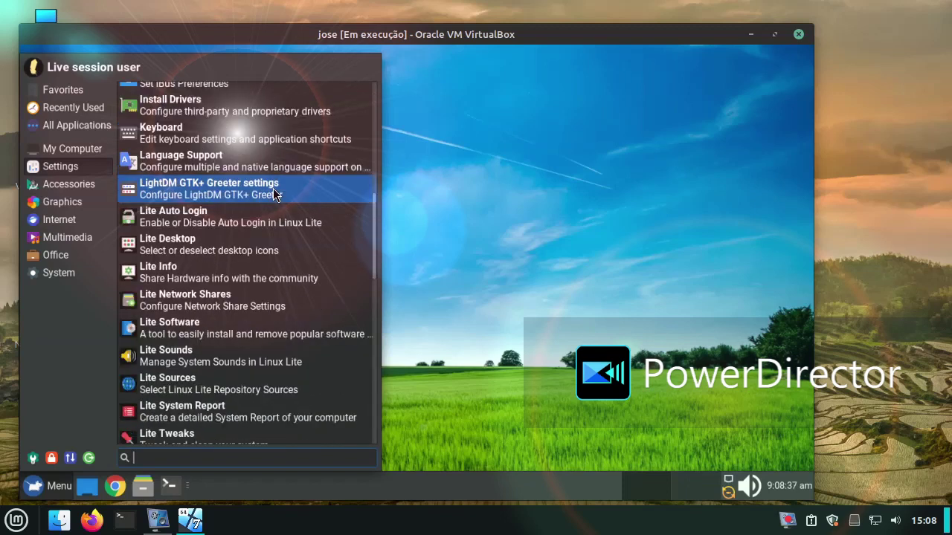
scroll(273, 192, down, 2)
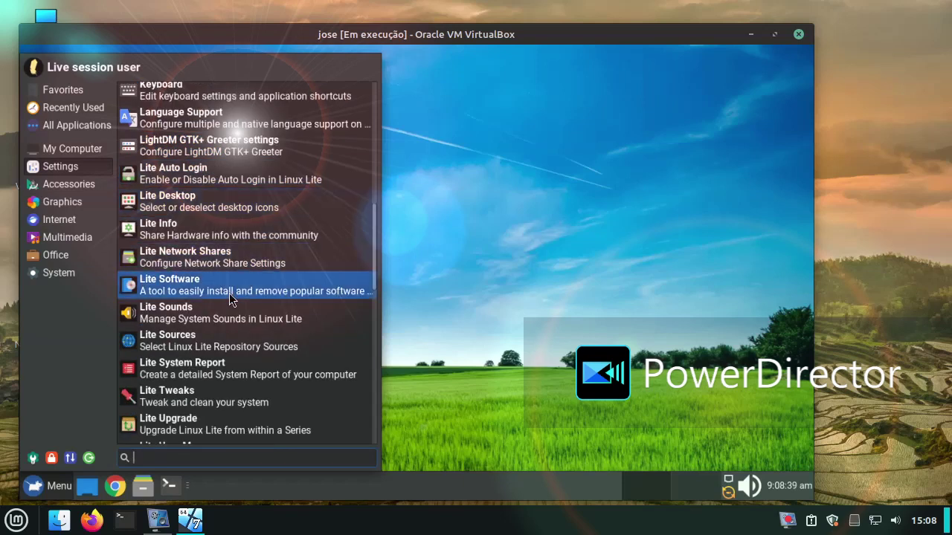
click(229, 293)
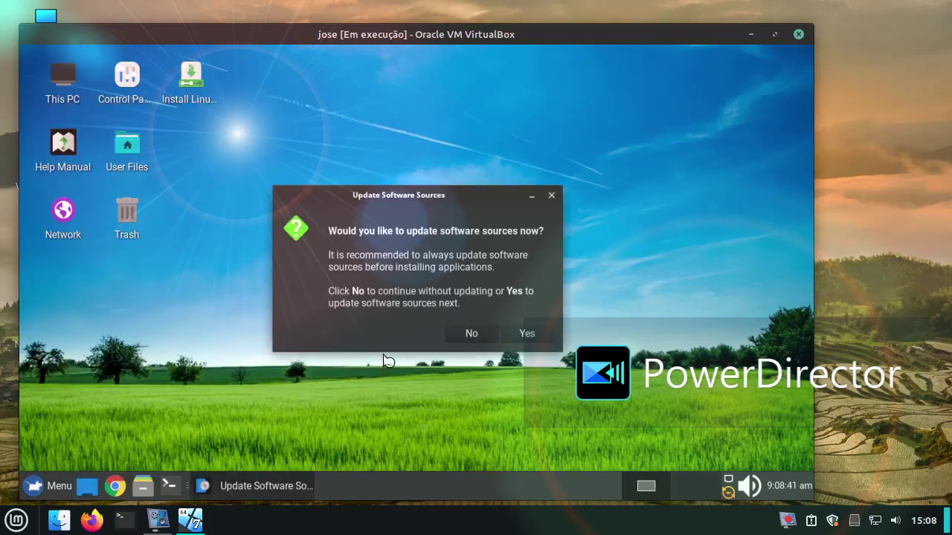
Step: Accept the sources update, acknowledge its failure, and choose the Install Software task
click(526, 332)
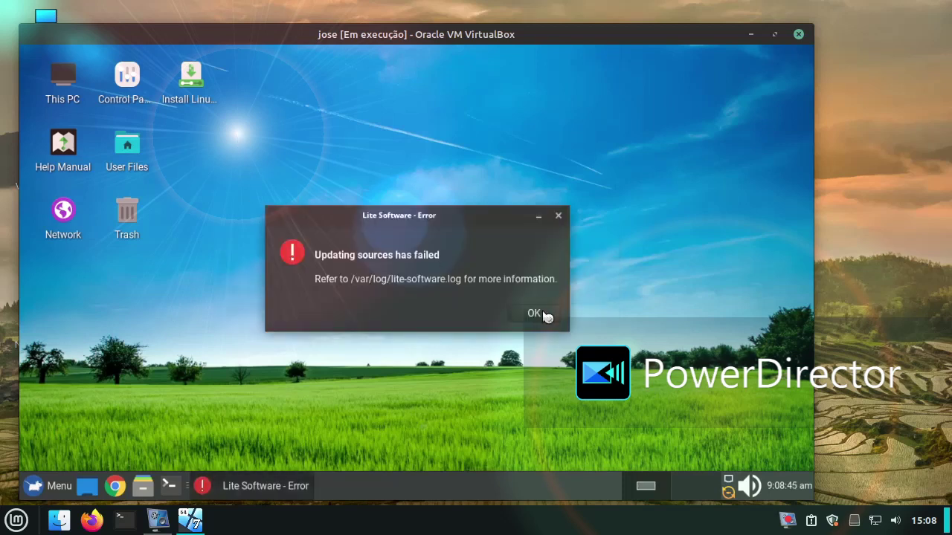
click(532, 316)
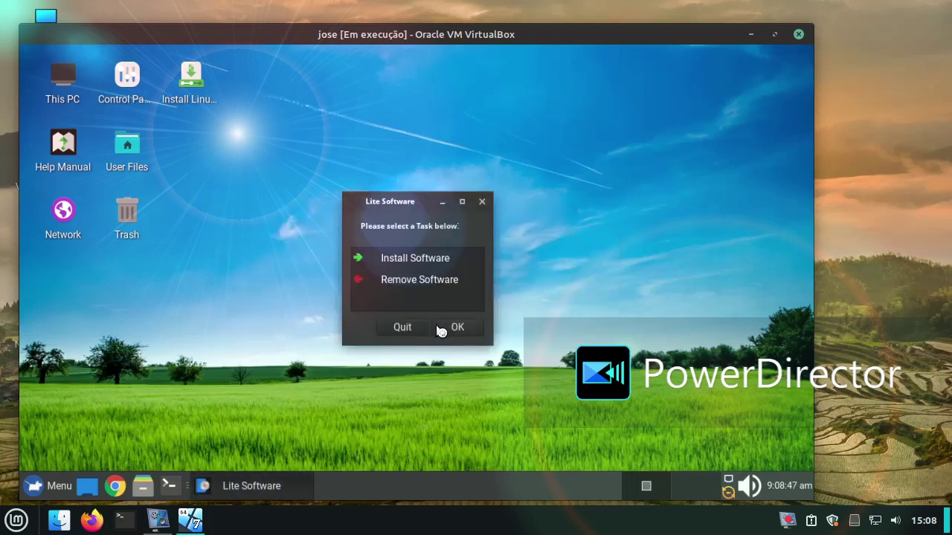
click(408, 268)
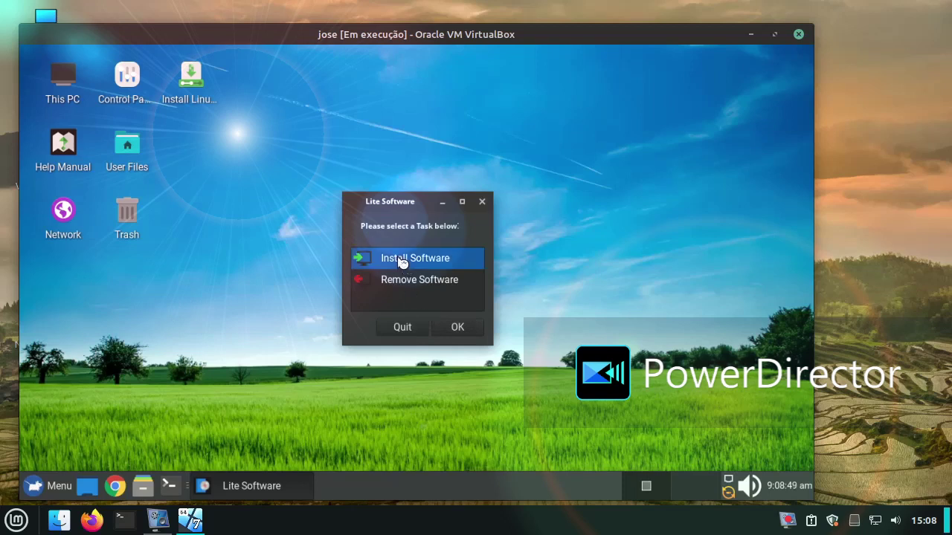
click(455, 331)
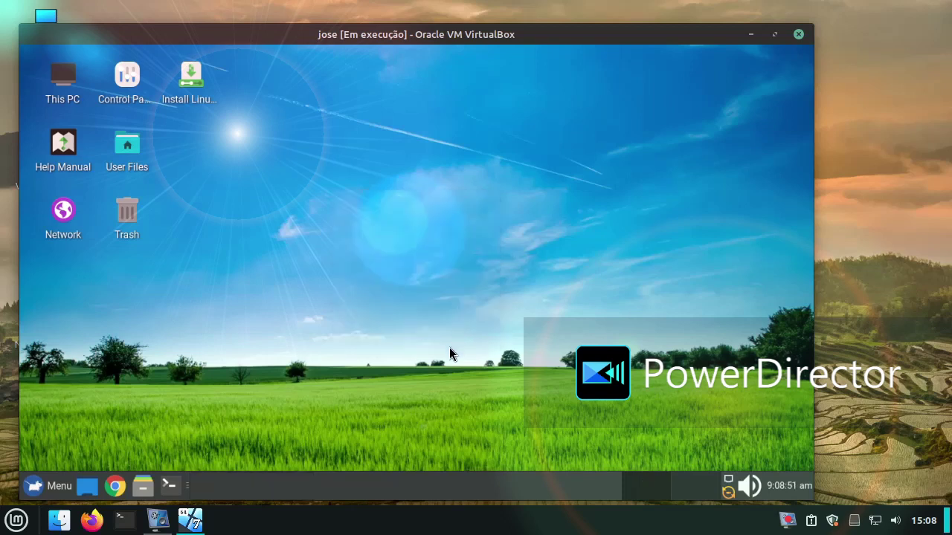
click(42, 484)
Step: Move the Install Linux Lite and User Files icons into the left column beneath Network
mouse_move(58, 95)
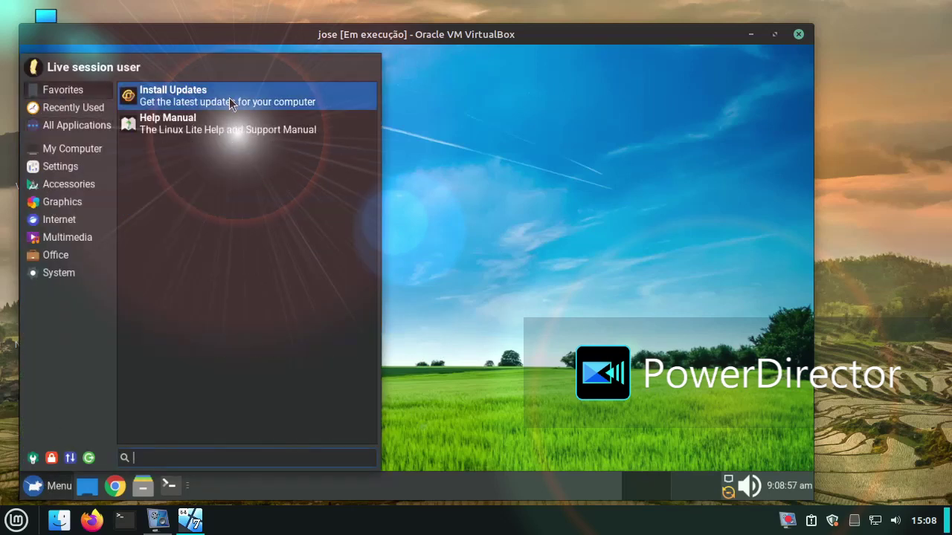
click(212, 133)
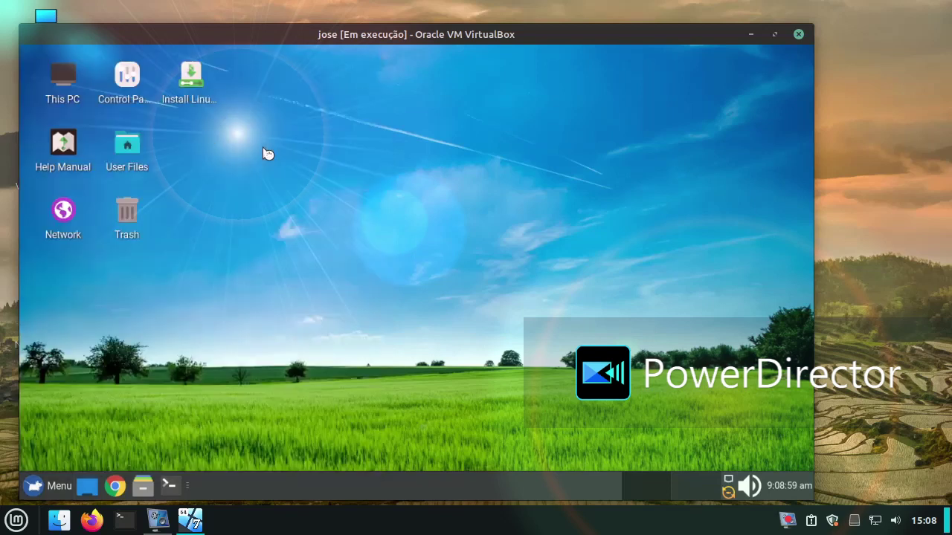
drag(179, 78, 63, 281)
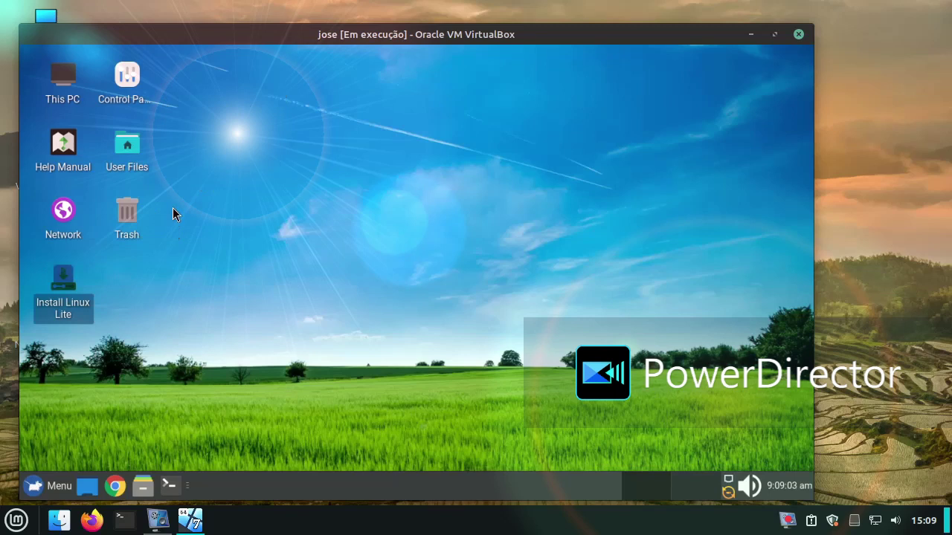
click(236, 203)
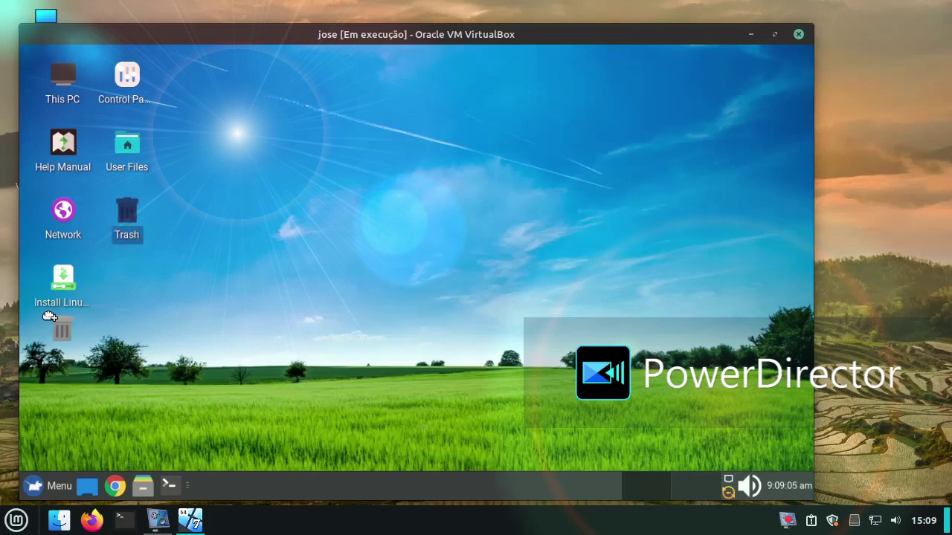
drag(128, 146, 64, 341)
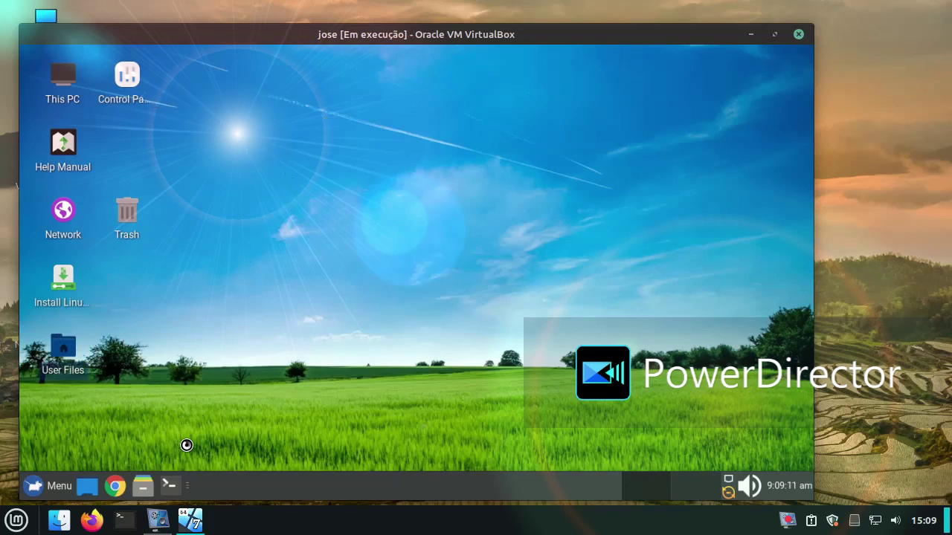
Step: Restore the guest windows and minimize vokoscreenNG to reveal the software list
click(95, 491)
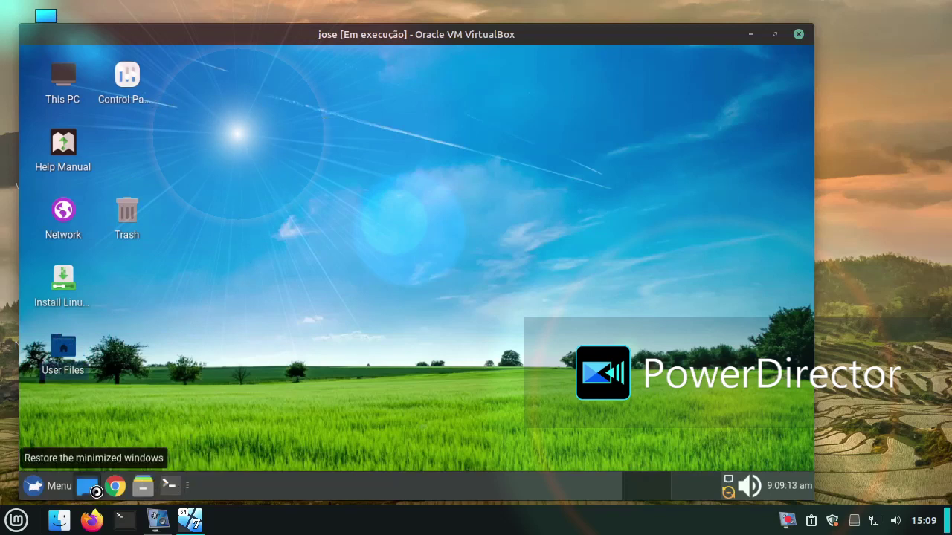
click(157, 520)
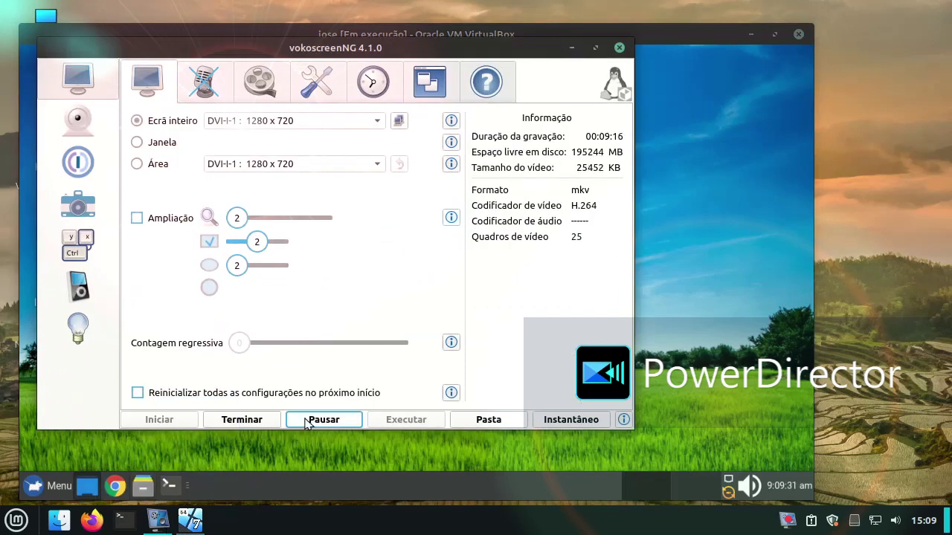
click(571, 48)
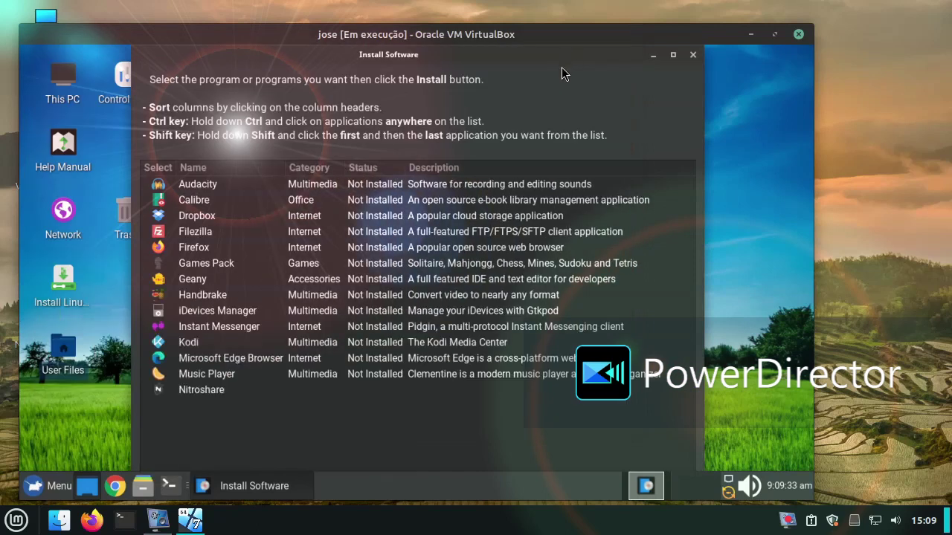
Step: Scroll through the Install Software catalogue, then close it and the Lite Software dialog
scroll(501, 178, down, 4)
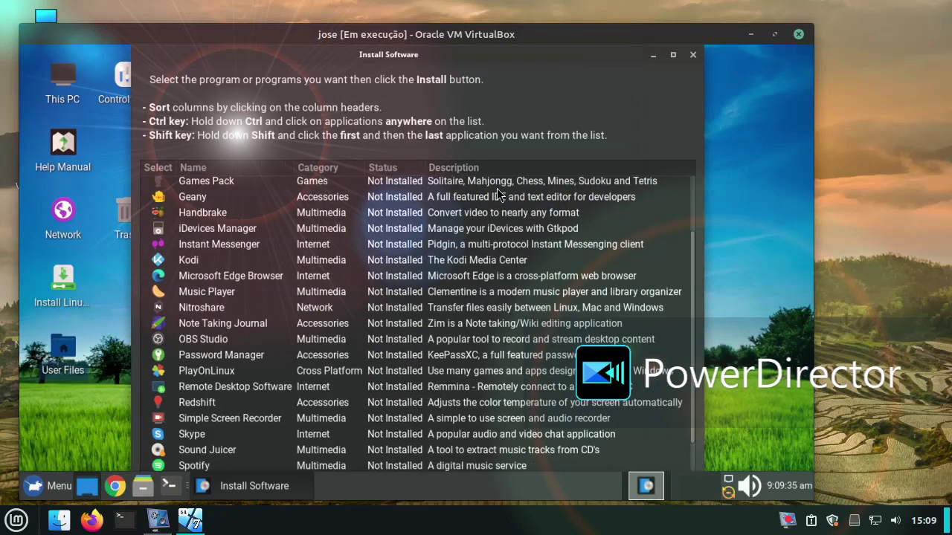
scroll(493, 200, down, 2)
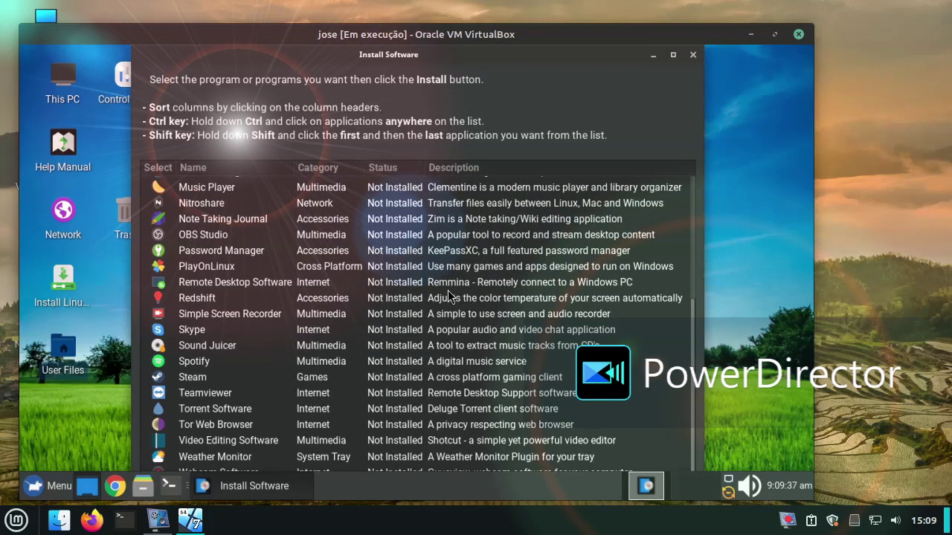
scroll(447, 290, up, 5)
scroll(447, 292, up, 2)
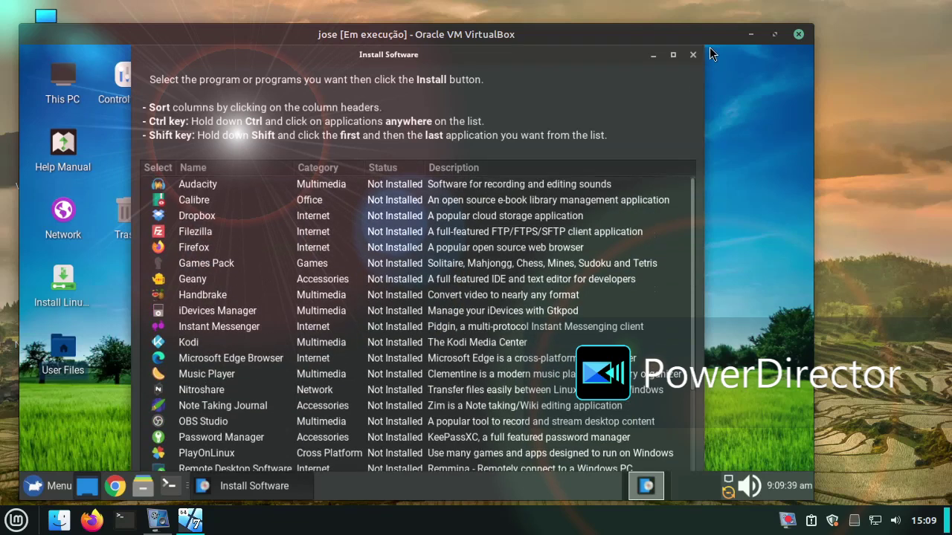
click(692, 55)
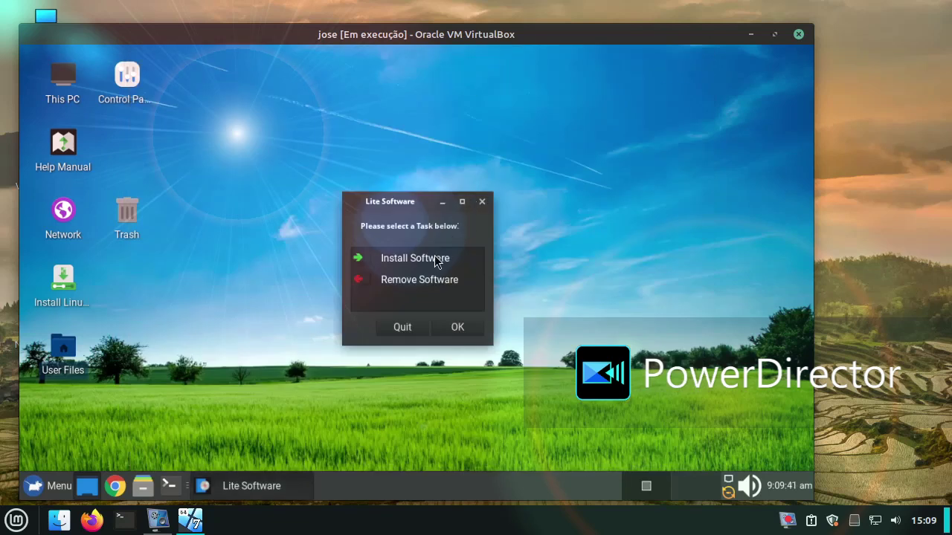
click(480, 202)
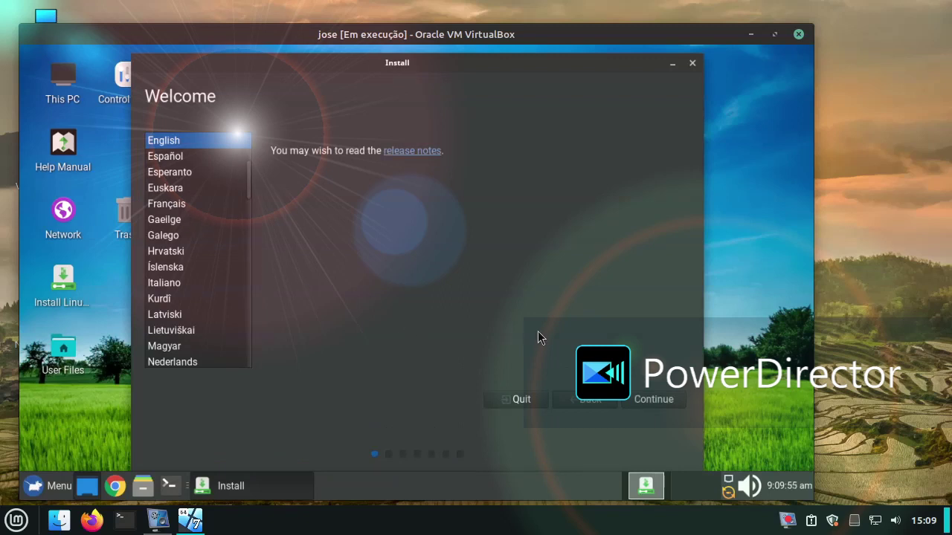
Step: Keep English, install with Erase disk, confirm the partition changes, and accept the time zone
click(645, 402)
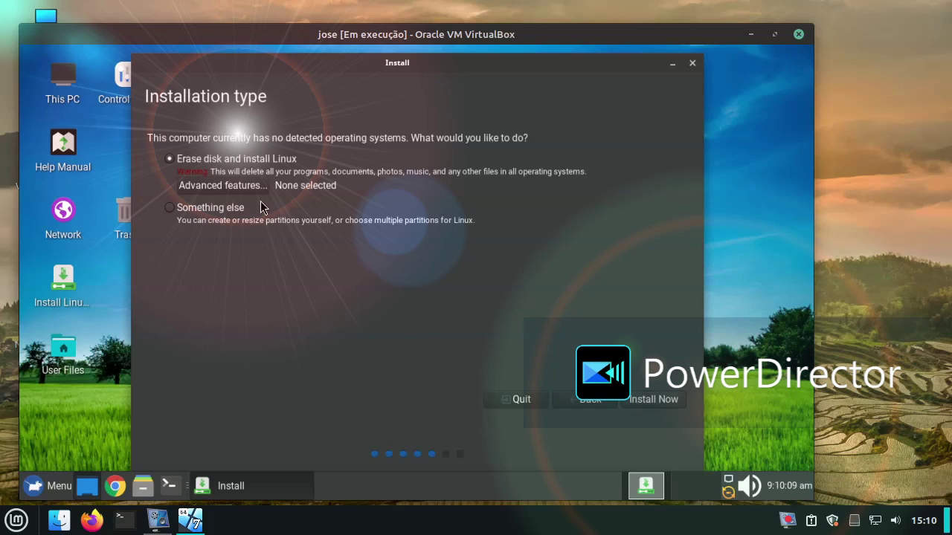
click(645, 399)
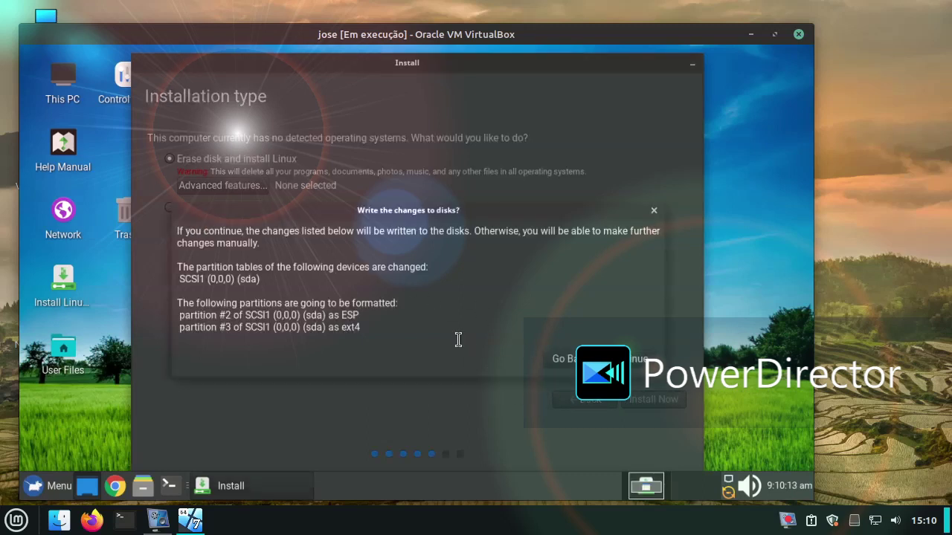
click(636, 358)
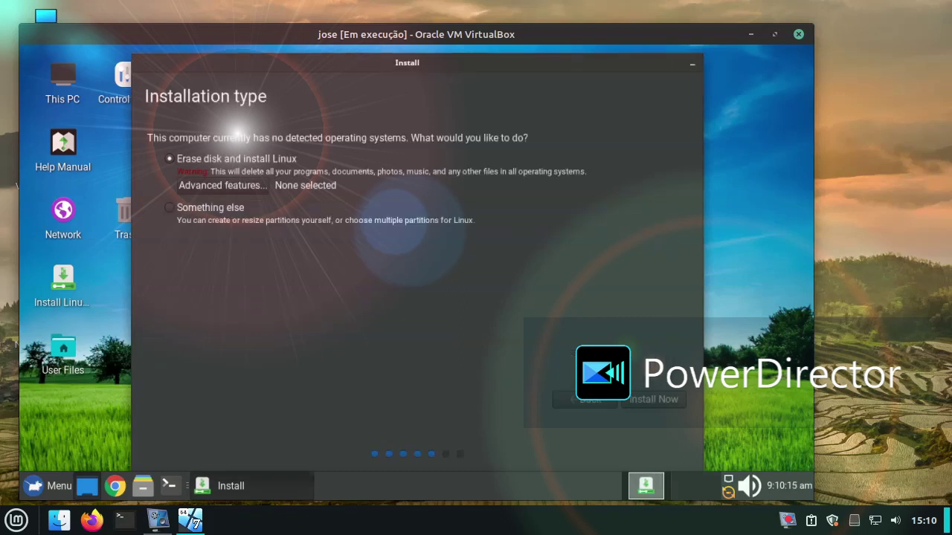
click(629, 403)
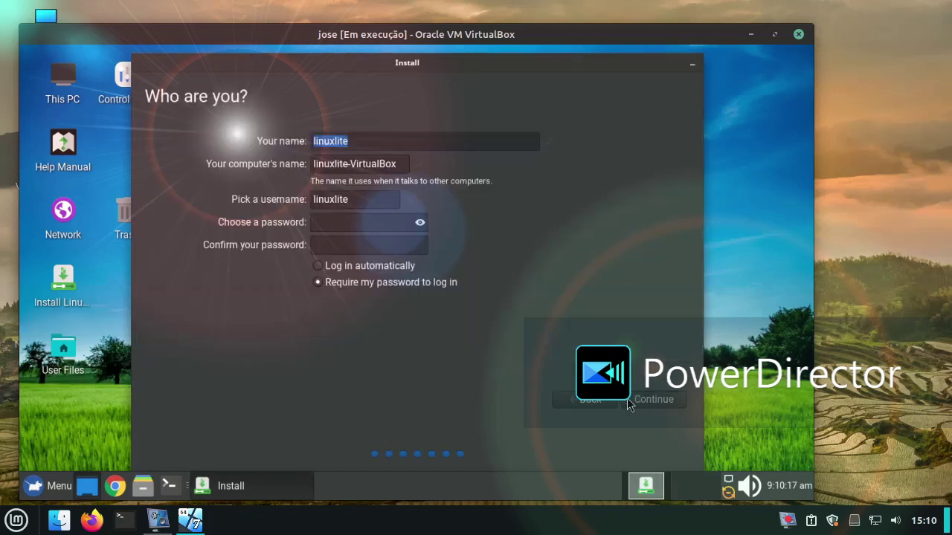
Step: Enter and confirm the account password, then submit the user details
click(393, 223)
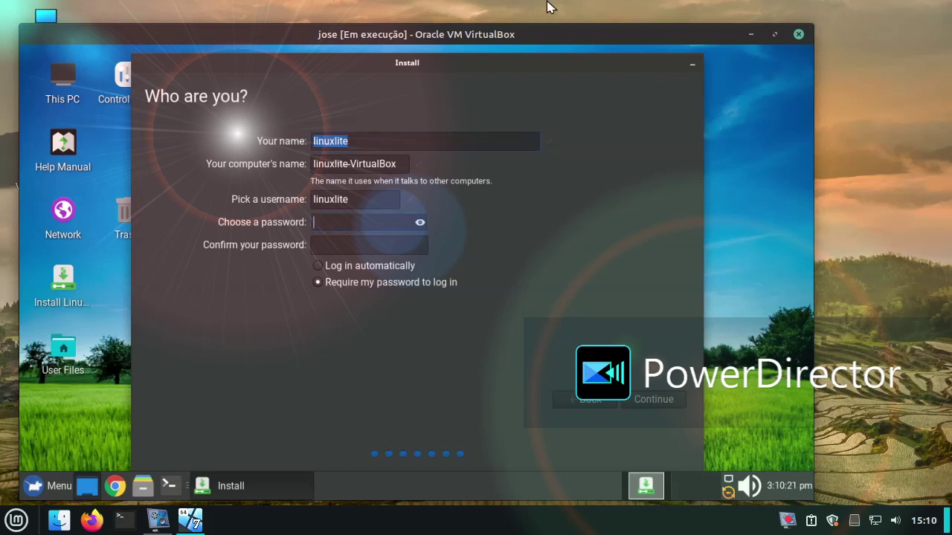
text(linuxli)
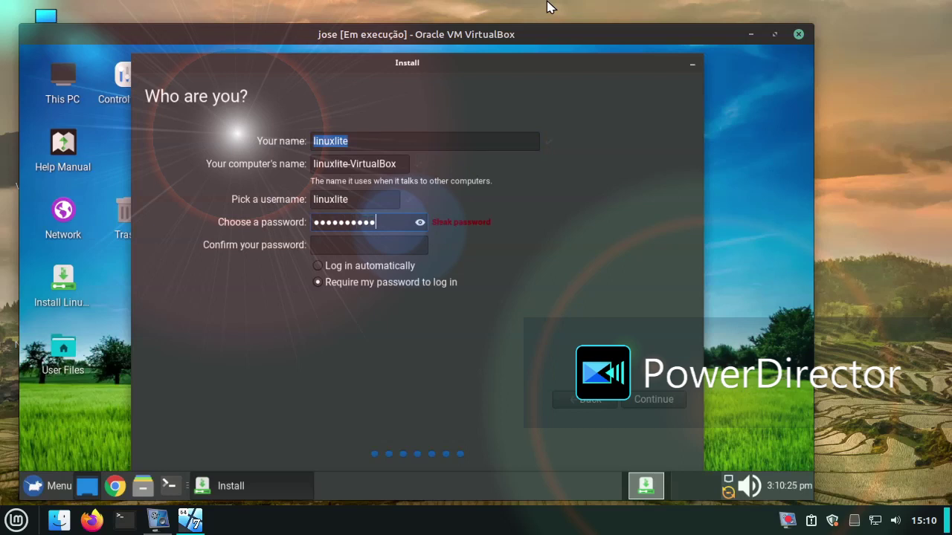
click(311, 250)
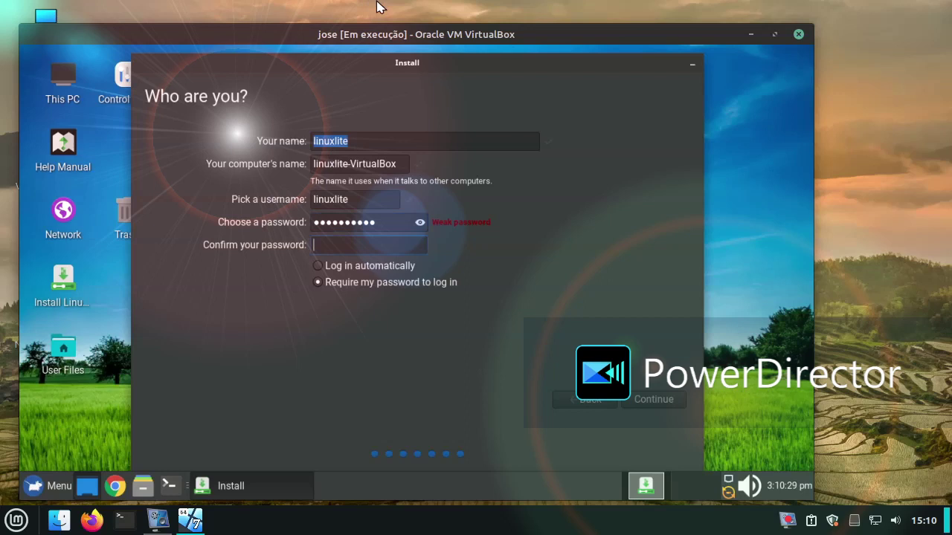
text(••••••••••)
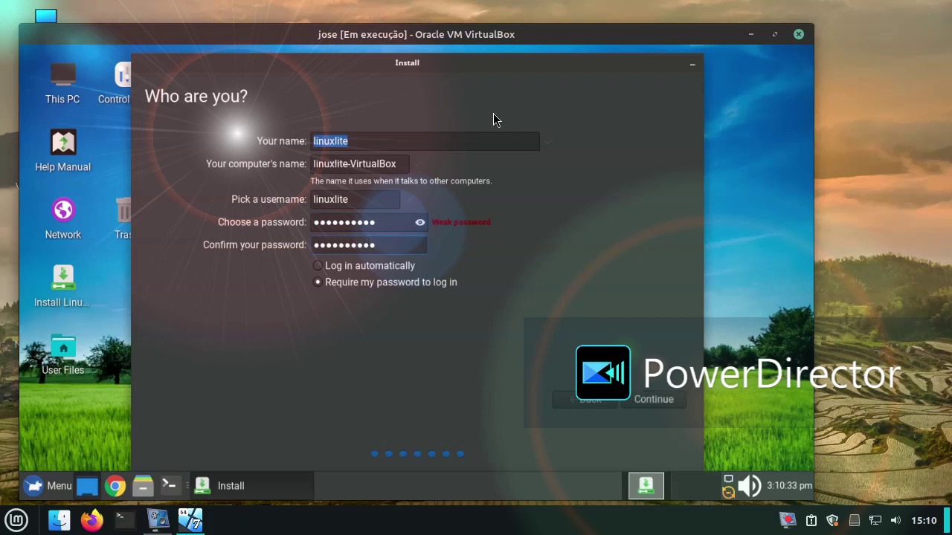
click(647, 399)
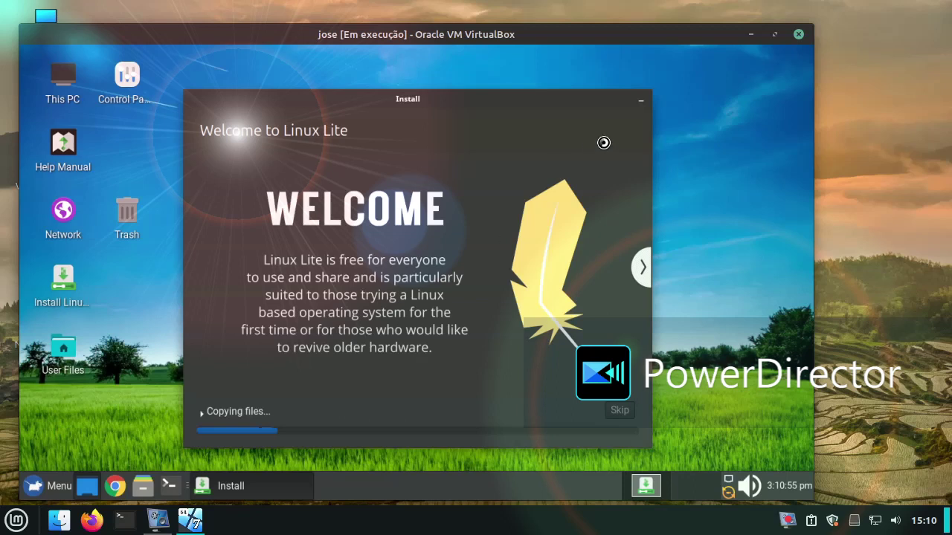
Step: Expand the 'Copying files...' installation log, then bring the vokoscreenNG recorder to the front
click(617, 411)
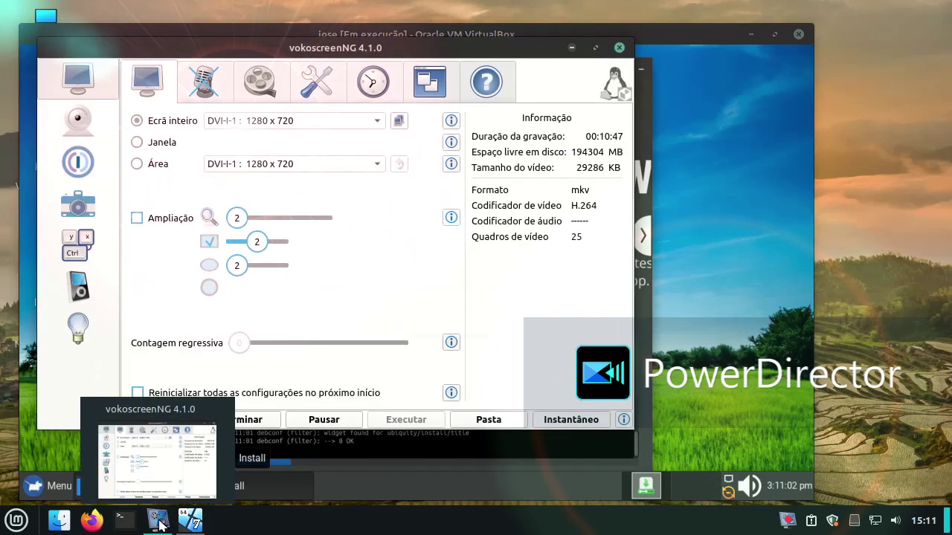
click(158, 519)
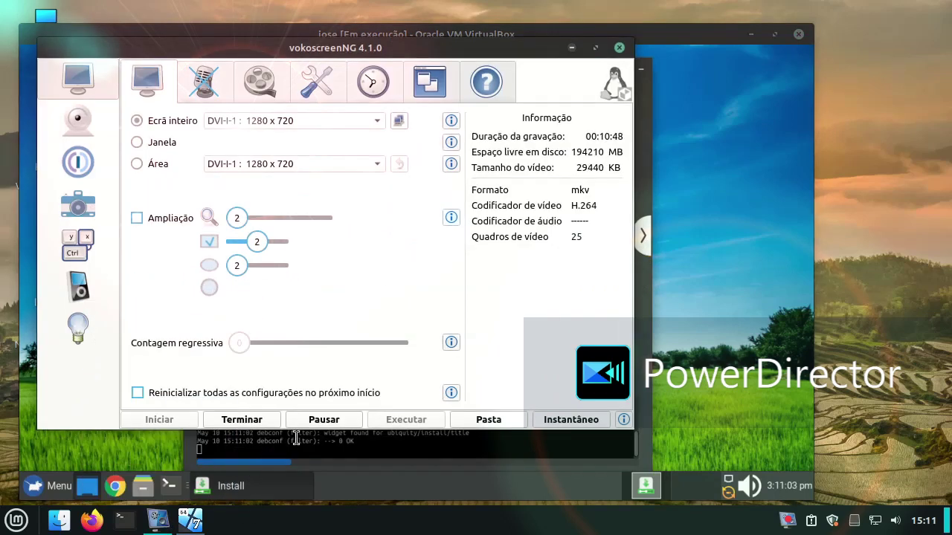
Step: Minimize vokoscreenNG to reveal the Linux Lite desktop with its Earth-horizon wallpaper
click(158, 519)
click(163, 524)
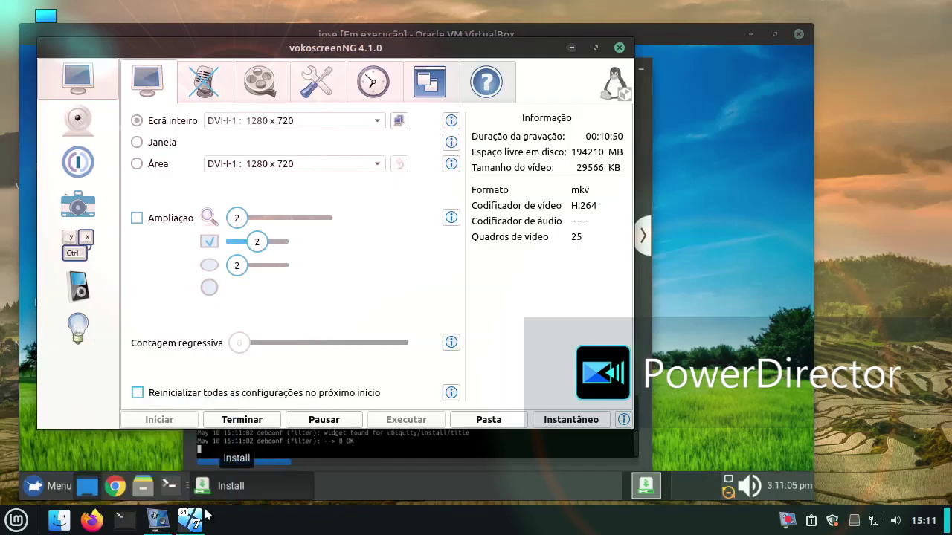
click(323, 357)
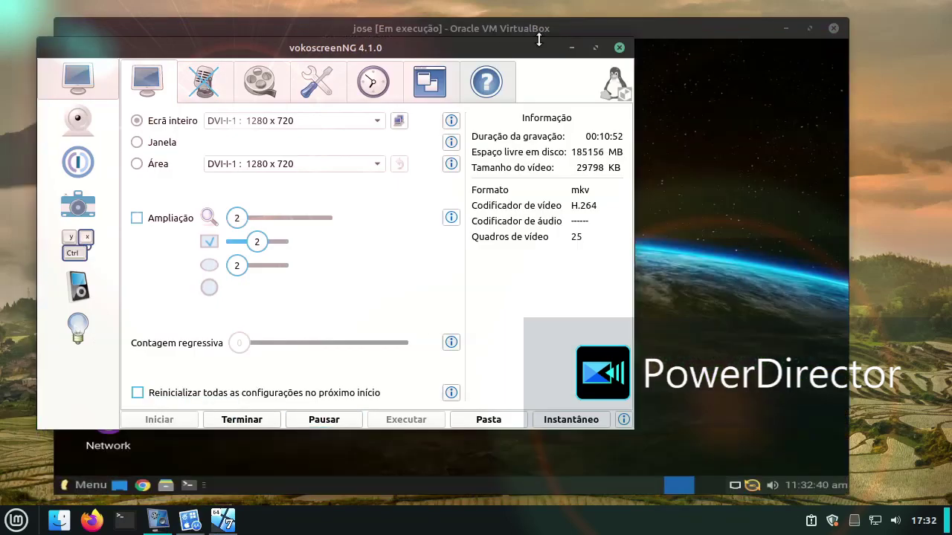
click(571, 48)
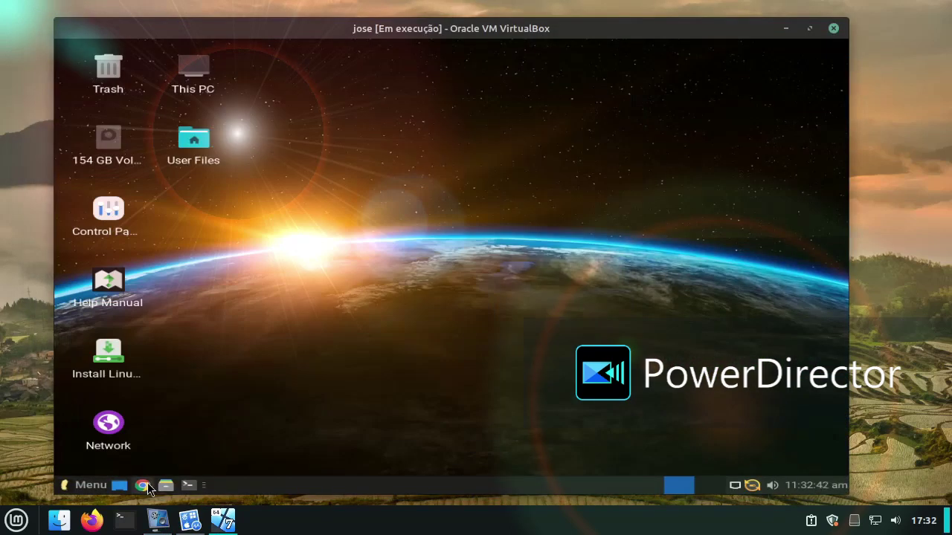